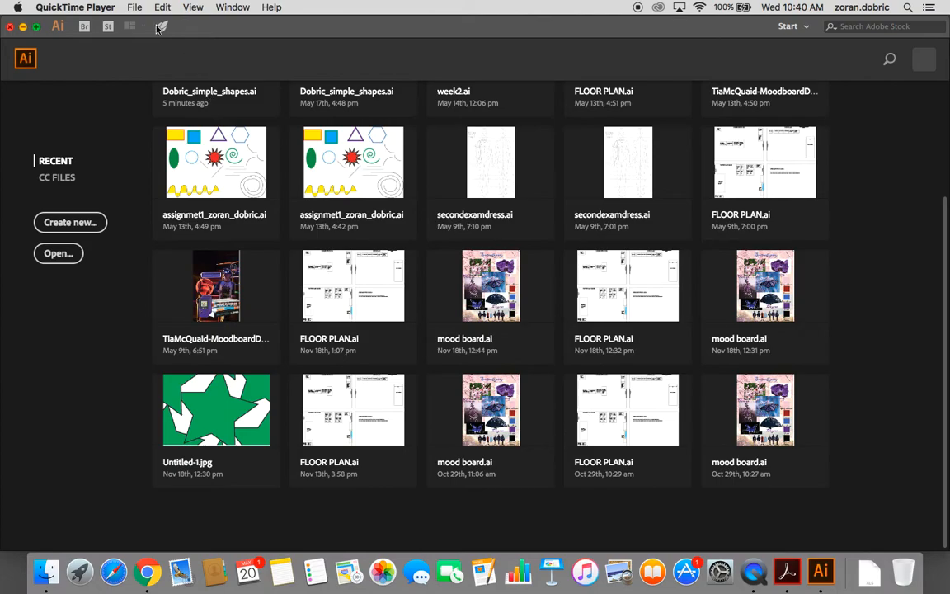
Step: Open the simple shapes Illustrator file from the CAD202 summer 20 folder
{"action": "left_click", "coordinate": [132, 8]}
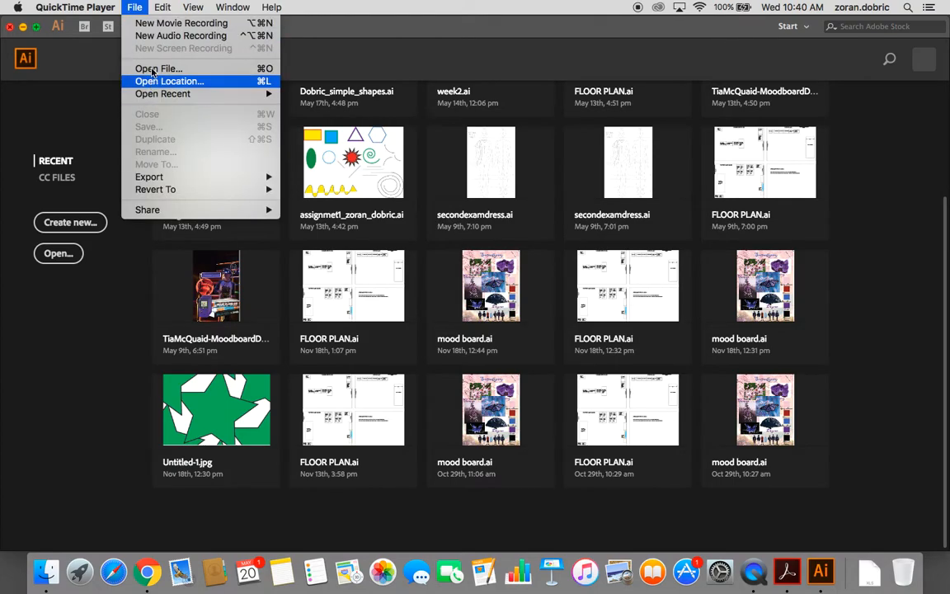
{"action": "left_click", "coordinate": [325, 25]}
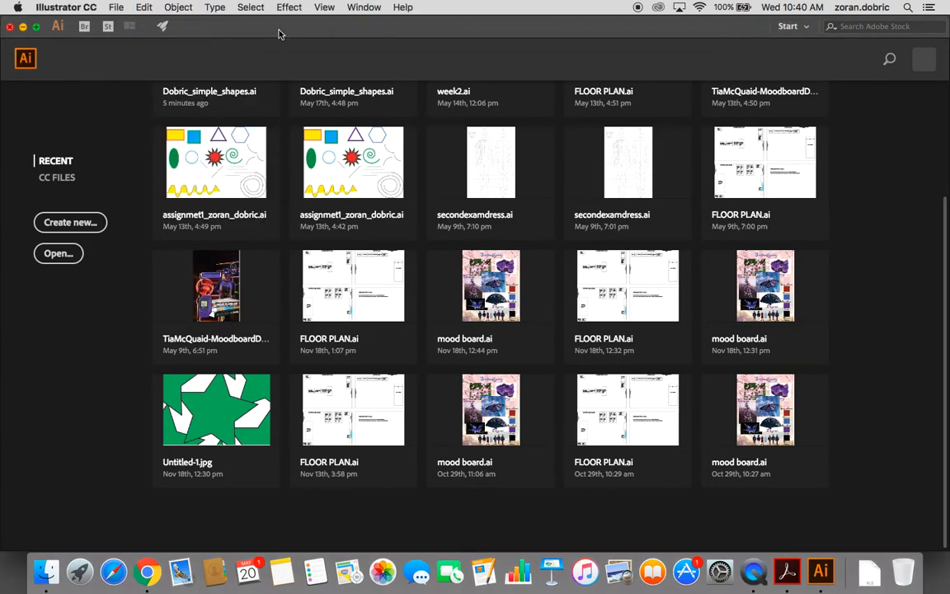
{"action": "left_click", "coordinate": [104, 8]}
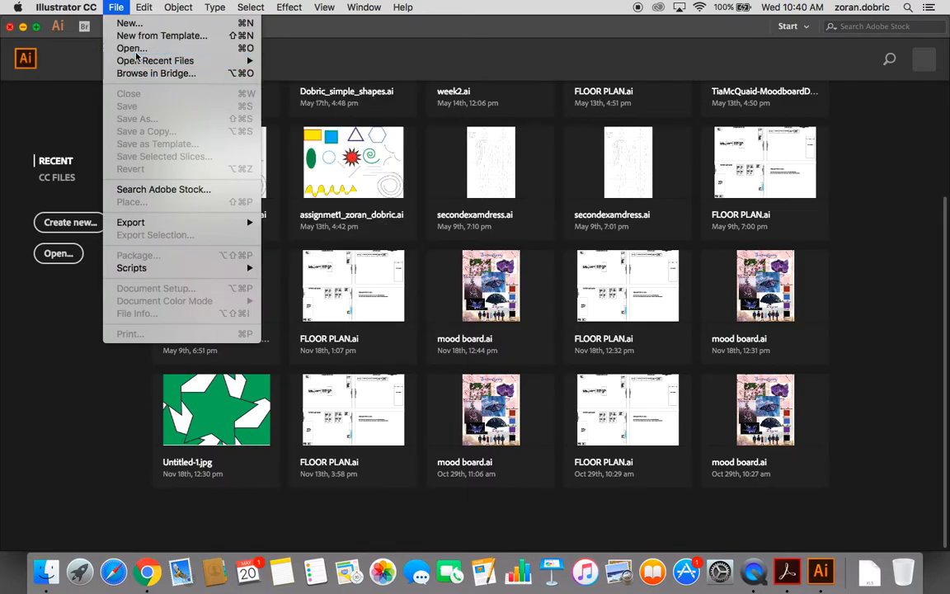
{"action": "left_click", "coordinate": [132, 49]}
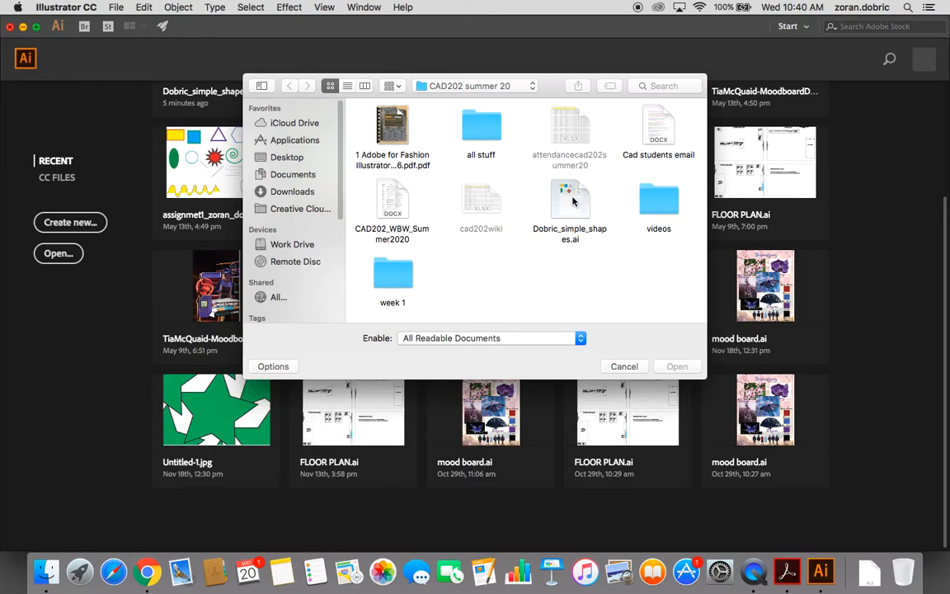
{"action": "left_click", "coordinate": [573, 201]}
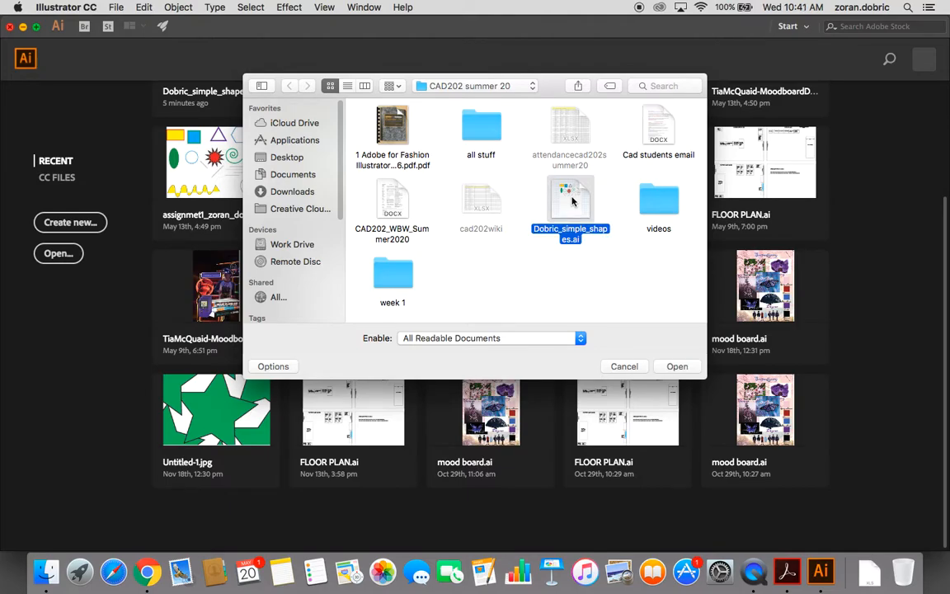
{"action": "left_click", "coordinate": [677, 368]}
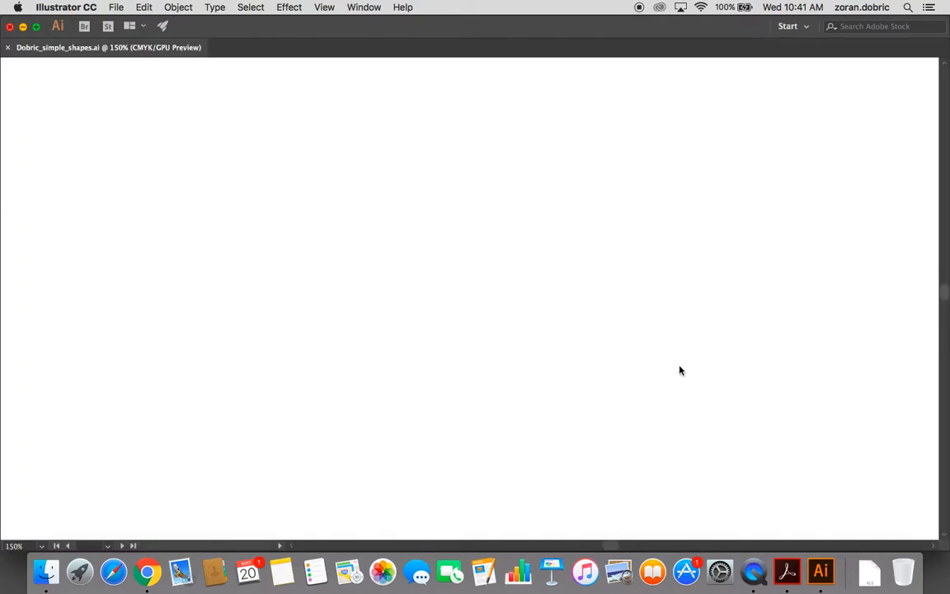
{"action": "scroll", "coordinate": [583, 258], "scroll_direction": "down", "scroll_amount": 5}
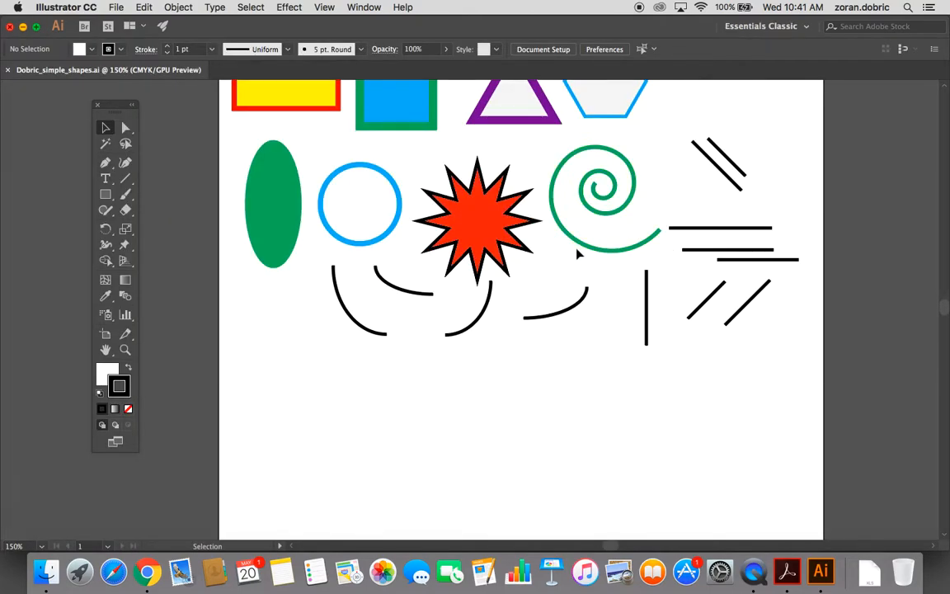
{"action": "scroll", "coordinate": [580, 254], "scroll_direction": "down", "scroll_amount": 3}
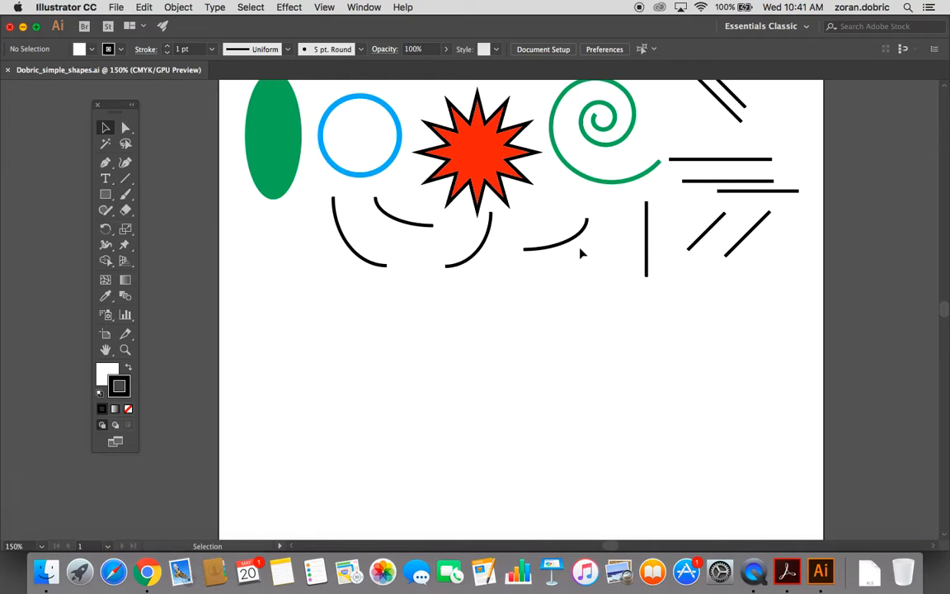
{"action": "scroll", "coordinate": [513, 216], "scroll_direction": "down", "scroll_amount": 5}
{"action": "scroll", "coordinate": [525, 197], "scroll_direction": "up", "scroll_amount": 10}
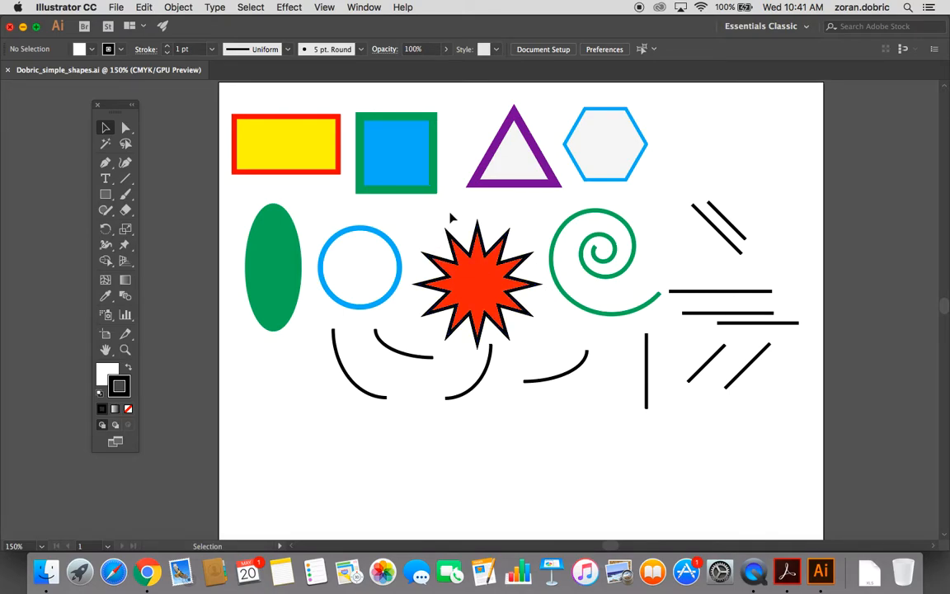
Step: Detach the Pen tool group as a floating panel and place it between the toolbox and the artboard
{"action": "left_click_drag", "start_coordinate": [106, 106], "coordinate": [123, 118]}
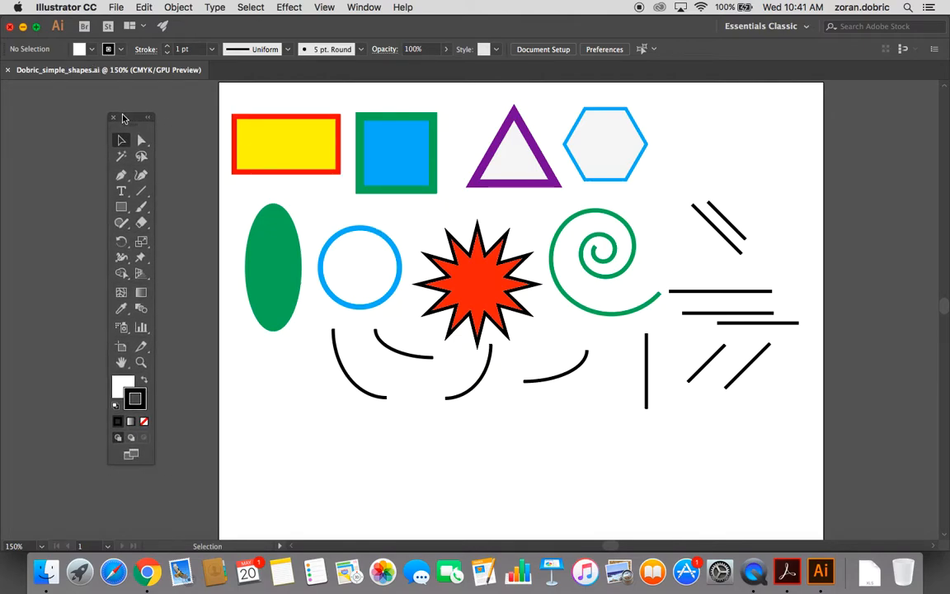
{"action": "left_click", "coordinate": [128, 178]}
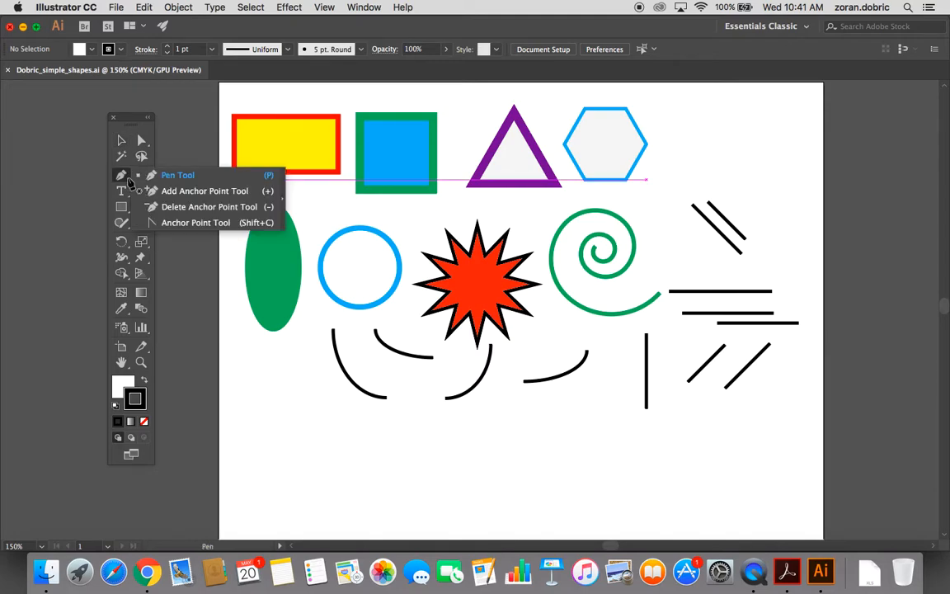
{"action": "left_click", "coordinate": [281, 189]}
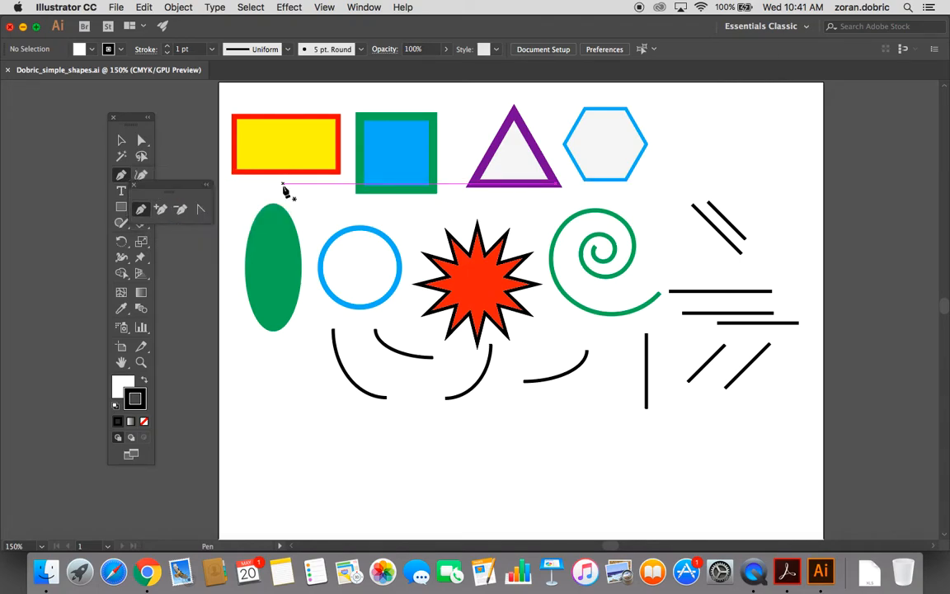
{"action": "left_click_drag", "start_coordinate": [169, 191], "coordinate": [193, 190]}
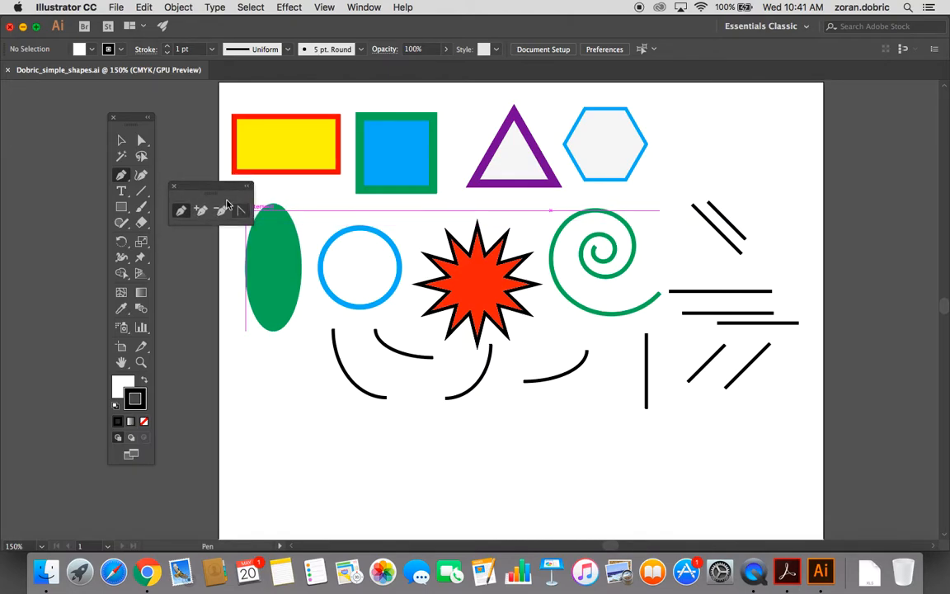
{"action": "left_click_drag", "start_coordinate": [131, 112], "coordinate": [111, 114]}
{"action": "left_click_drag", "start_coordinate": [175, 191], "coordinate": [173, 189]}
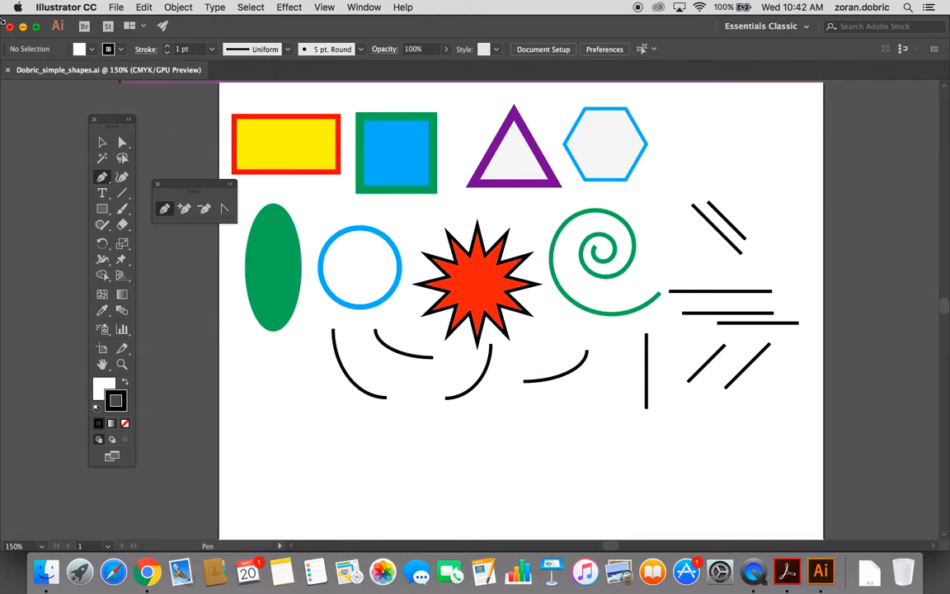
Step: Show the document grid behind the artwork, ready for drawing in the empty area below the existing lines
{"action": "left_click", "coordinate": [326, 8]}
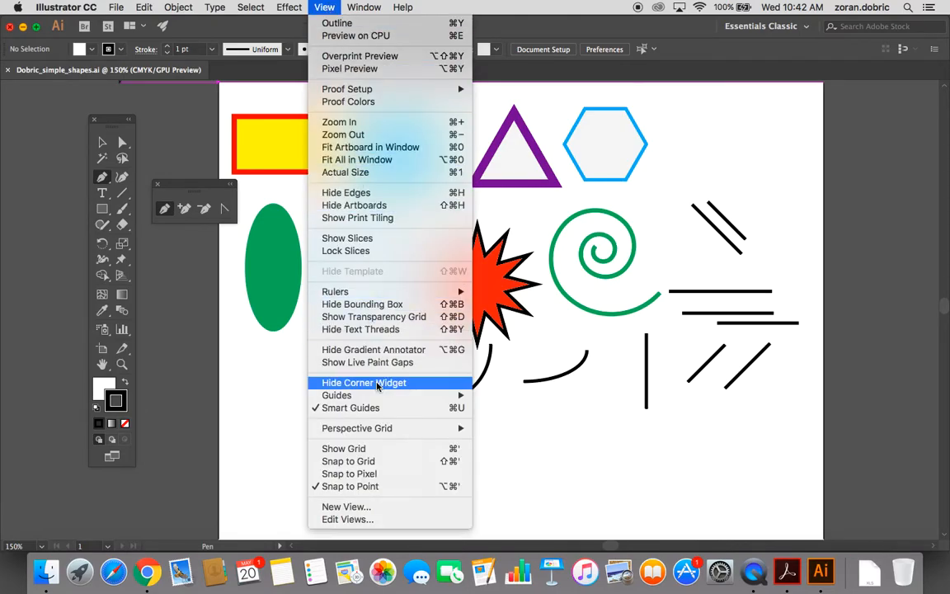
{"action": "left_click", "coordinate": [365, 450]}
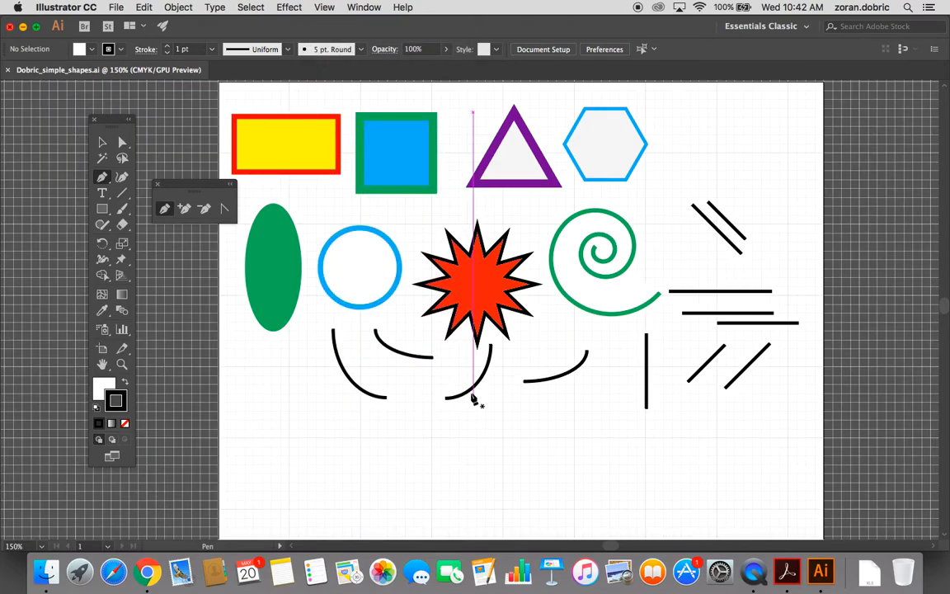
{"action": "scroll", "coordinate": [399, 352], "scroll_direction": "down", "scroll_amount": 5}
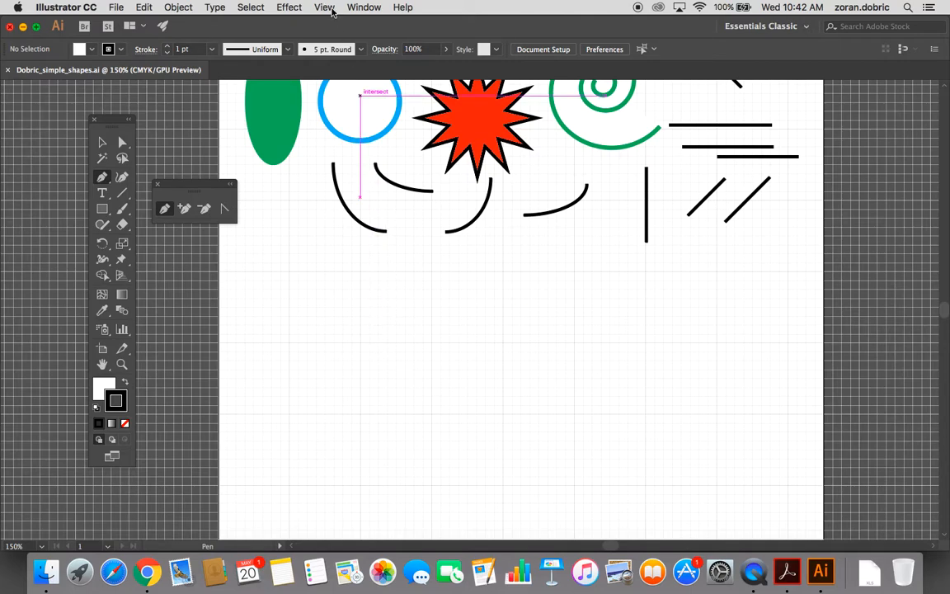
{"action": "left_click", "coordinate": [329, 8]}
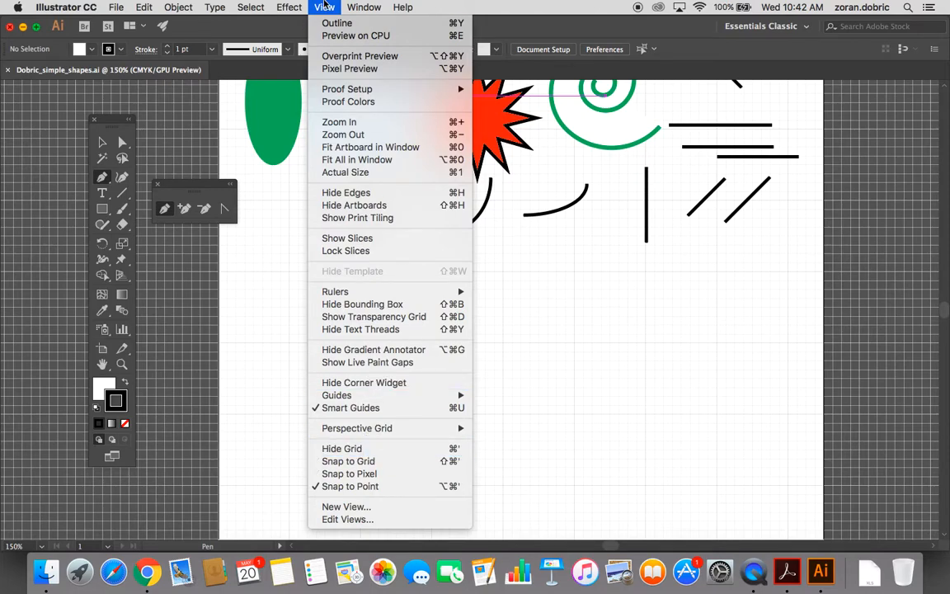
{"action": "left_click", "coordinate": [354, 213]}
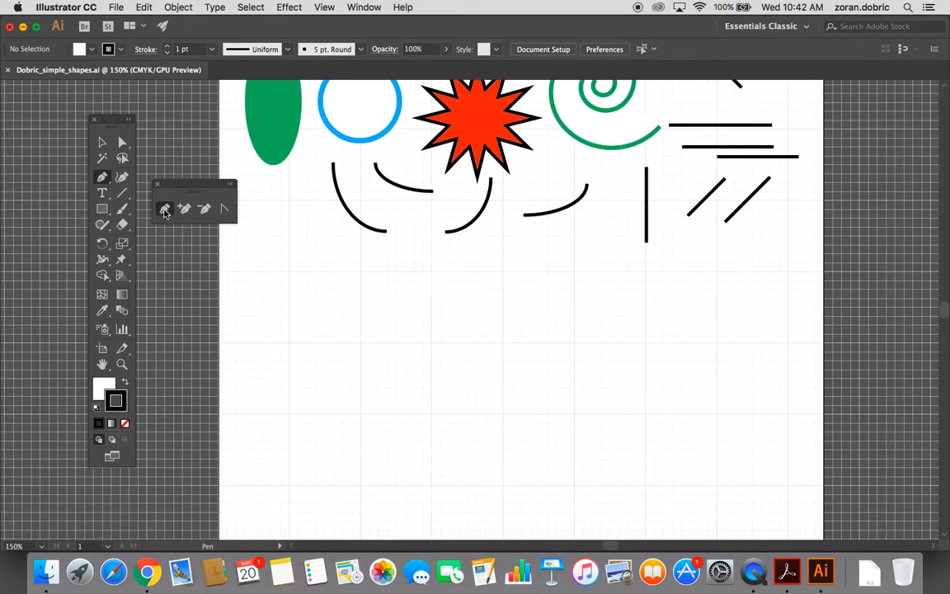
Step: Set the fill to None and the stroke weight to 2 pt for new paths
{"action": "left_click", "coordinate": [91, 50]}
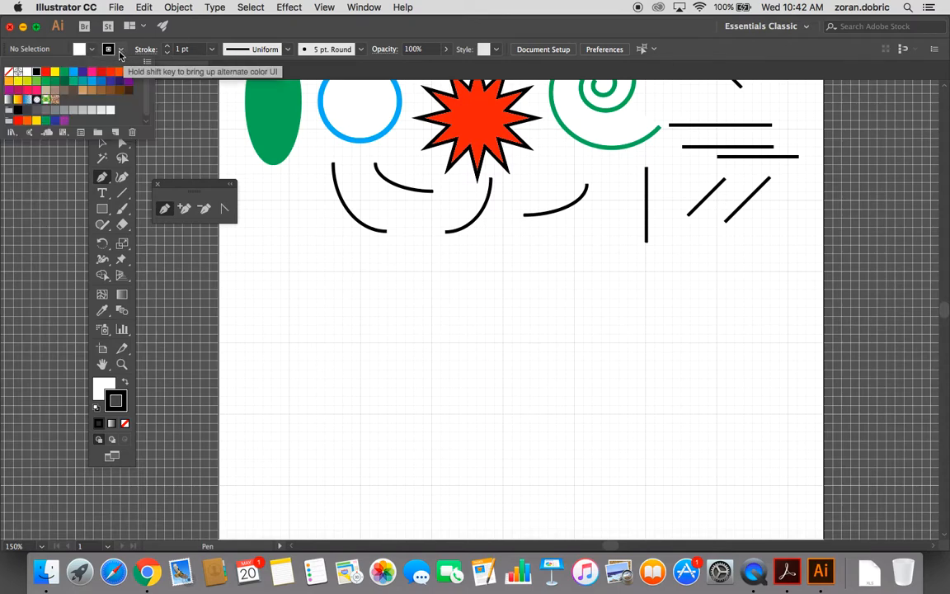
{"action": "left_click", "coordinate": [91, 50]}
{"action": "left_click", "coordinate": [91, 51]}
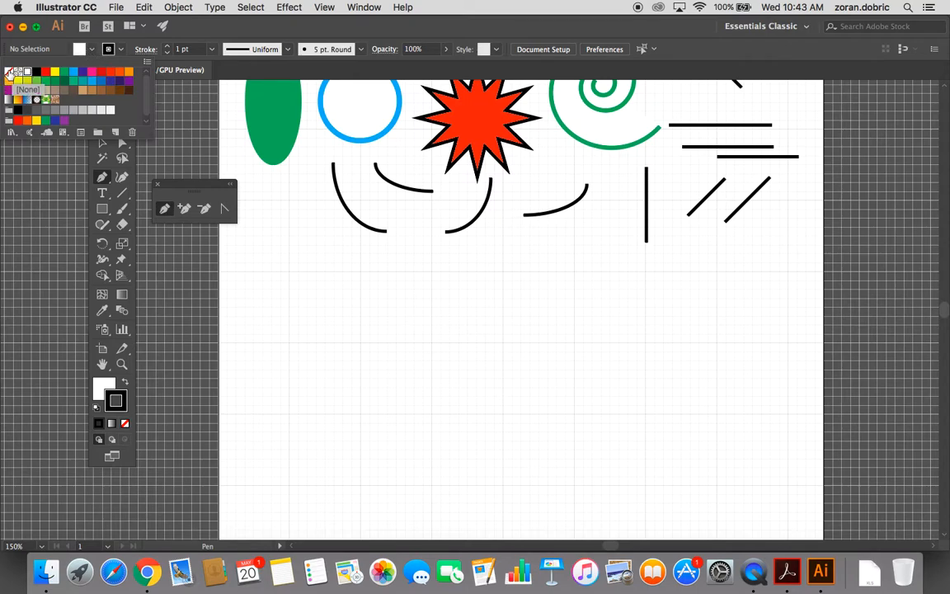
{"action": "left_click", "coordinate": [10, 73]}
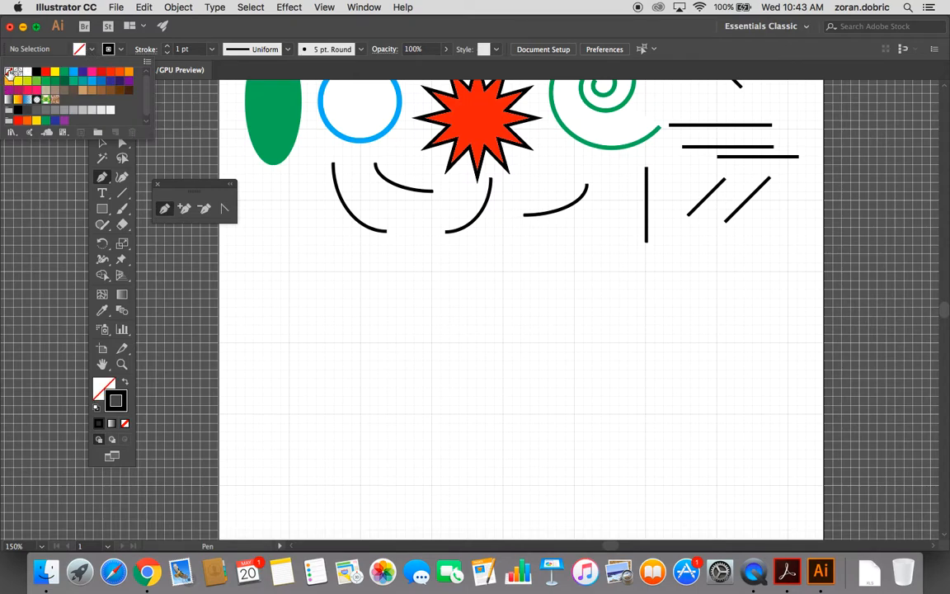
{"action": "left_click", "coordinate": [212, 50]}
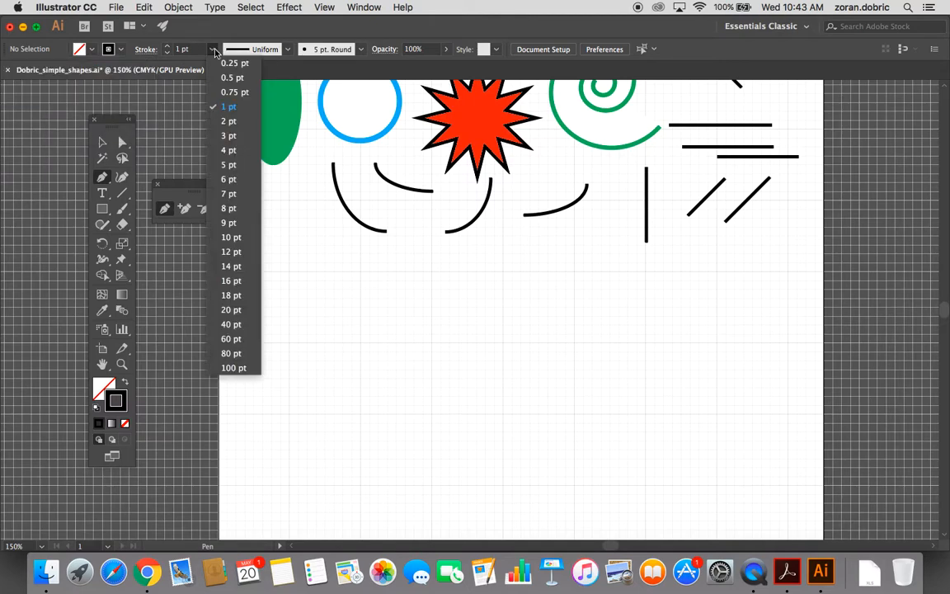
{"action": "left_click", "coordinate": [230, 122]}
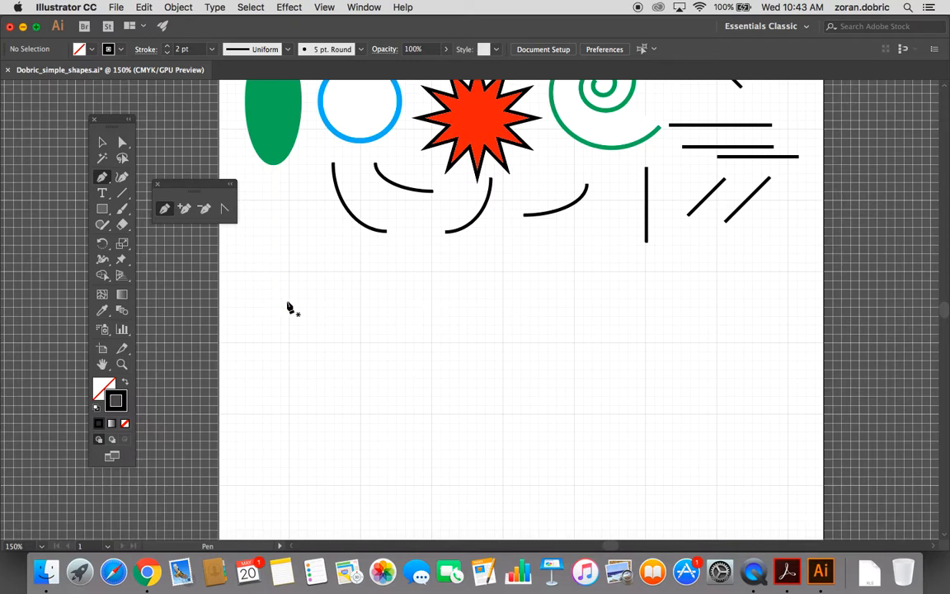
Step: Draw an open zigzag path of eight straight segments with the Pen tool, running rightward below the curved lines
{"action": "left_click", "coordinate": [285, 300]}
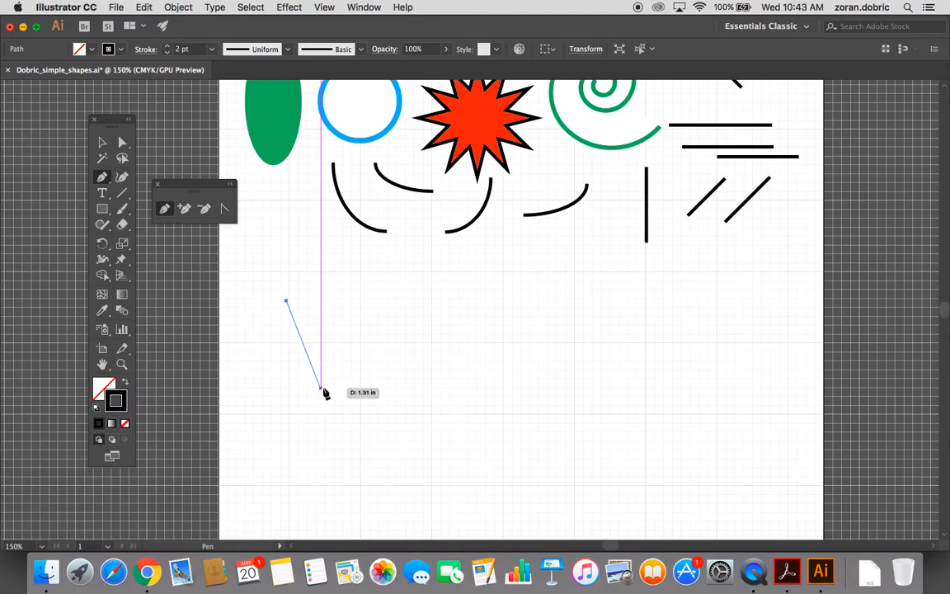
{"action": "left_click", "coordinate": [326, 389]}
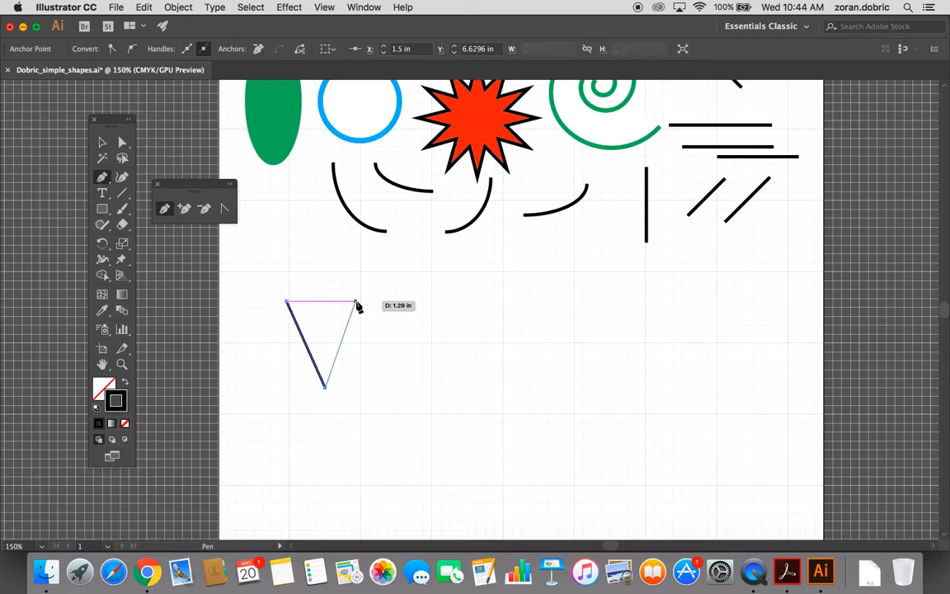
{"action": "left_click", "coordinate": [356, 303]}
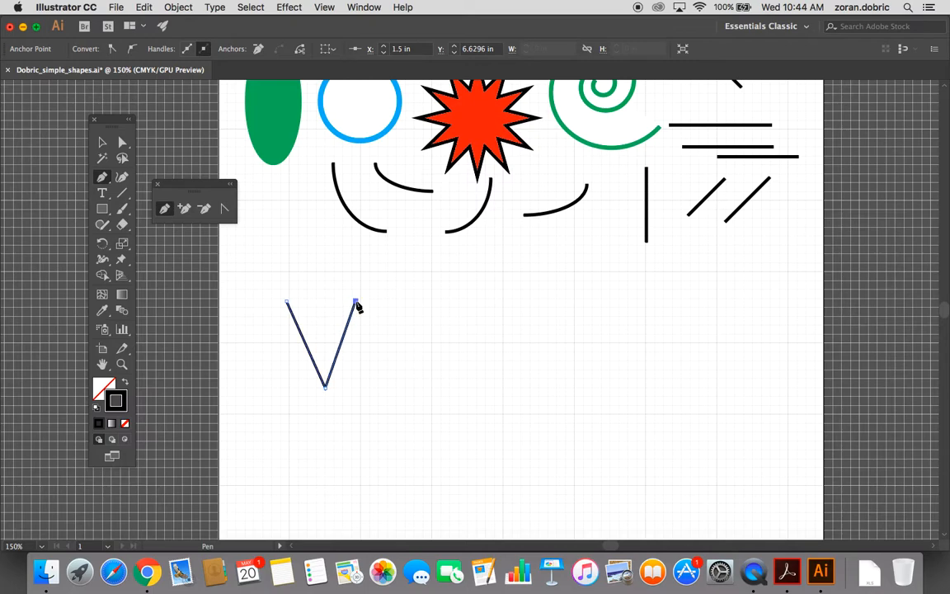
{"action": "left_click", "coordinate": [386, 382]}
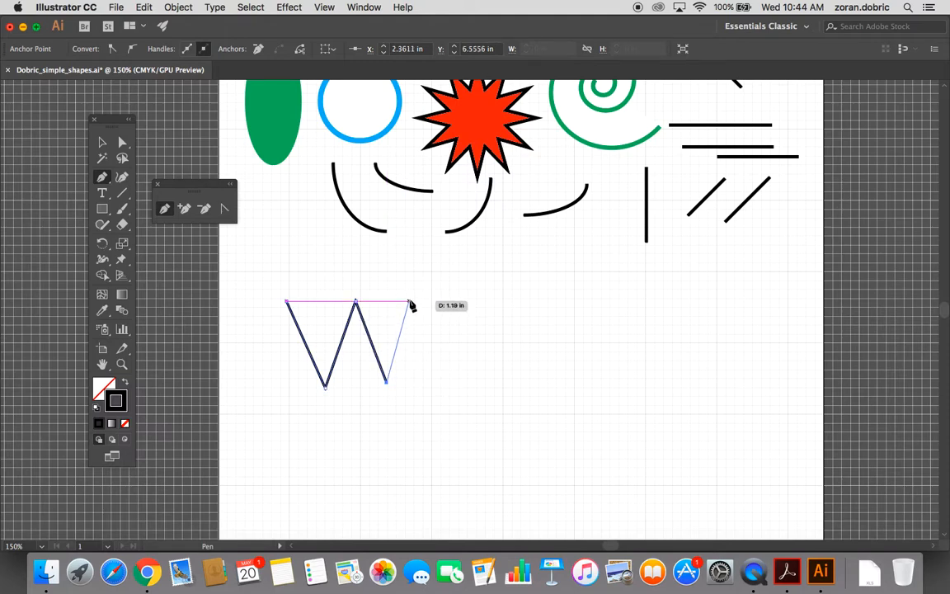
{"action": "left_click", "coordinate": [409, 303]}
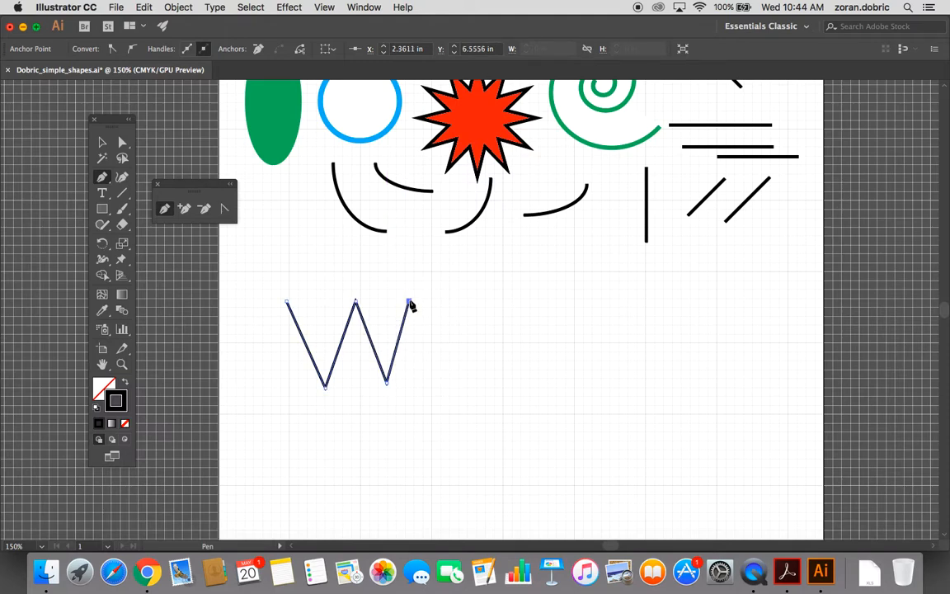
{"action": "left_click", "coordinate": [443, 377]}
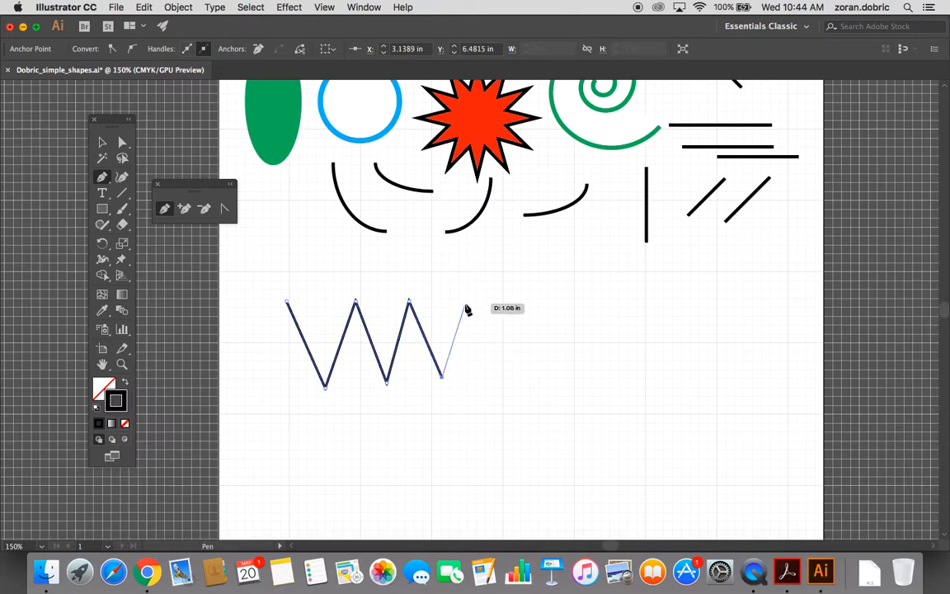
{"action": "left_click", "coordinate": [463, 302]}
{"action": "left_click", "coordinate": [495, 375]}
{"action": "left_click", "coordinate": [518, 296]}
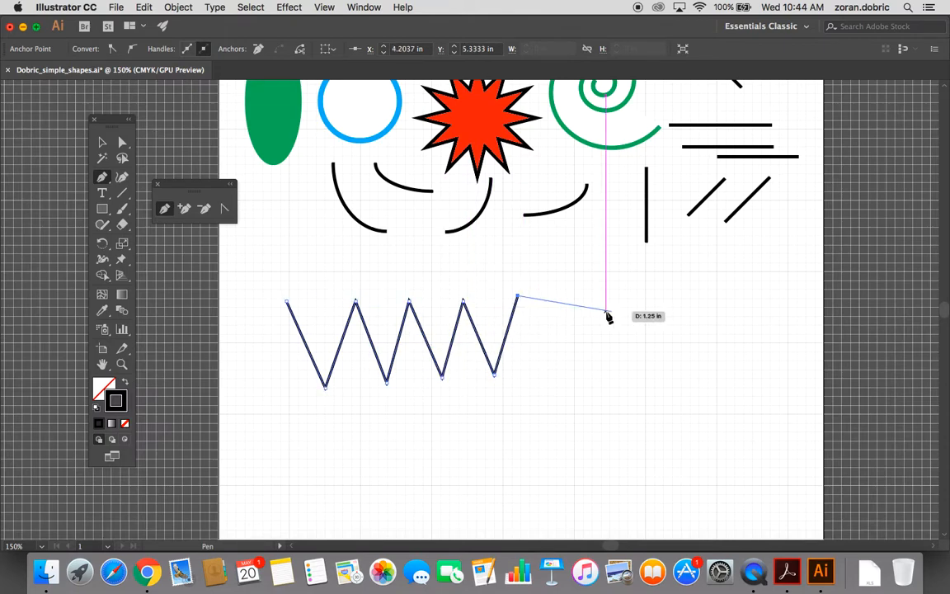
Step: Continue the path with ten straight segments that turn down at the right and zigzag back leftward beneath the first row
{"action": "left_click", "coordinate": [599, 315]}
{"action": "left_click", "coordinate": [628, 397]}
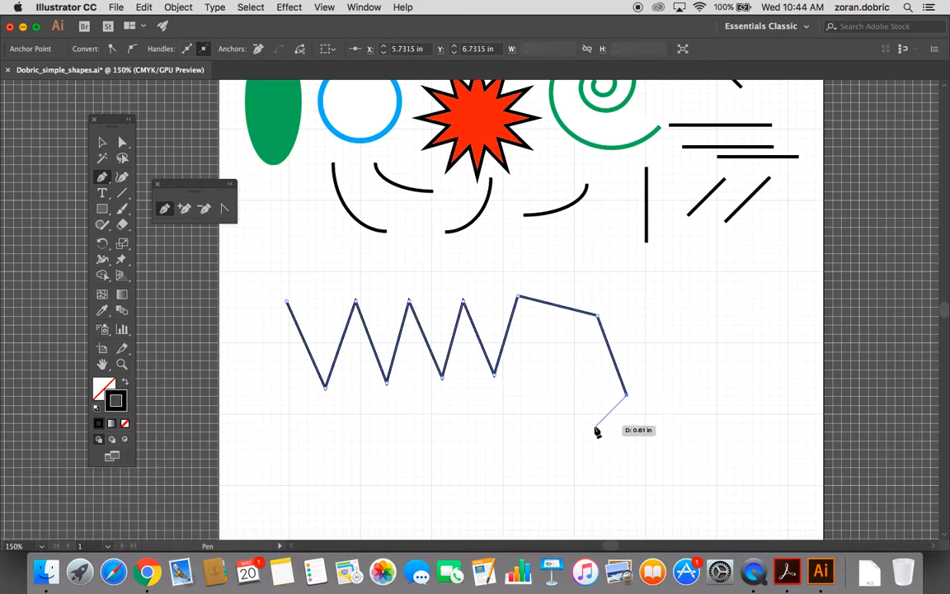
{"action": "left_click", "coordinate": [593, 425]}
{"action": "left_click", "coordinate": [550, 395]}
{"action": "left_click", "coordinate": [509, 460]}
{"action": "left_click", "coordinate": [496, 405]}
{"action": "left_click", "coordinate": [460, 440]}
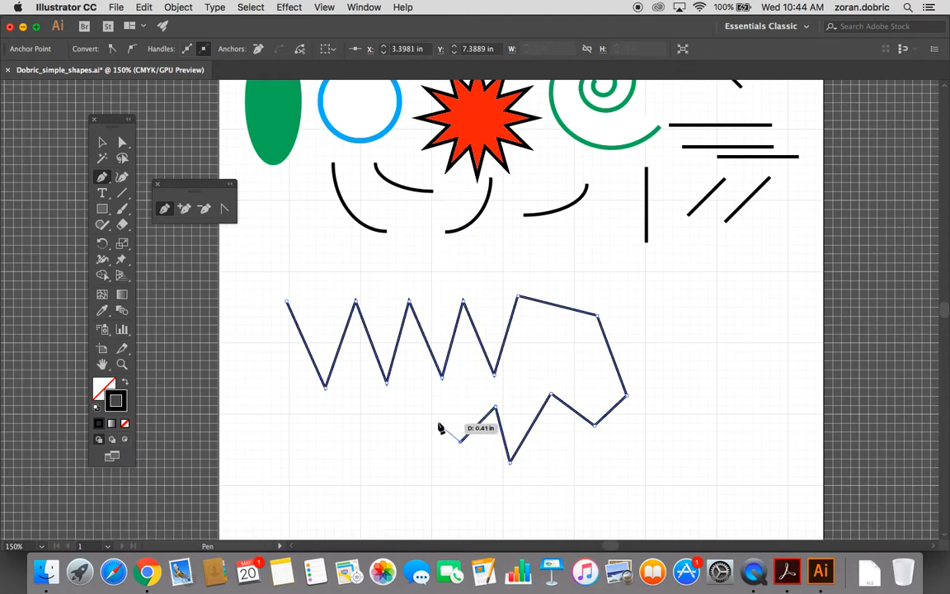
{"action": "left_click", "coordinate": [428, 416]}
{"action": "left_click", "coordinate": [394, 479]}
{"action": "left_click", "coordinate": [376, 421]}
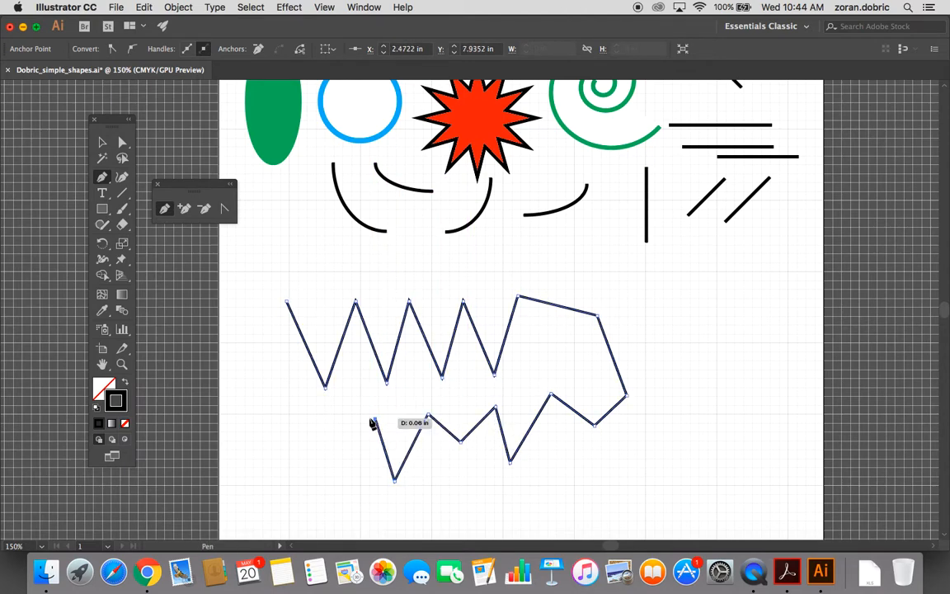
Step: Continue the path with thirteen straight segments that turn down and zigzag back rightward beneath the second row, leaving it open-ended
{"action": "left_click", "coordinate": [345, 454]}
{"action": "left_click", "coordinate": [320, 428]}
{"action": "left_click", "coordinate": [278, 449]}
{"action": "left_click", "coordinate": [279, 503]}
{"action": "left_click", "coordinate": [313, 518]}
{"action": "left_click", "coordinate": [333, 506]}
{"action": "left_click", "coordinate": [372, 520]}
{"action": "left_click", "coordinate": [425, 502]}
{"action": "left_click", "coordinate": [469, 523]}
{"action": "left_click", "coordinate": [519, 498]}
{"action": "left_click", "coordinate": [551, 513]}
{"action": "left_click", "coordinate": [577, 471]}
{"action": "left_click", "coordinate": [610, 490]}
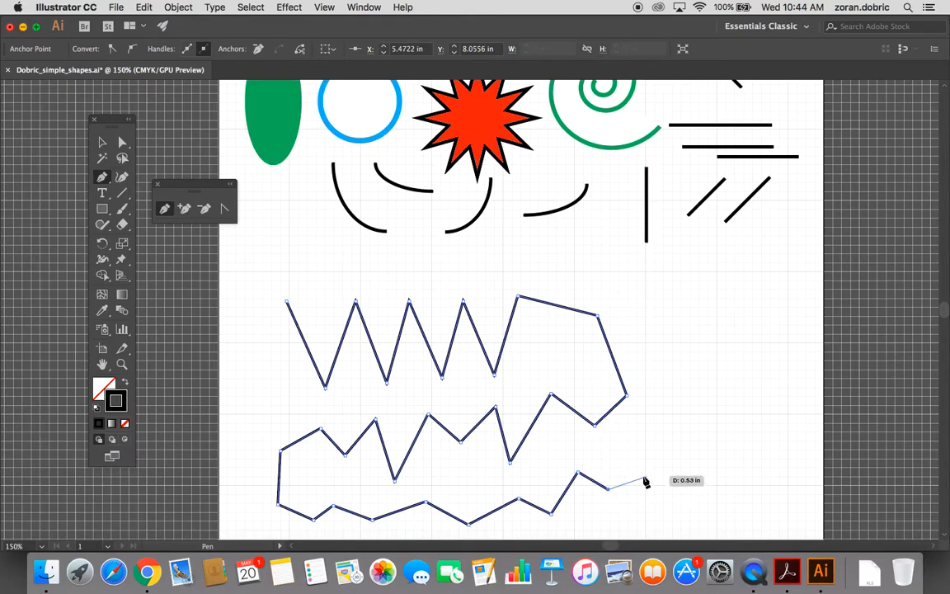
{"action": "key", "text": "super"}
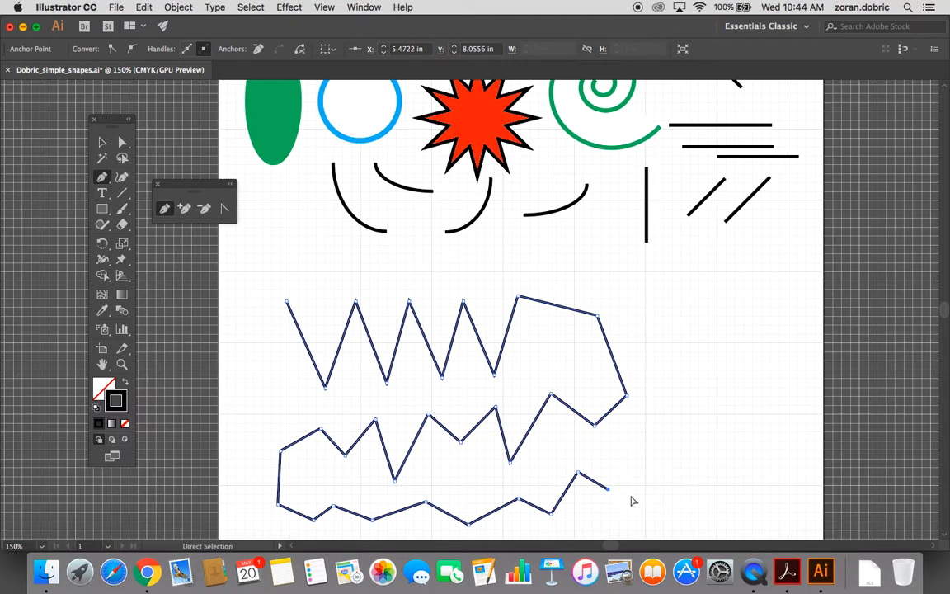
{"action": "left_click", "coordinate": [626, 502], "text": "super"}
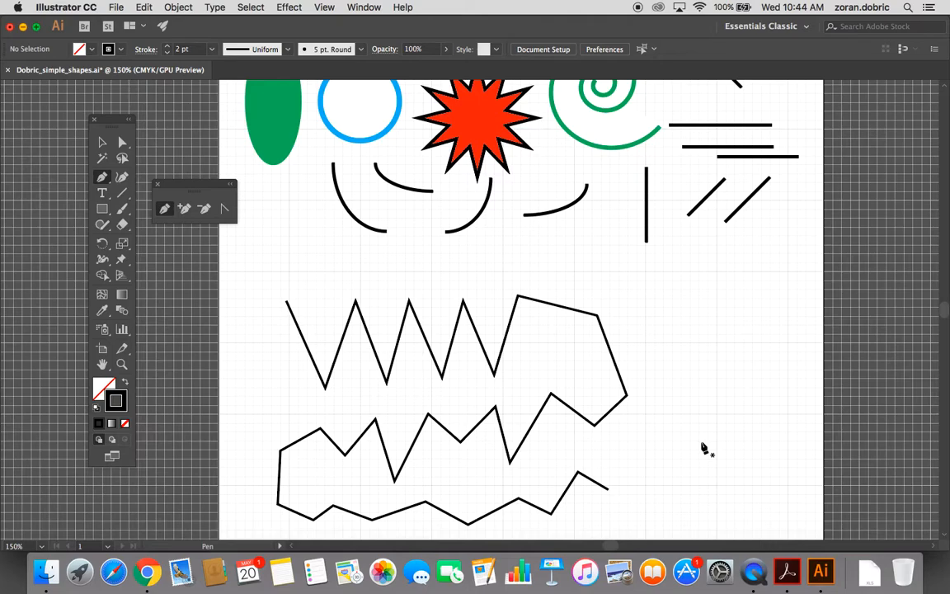
Step: Draw a new zigzag path of ten straight segments running rightward in the empty area below the first path with the Pen tool
{"action": "scroll", "coordinate": [652, 438], "scroll_direction": "up", "scroll_amount": 5}
{"action": "scroll", "coordinate": [657, 384], "scroll_direction": "down", "scroll_amount": 9}
{"action": "scroll", "coordinate": [657, 363], "scroll_direction": "down", "scroll_amount": 2}
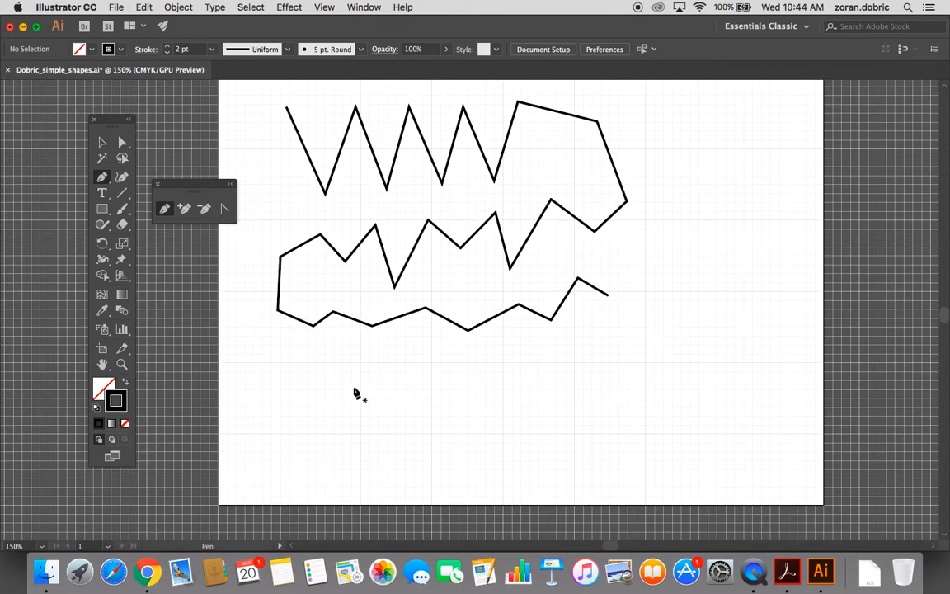
{"action": "left_click", "coordinate": [307, 377]}
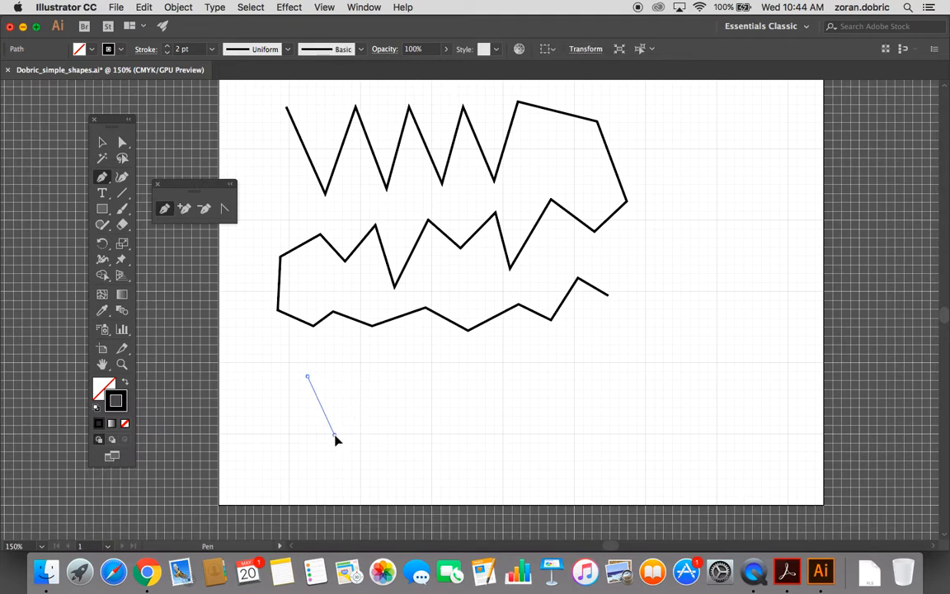
{"action": "left_click", "coordinate": [334, 435]}
{"action": "left_click", "coordinate": [360, 372]}
{"action": "left_click", "coordinate": [387, 430]}
{"action": "left_click", "coordinate": [408, 369]}
{"action": "left_click", "coordinate": [442, 439]}
{"action": "left_click", "coordinate": [477, 380]}
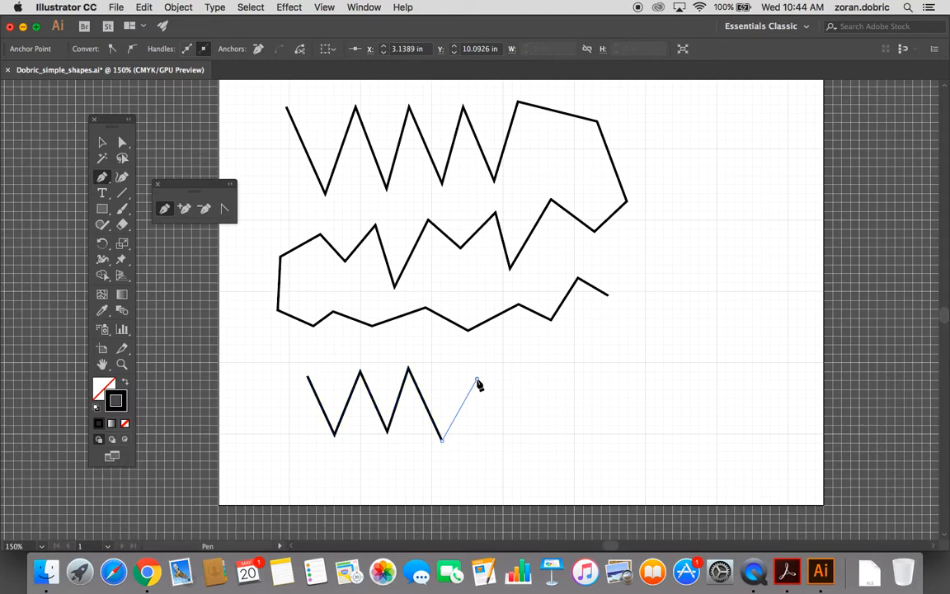
{"action": "left_click", "coordinate": [508, 429]}
{"action": "left_click", "coordinate": [531, 386]}
{"action": "left_click", "coordinate": [552, 425]}
{"action": "left_click", "coordinate": [574, 367]}
Step: Extend the new path with seven straight segments that round the right end and return leftward beneath it, leaving the path open
{"action": "left_click", "coordinate": [616, 356]}
{"action": "left_click", "coordinate": [675, 390]}
{"action": "left_click", "coordinate": [642, 445]}
{"action": "left_click", "coordinate": [599, 446]}
{"action": "left_click", "coordinate": [569, 472]}
{"action": "left_click", "coordinate": [541, 461]}
{"action": "left_click", "coordinate": [515, 473]}
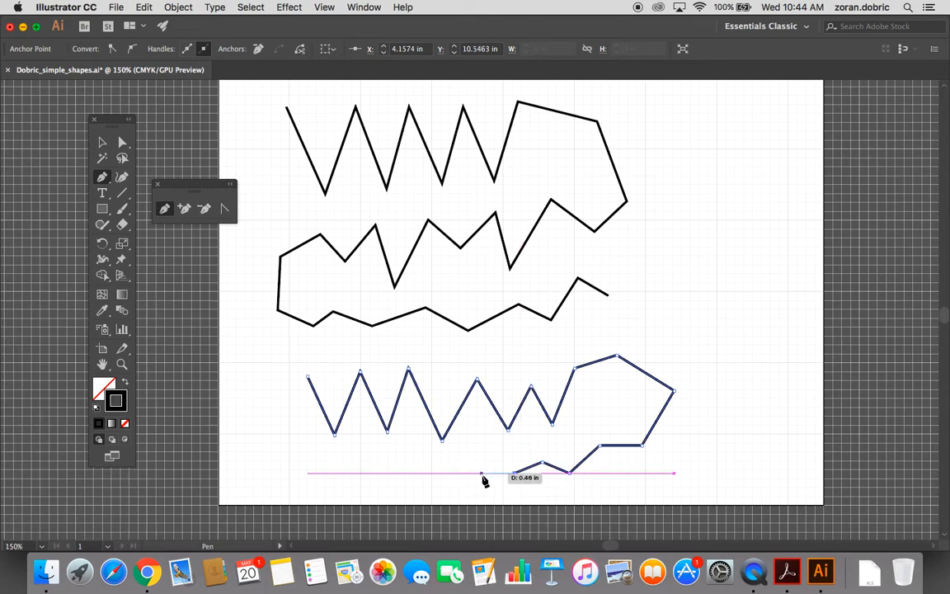
{"action": "left_click", "coordinate": [465, 480], "text": "super"}
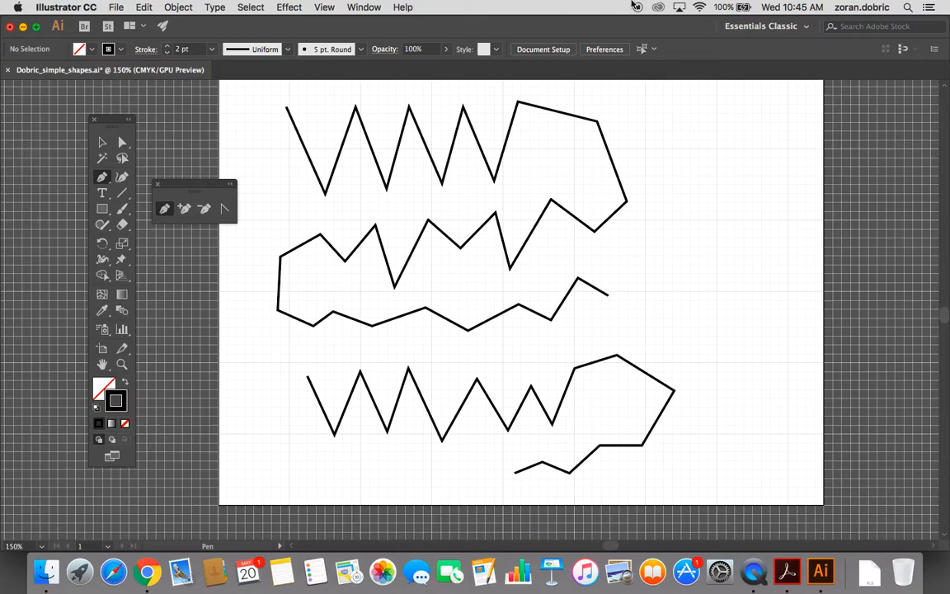
Step: Select the entire upper three-row zigzag path and move it rightward and slightly up
{"action": "scroll", "coordinate": [456, 169], "scroll_direction": "down", "scroll_amount": 5}
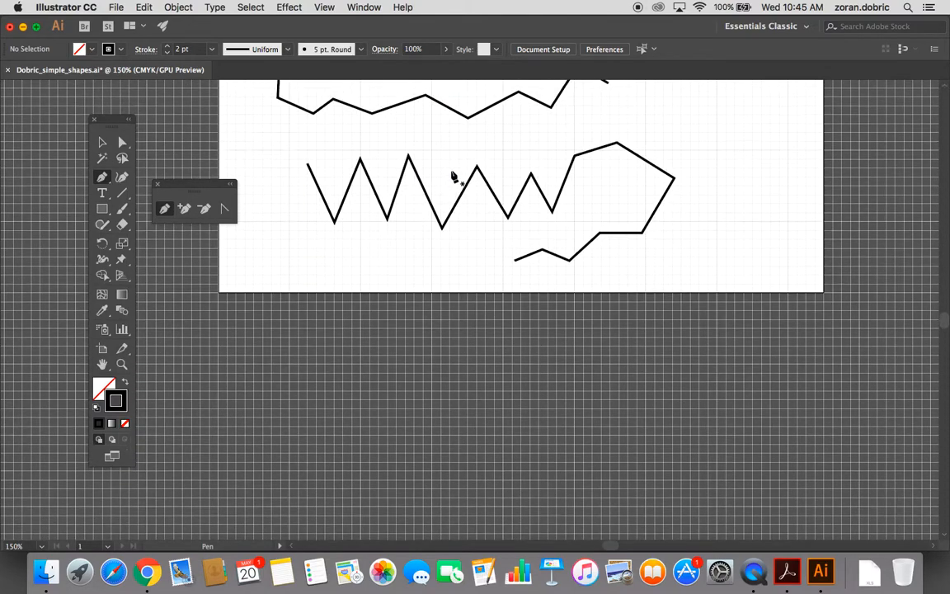
{"action": "scroll", "coordinate": [453, 177], "scroll_direction": "up", "scroll_amount": 8}
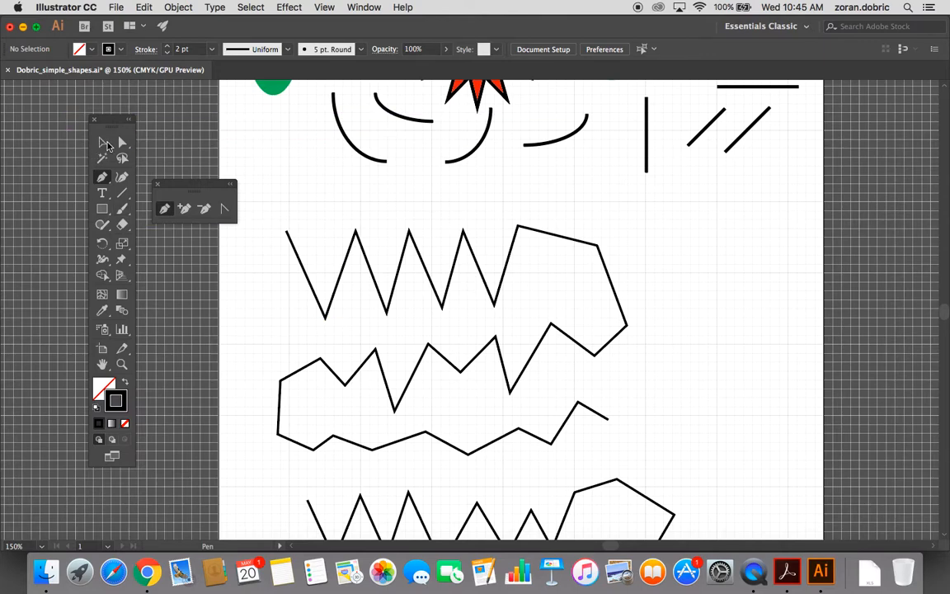
{"action": "left_click", "coordinate": [102, 143]}
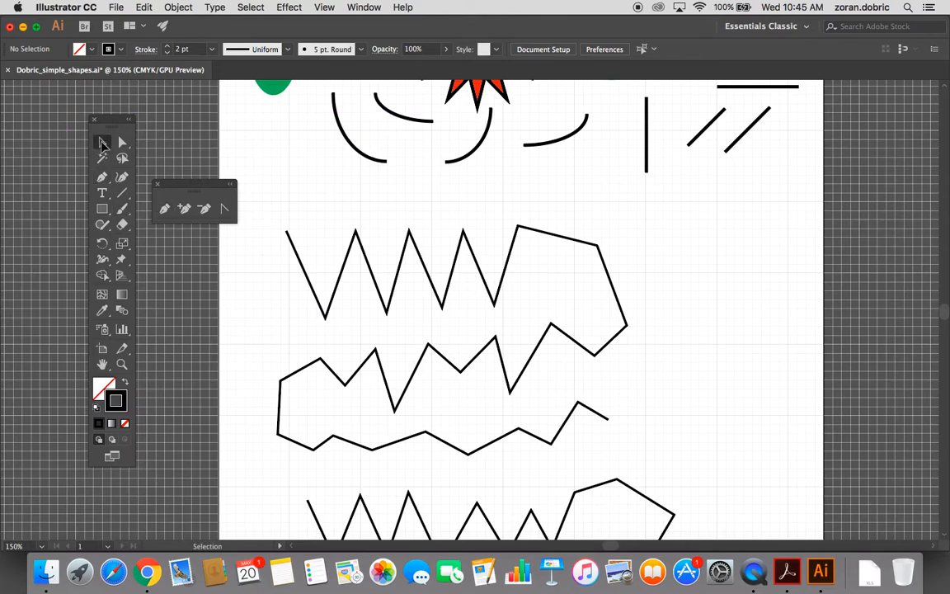
{"action": "left_click", "coordinate": [306, 271]}
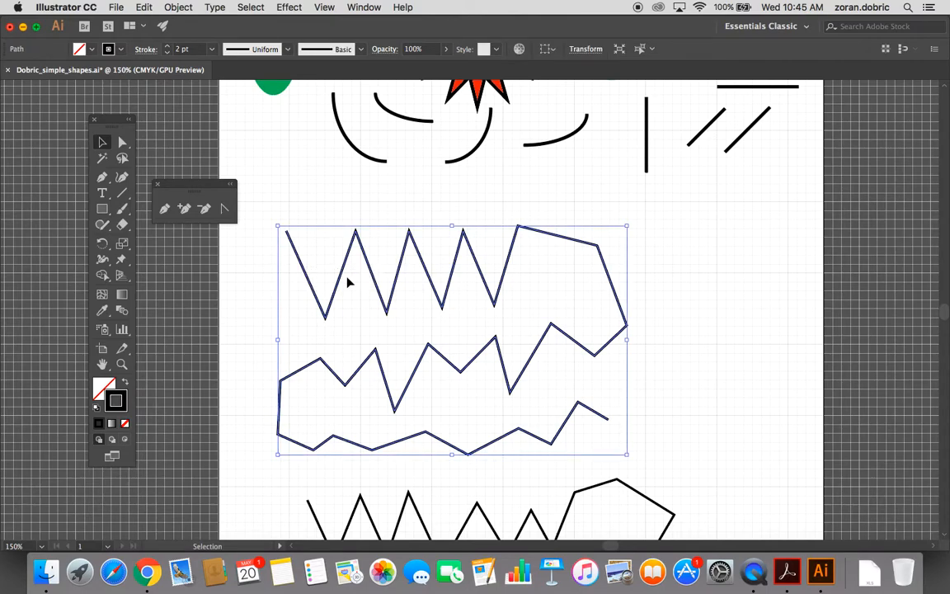
{"action": "left_click_drag", "start_coordinate": [315, 288], "coordinate": [361, 274]}
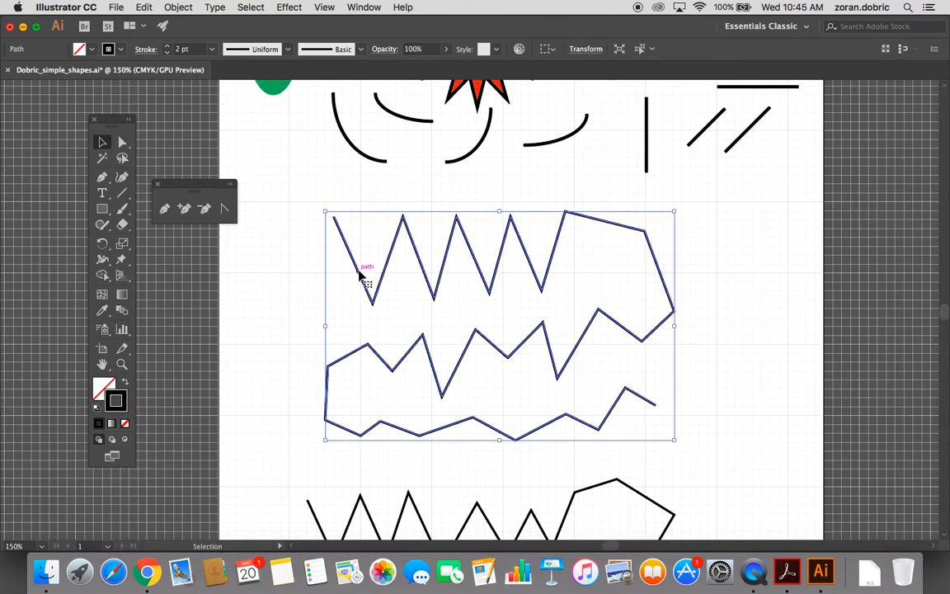
Step: Try a yellow fill on the upper open path, set its fill back to None, and deselect it
{"action": "left_click", "coordinate": [92, 49]}
{"action": "left_click", "coordinate": [54, 73]}
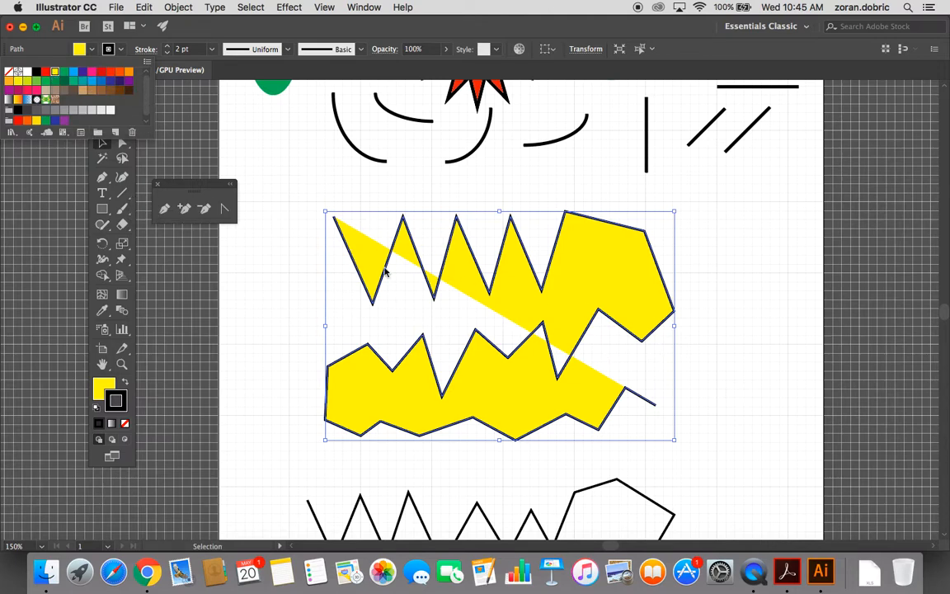
{"action": "left_click", "coordinate": [92, 51]}
{"action": "left_click", "coordinate": [92, 50]}
{"action": "left_click", "coordinate": [8, 72]}
{"action": "left_click", "coordinate": [250, 272]}
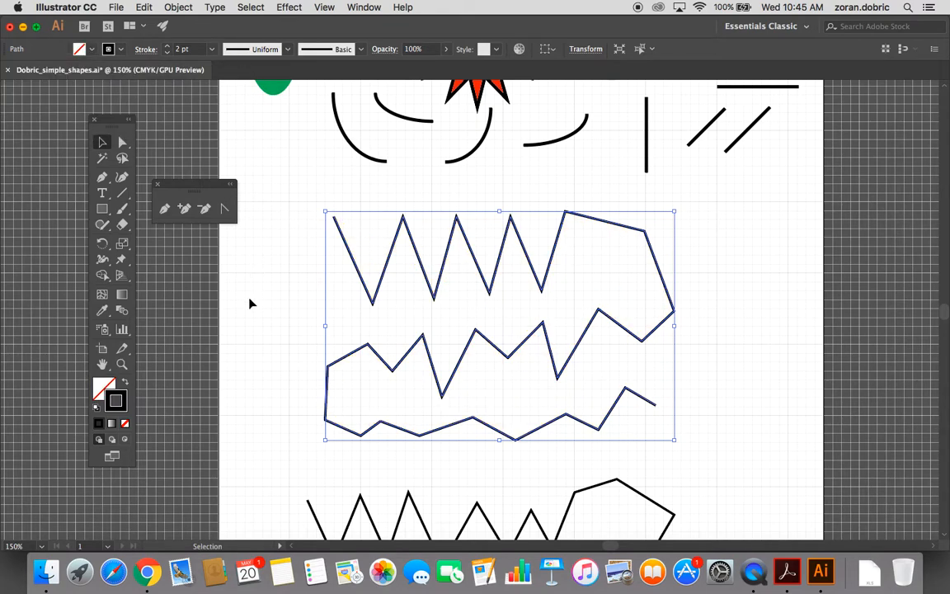
{"action": "left_click", "coordinate": [286, 269]}
{"action": "left_click", "coordinate": [497, 260]}
{"action": "left_click", "coordinate": [303, 253]}
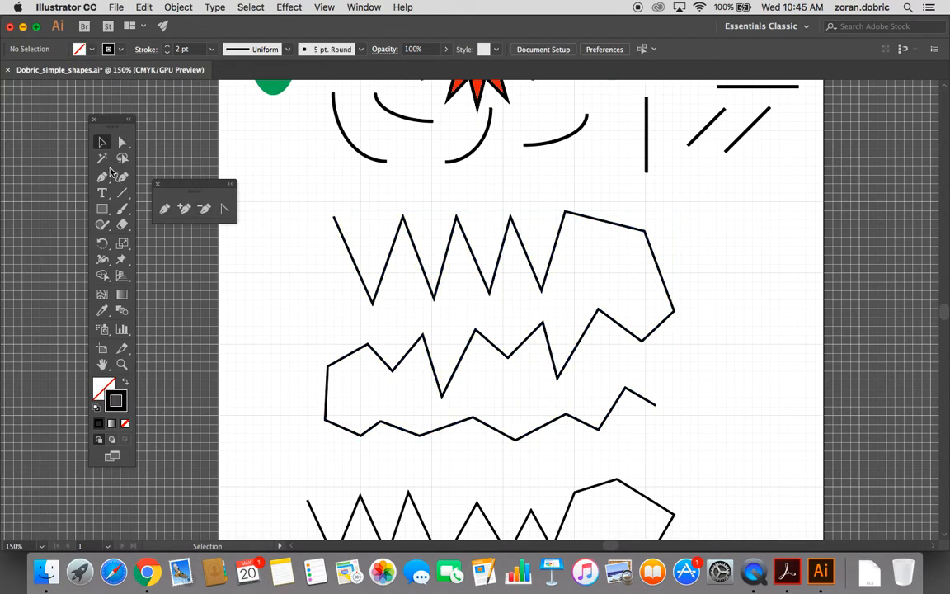
Step: Give the upper zigzag path a pink stroke with a weight of 4 pt
{"action": "left_click", "coordinate": [357, 266]}
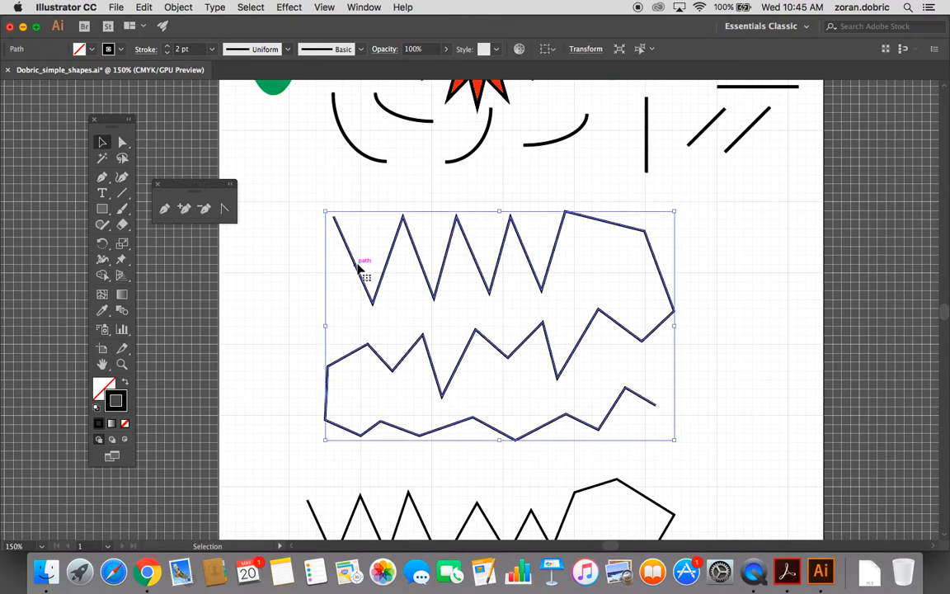
{"action": "left_click", "coordinate": [108, 47]}
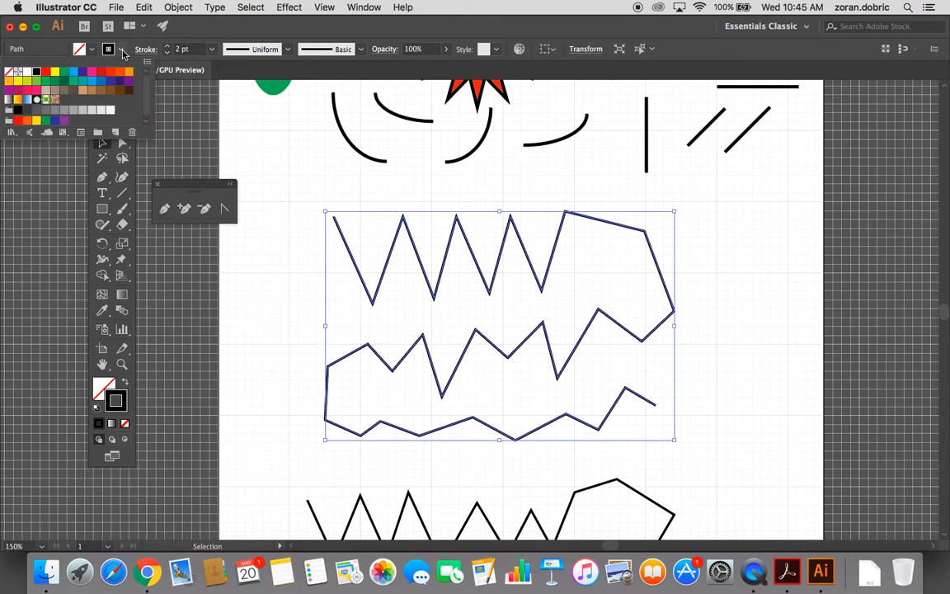
{"action": "left_click", "coordinate": [93, 73]}
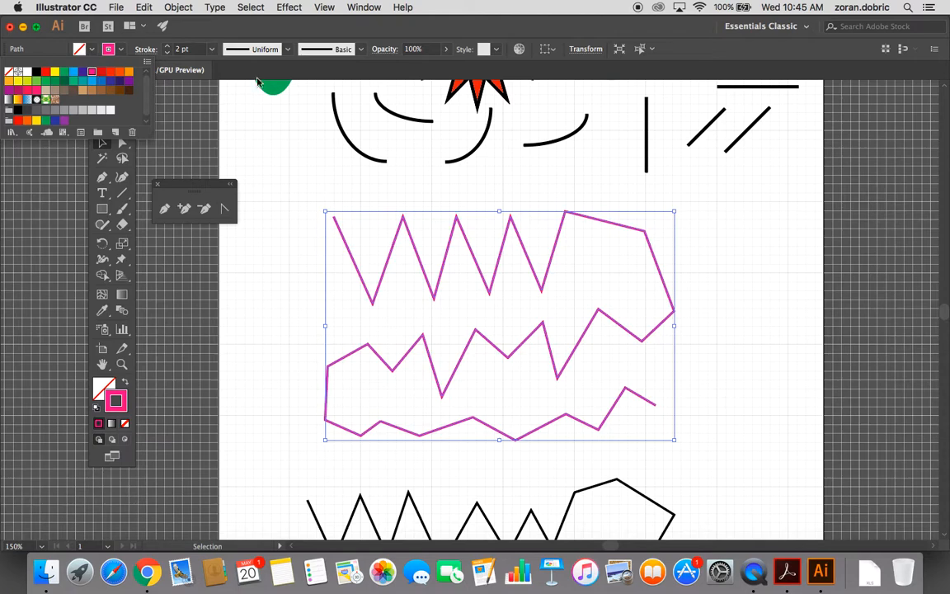
{"action": "left_click", "coordinate": [212, 48]}
{"action": "left_click", "coordinate": [213, 49]}
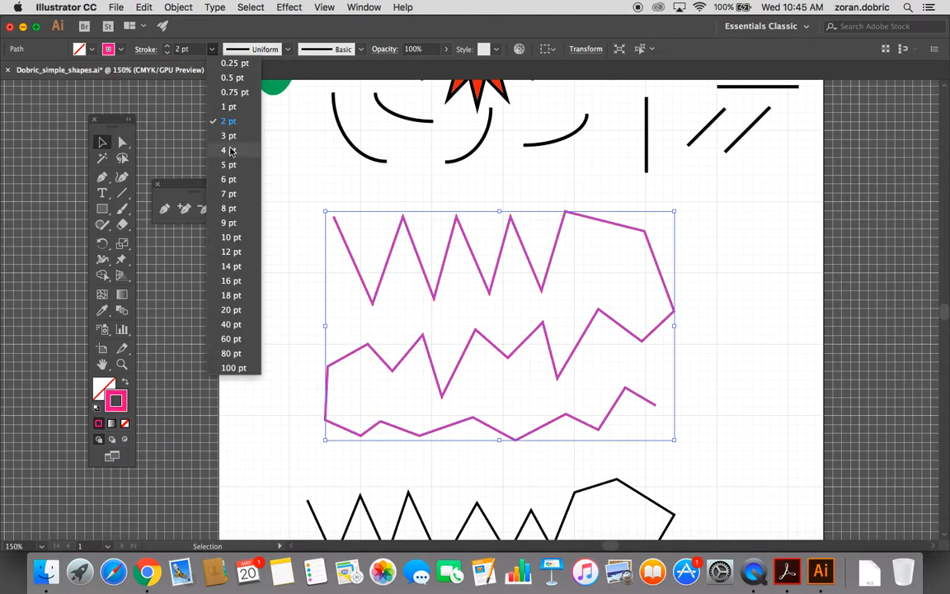
{"action": "left_click", "coordinate": [209, 138]}
{"action": "left_click", "coordinate": [239, 315]}
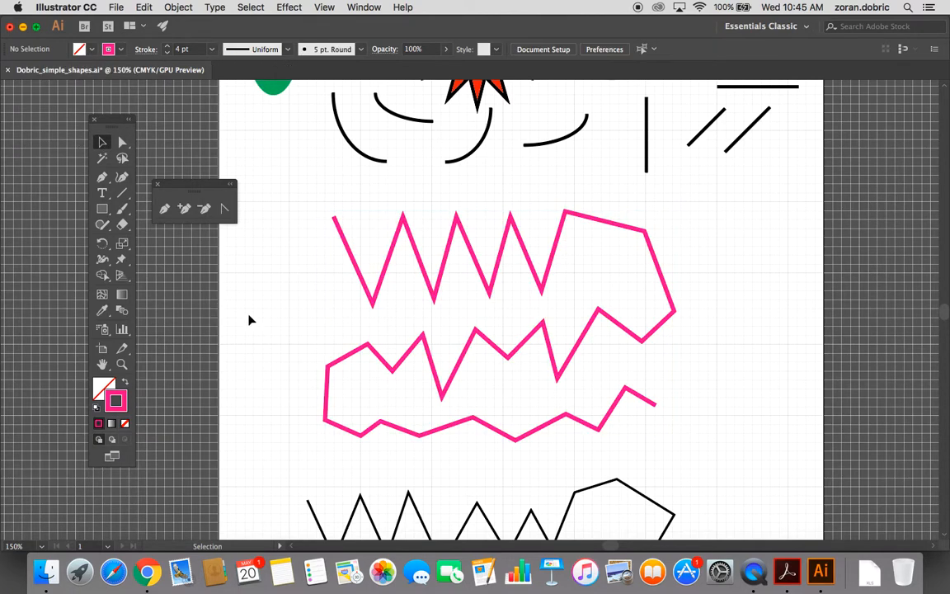
Step: Delete the pink path and move the remaining black zigzag path up into the freed space
{"action": "left_click", "coordinate": [354, 265]}
{"action": "key", "text": "Delete"}
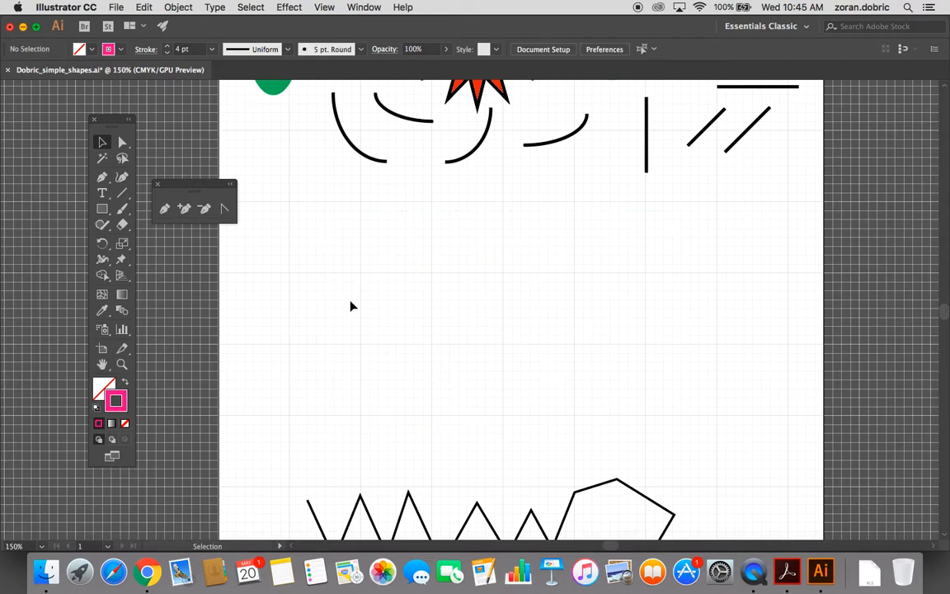
{"action": "left_click_drag", "start_coordinate": [425, 512], "coordinate": [418, 319]}
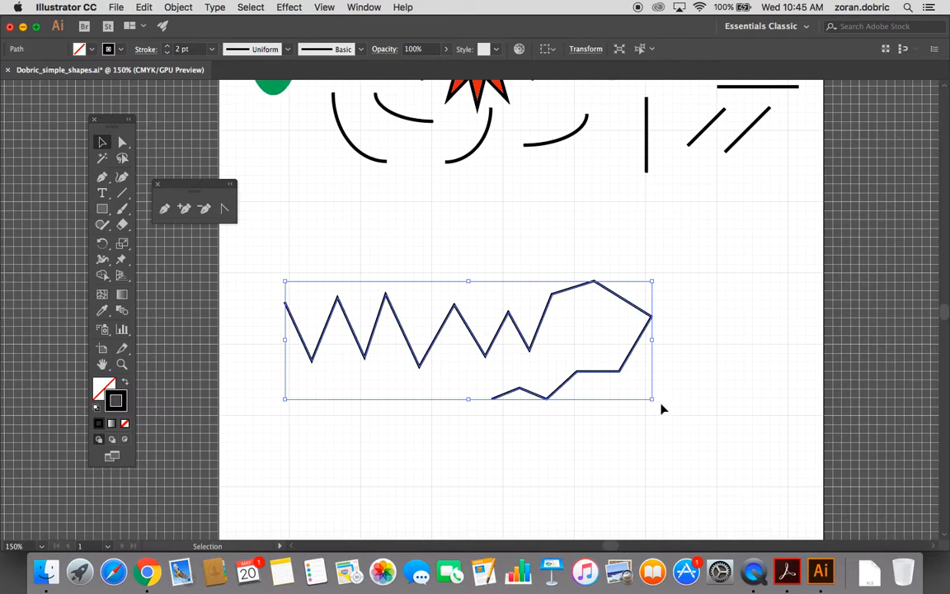
Step: Scale the black zigzag path down proportionally and move it up closer to the curved lines
{"action": "left_click_drag", "start_coordinate": [651, 399], "coordinate": [660, 427]}
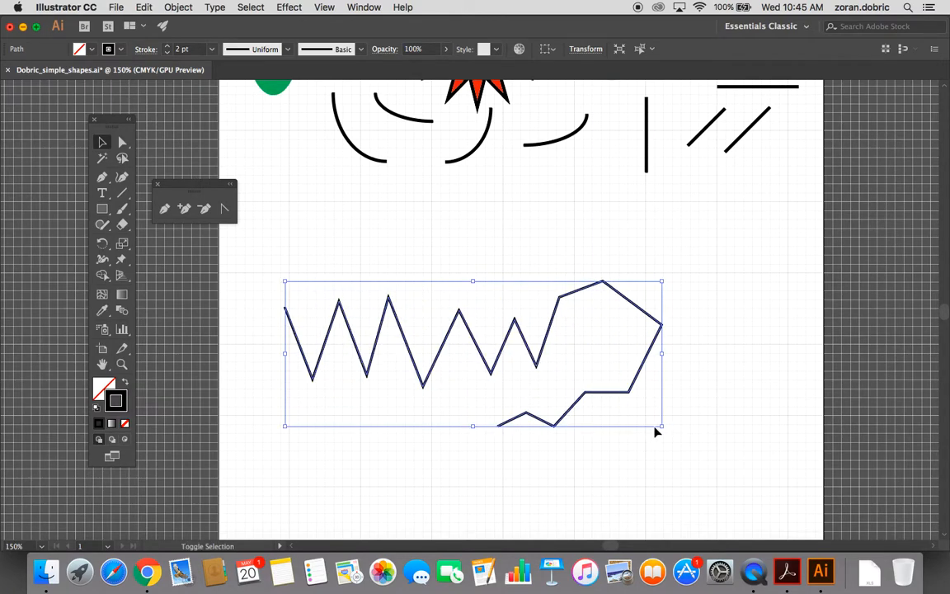
{"action": "left_click_drag", "start_coordinate": [660, 426], "coordinate": [606, 419]}
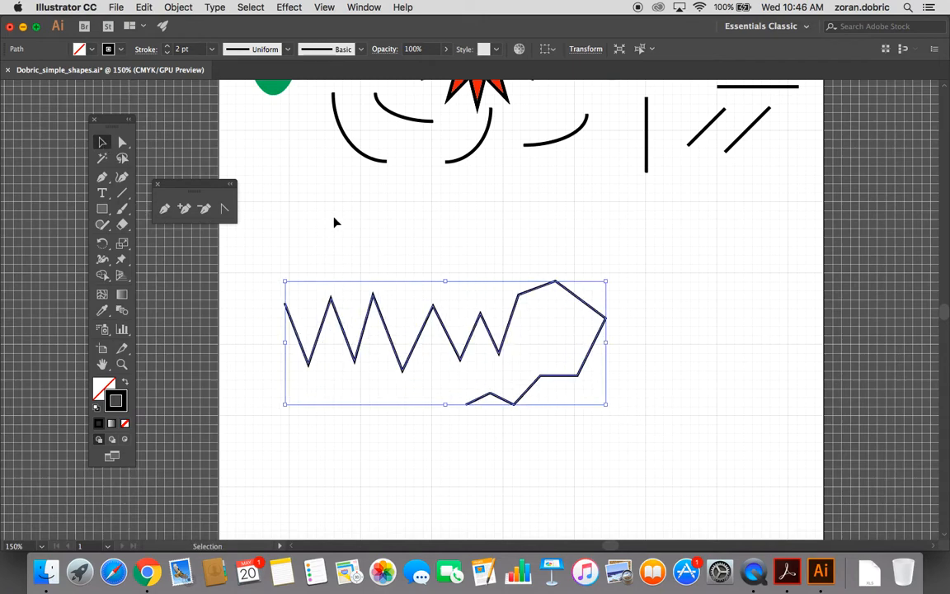
{"action": "left_click", "coordinate": [348, 297]}
{"action": "left_click_drag", "start_coordinate": [368, 322], "coordinate": [378, 268]}
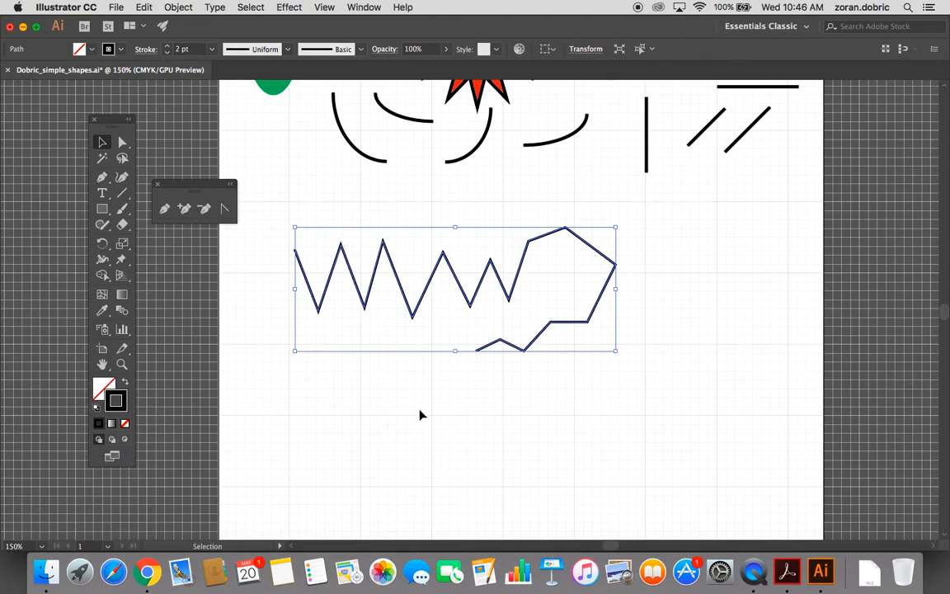
{"action": "left_click", "coordinate": [441, 452]}
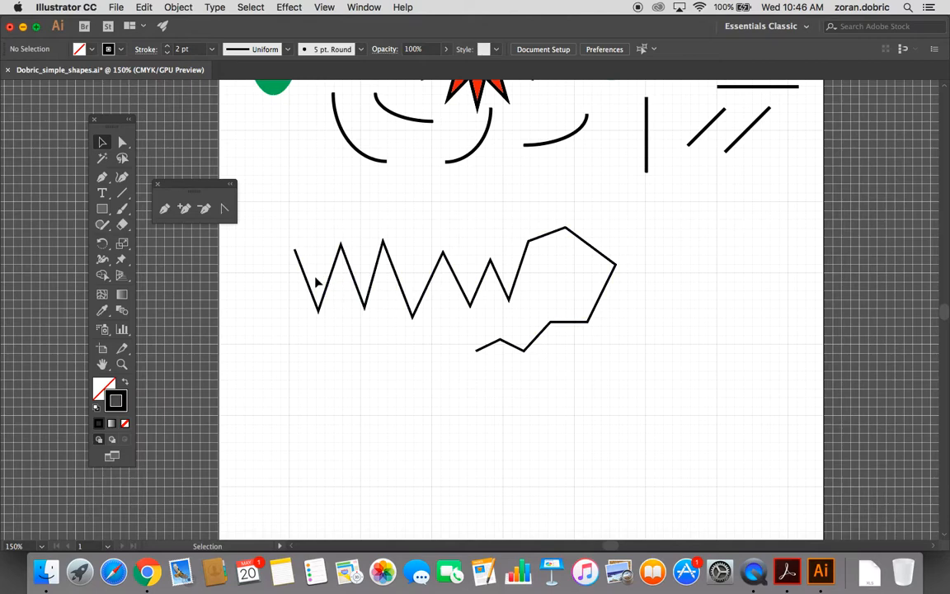
Step: Draw a closed, irregular six-sided shape with the Pen tool below the left part of the zigzag path
{"action": "left_click", "coordinate": [165, 210]}
{"action": "left_click", "coordinate": [335, 390]}
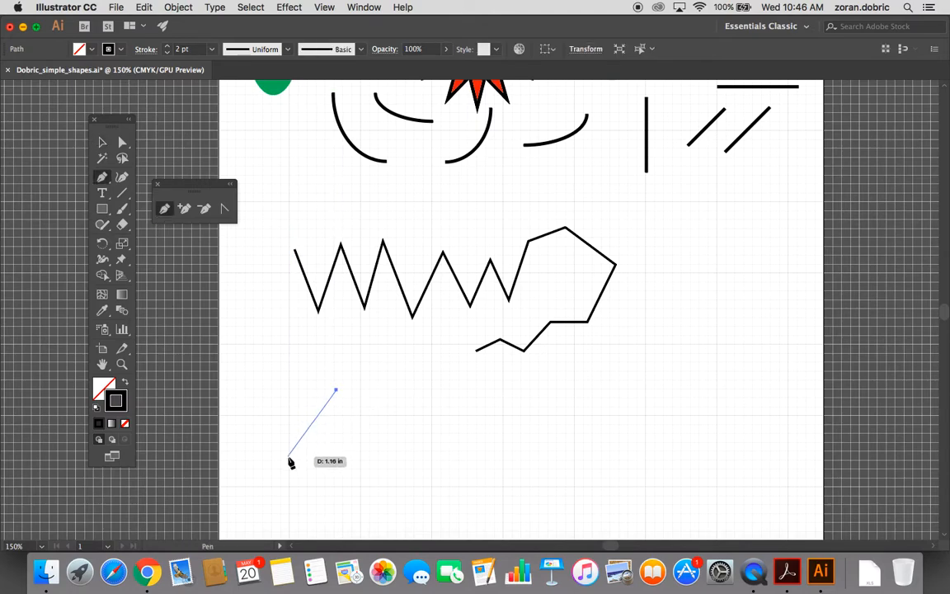
{"action": "left_click", "coordinate": [289, 456]}
{"action": "left_click", "coordinate": [335, 508]}
{"action": "left_click", "coordinate": [425, 490]}
{"action": "left_click", "coordinate": [426, 414]}
{"action": "left_click", "coordinate": [381, 391]}
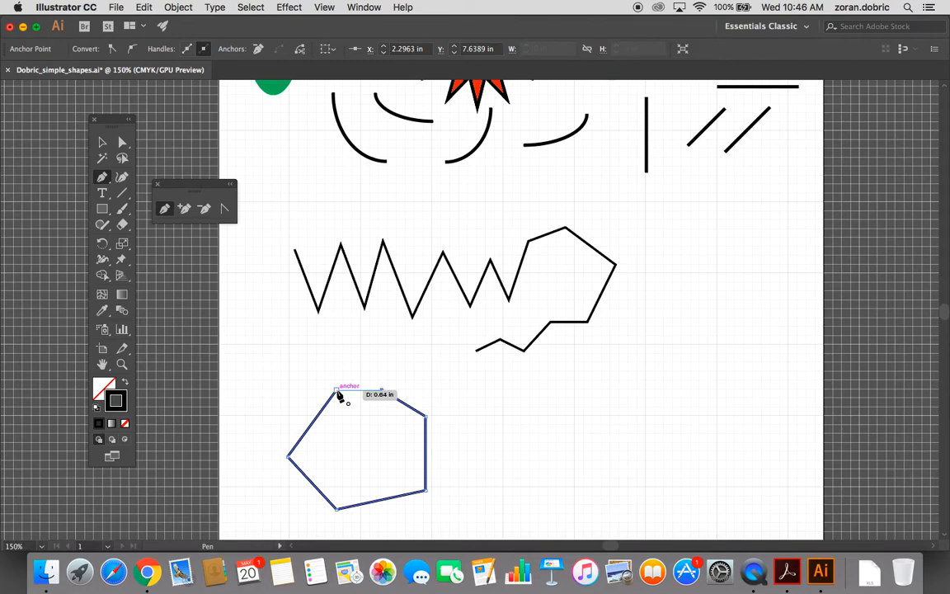
{"action": "left_click", "coordinate": [337, 390]}
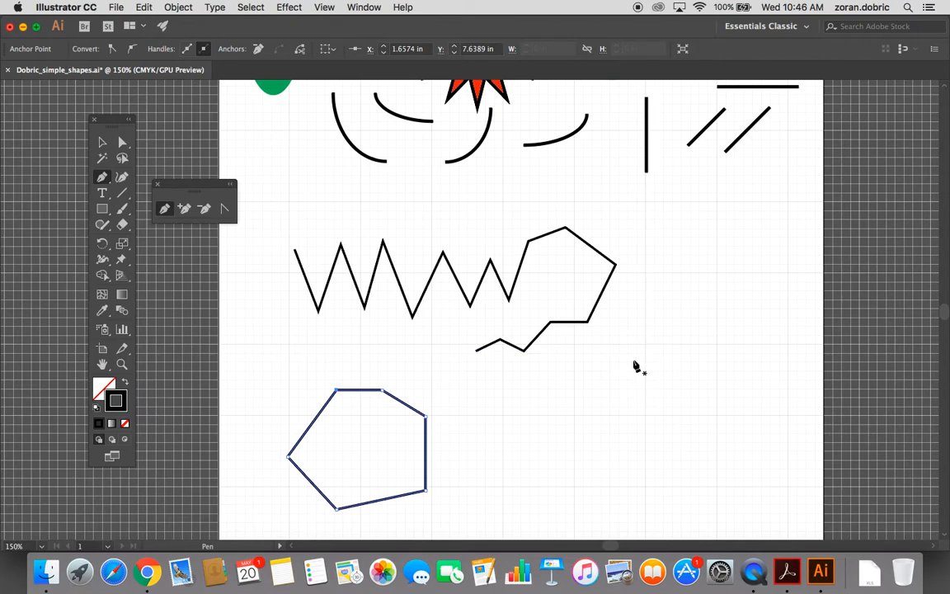
Step: Draw a closed triangle with the Pen tool to the right of the six-sided shape
{"action": "left_click", "coordinate": [633, 360]}
{"action": "left_click", "coordinate": [555, 449]}
{"action": "left_click", "coordinate": [673, 493]}
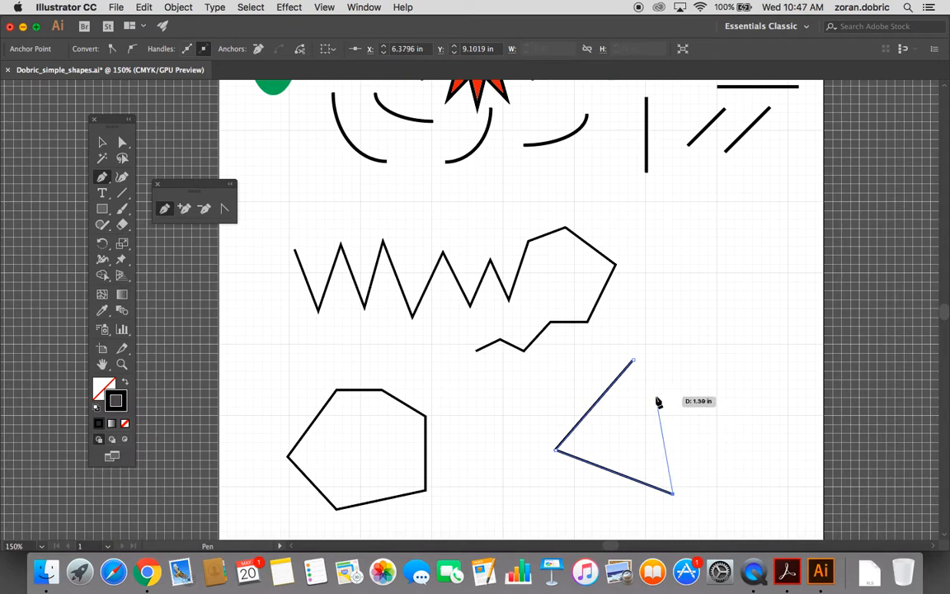
{"action": "left_click", "coordinate": [633, 360]}
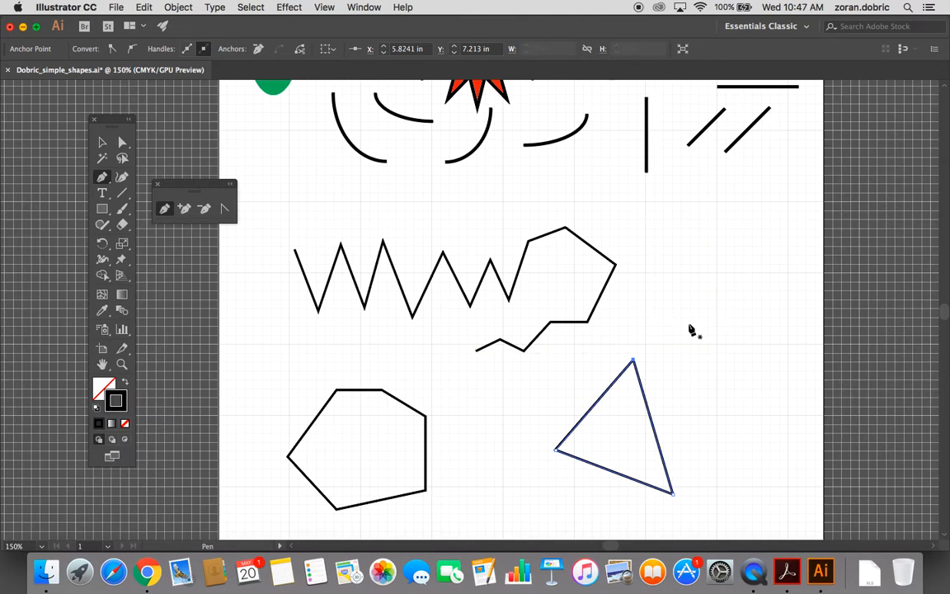
Step: Fill the triangle with yellow and give it a blue stroke (C=70 M=15 Y=0 K=0)
{"action": "left_click", "coordinate": [100, 143]}
{"action": "left_click", "coordinate": [253, 371]}
{"action": "left_click", "coordinate": [585, 419]}
{"action": "left_click", "coordinate": [90, 50]}
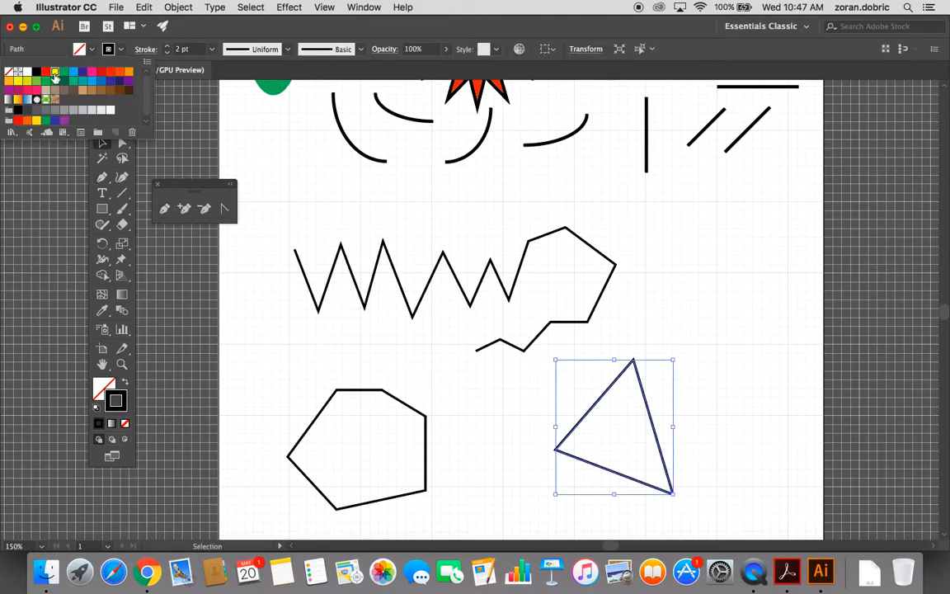
{"action": "left_click", "coordinate": [49, 64]}
{"action": "left_click", "coordinate": [122, 51]}
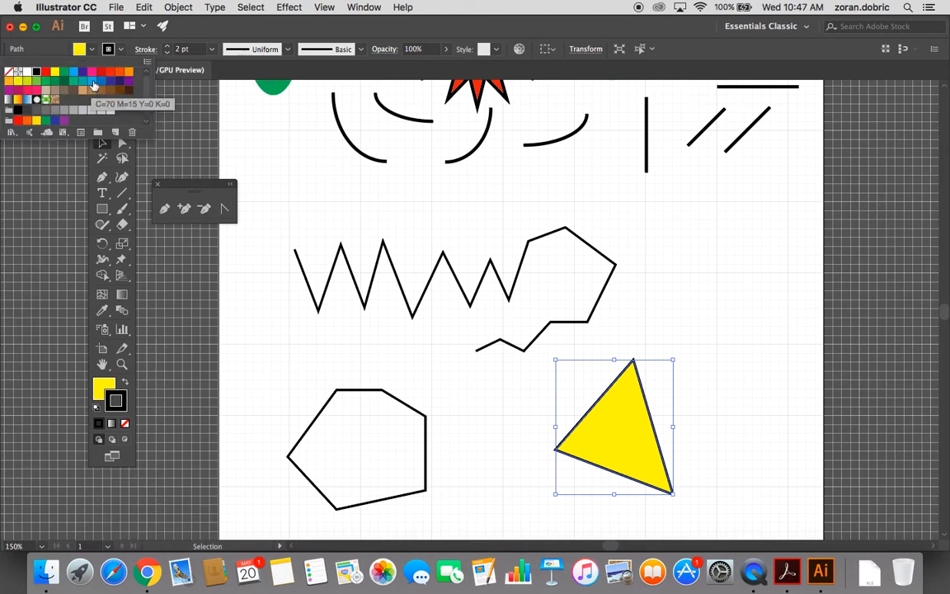
{"action": "left_click", "coordinate": [91, 80]}
Step: Set the yellow triangle's stroke weight to 5 pt and deselect it
{"action": "left_click", "coordinate": [213, 50]}
{"action": "left_click", "coordinate": [212, 49]}
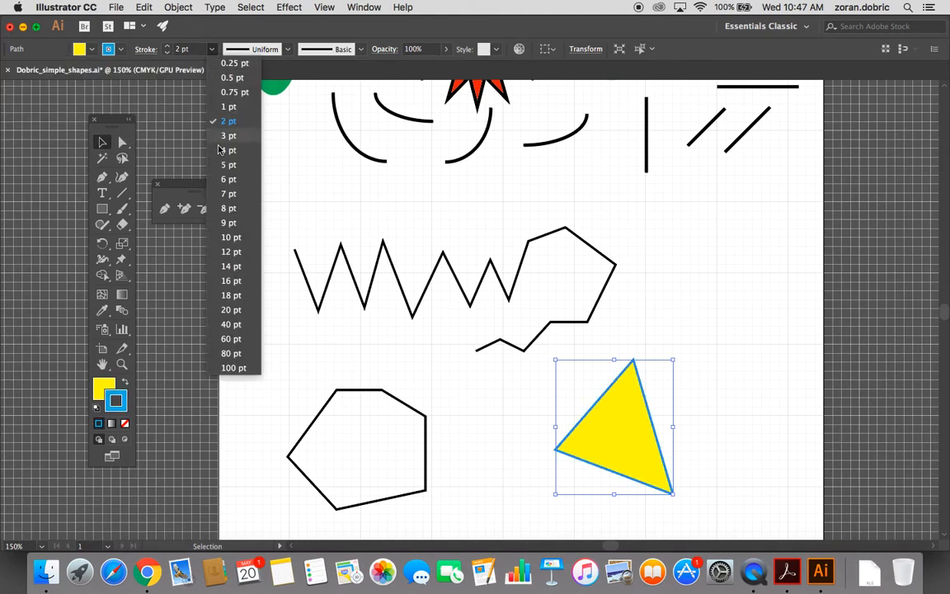
{"action": "left_click", "coordinate": [213, 153]}
{"action": "left_click", "coordinate": [101, 144]}
{"action": "left_click", "coordinate": [275, 196]}
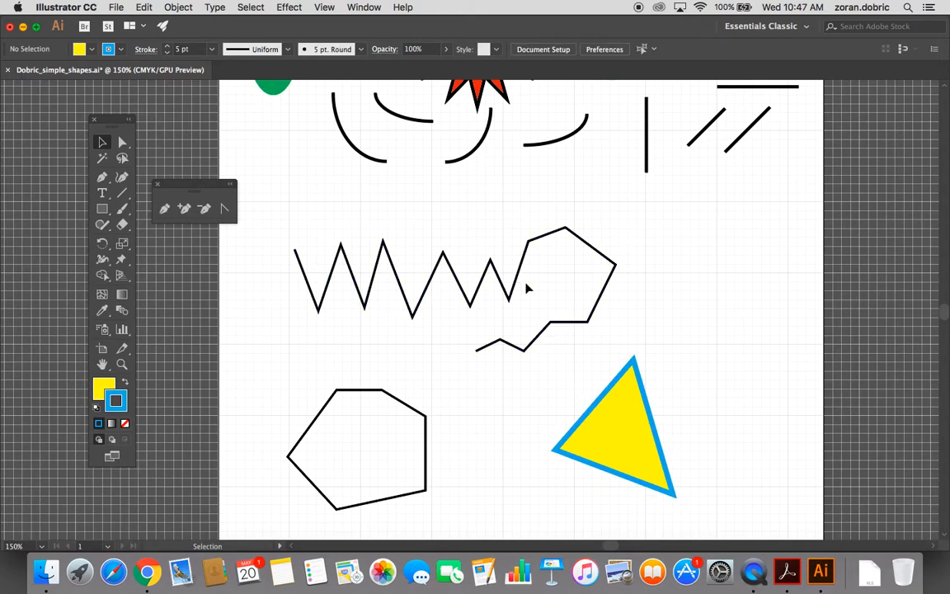
Step: Move the yellow triangle slightly up and left, and the six-sided shape slightly up and right
{"action": "left_click_drag", "start_coordinate": [659, 441], "coordinate": [623, 435]}
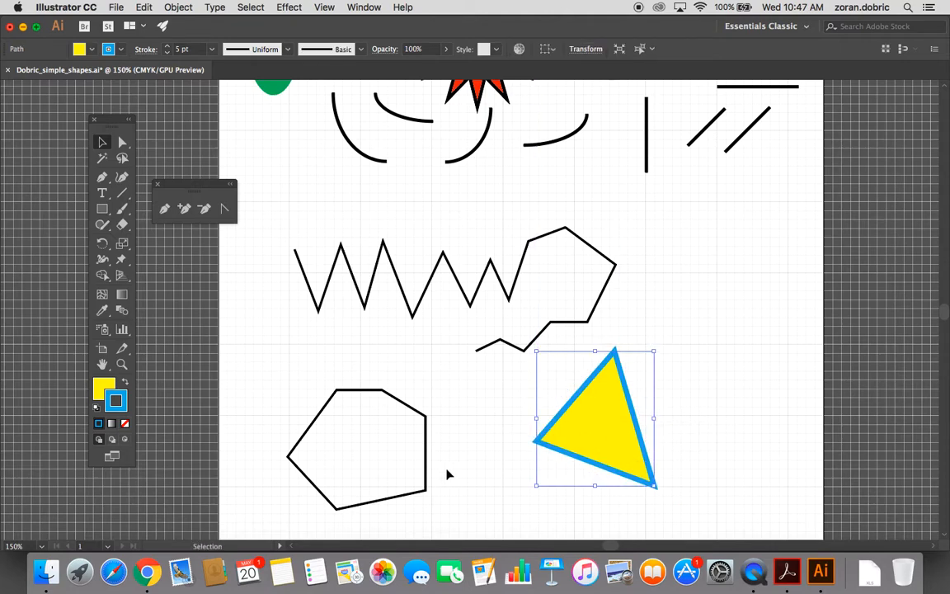
{"action": "left_click_drag", "start_coordinate": [426, 470], "coordinate": [446, 453]}
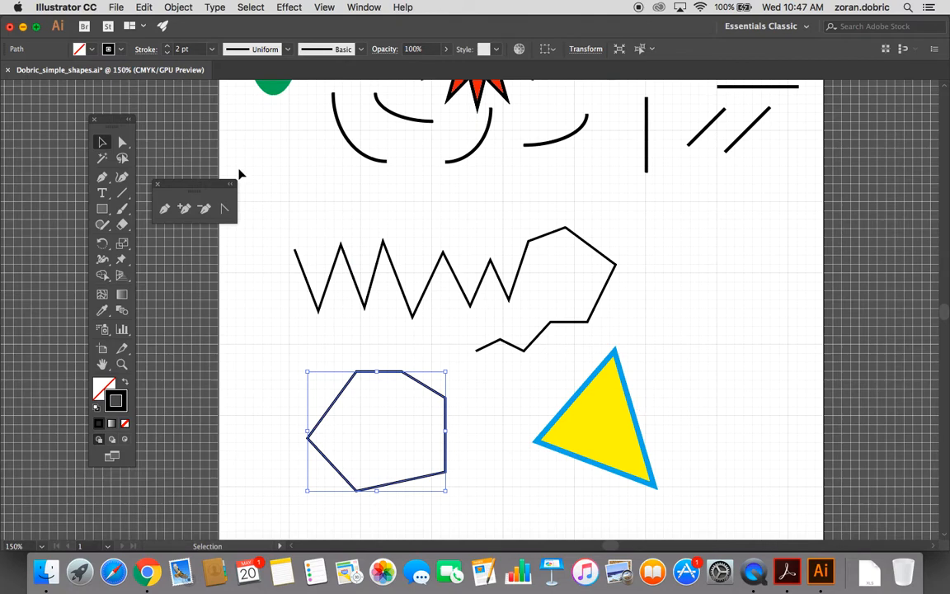
{"action": "left_click", "coordinate": [314, 371]}
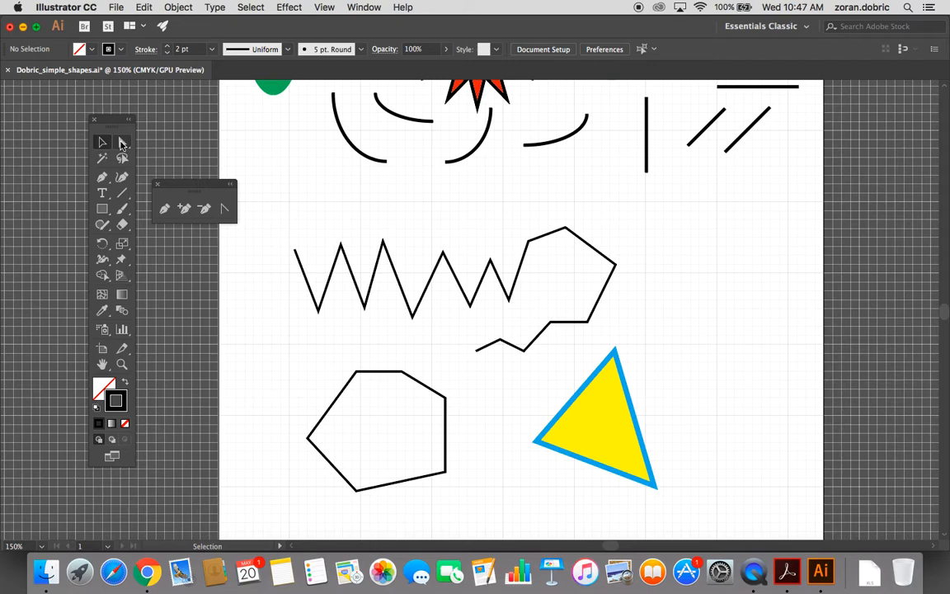
Step: With the Direct Selection tool, pull the zigzag's second valley point slightly down and the peak right after it up
{"action": "left_click", "coordinate": [121, 144]}
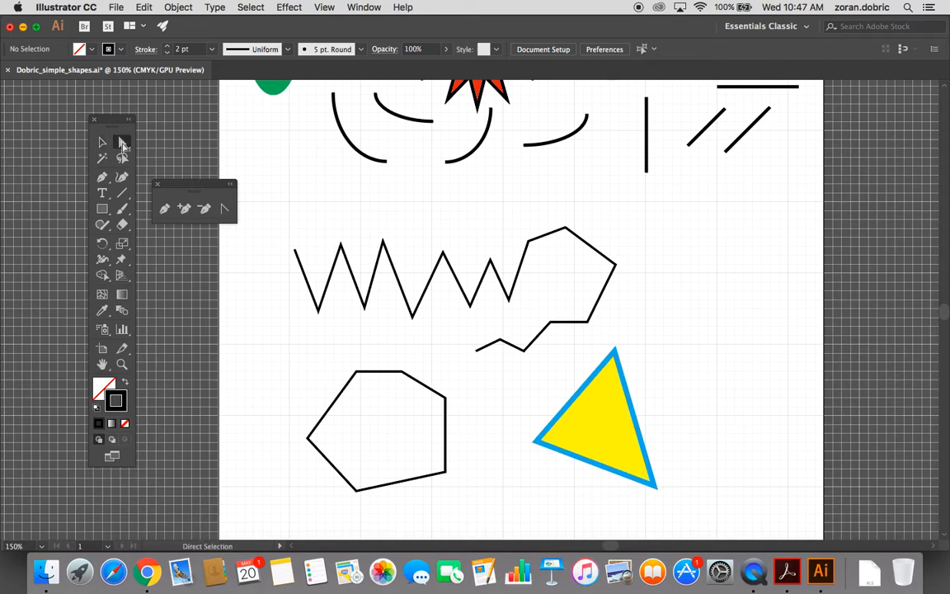
{"action": "left_click", "coordinate": [121, 364]}
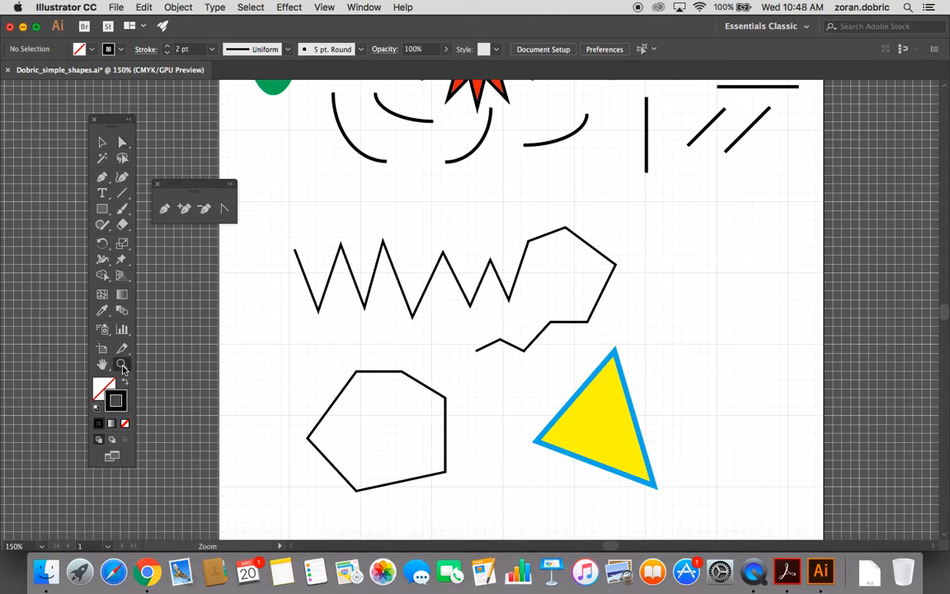
{"action": "left_click", "coordinate": [355, 275]}
{"action": "left_click", "coordinate": [468, 306]}
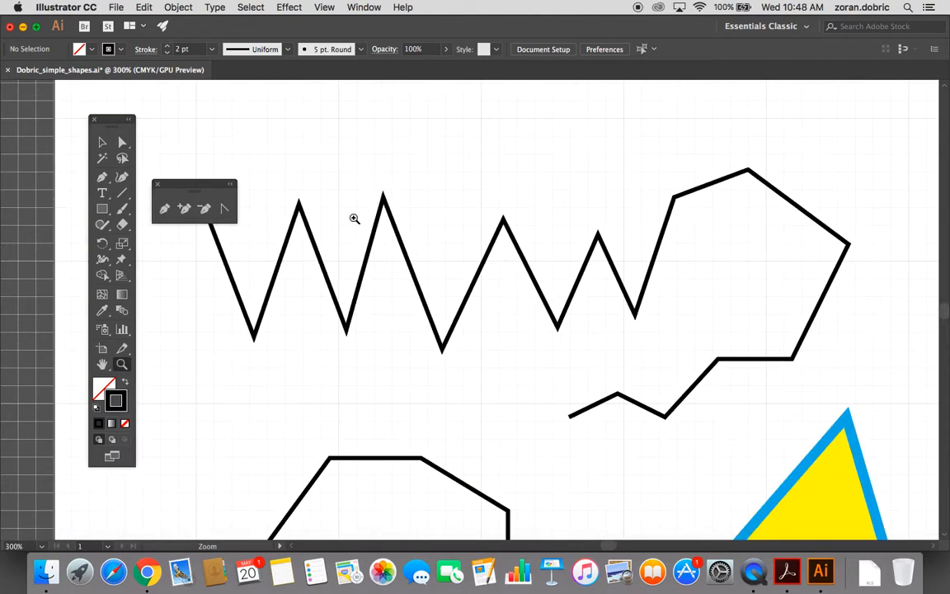
{"action": "left_click_drag", "start_coordinate": [190, 184], "coordinate": [192, 128]}
{"action": "left_click", "coordinate": [121, 143]}
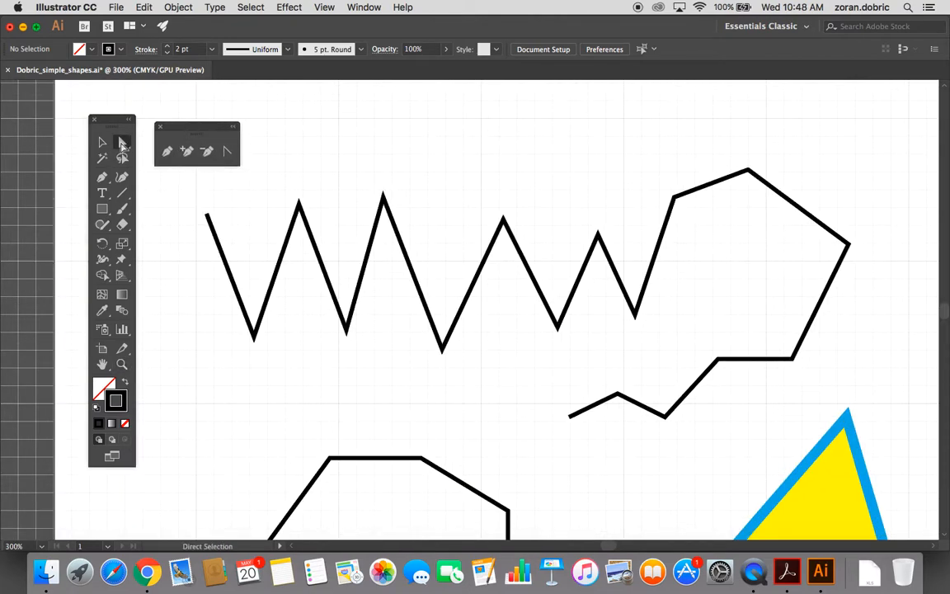
{"action": "left_click_drag", "start_coordinate": [347, 333], "coordinate": [355, 357]}
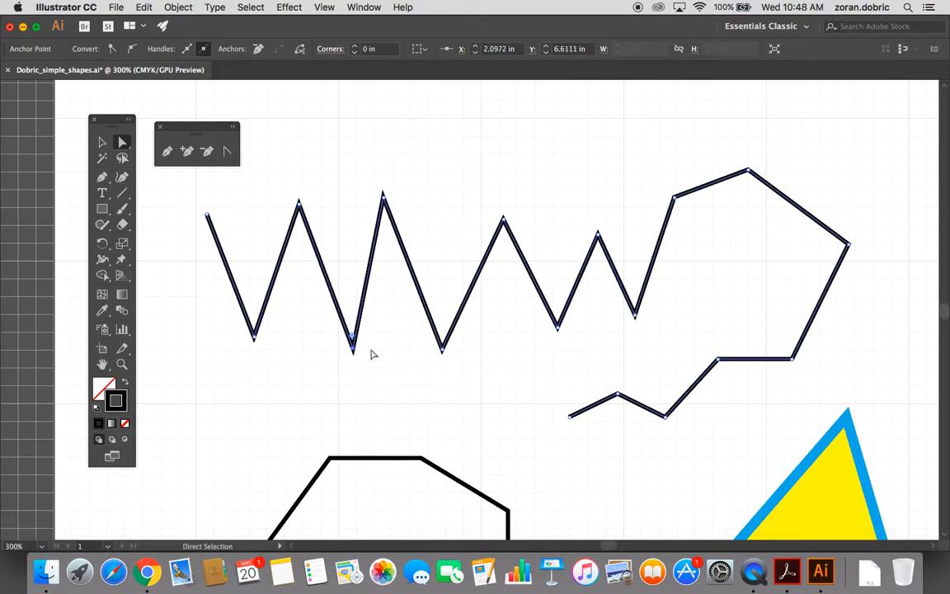
{"action": "left_click", "coordinate": [383, 199]}
{"action": "left_click_drag", "start_coordinate": [383, 198], "coordinate": [384, 172]}
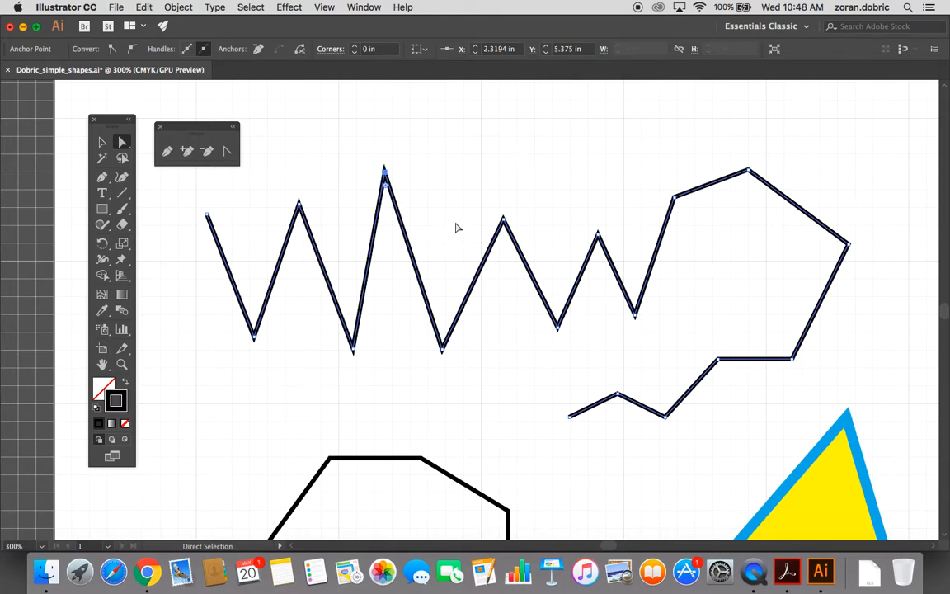
Step: Add the next two zigzag peaks to the anchor selection, raise all three peaks together, and deselect
{"action": "left_click", "coordinate": [503, 219]}
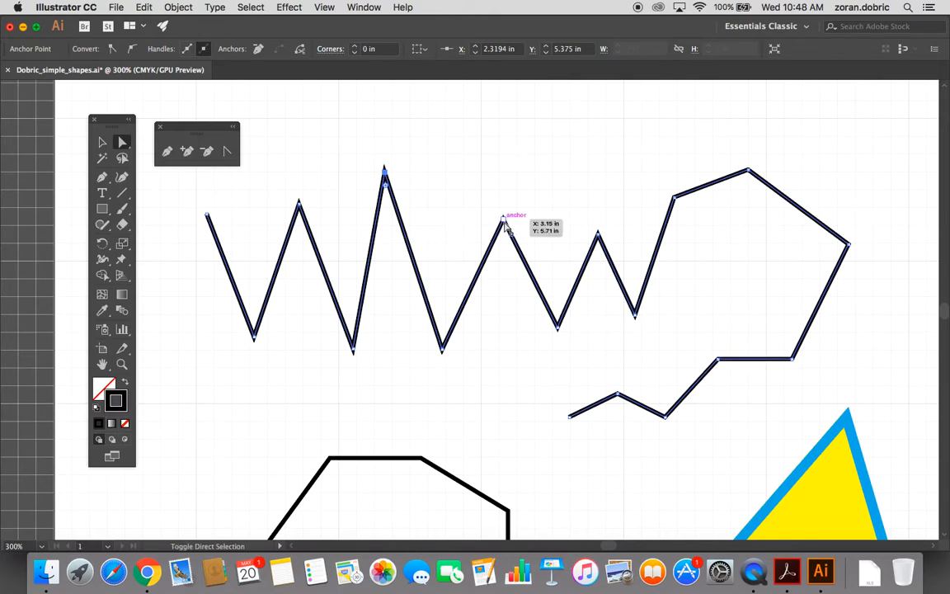
{"action": "left_click", "coordinate": [503, 219], "text": "shift"}
{"action": "left_click", "coordinate": [597, 235], "text": "shift"}
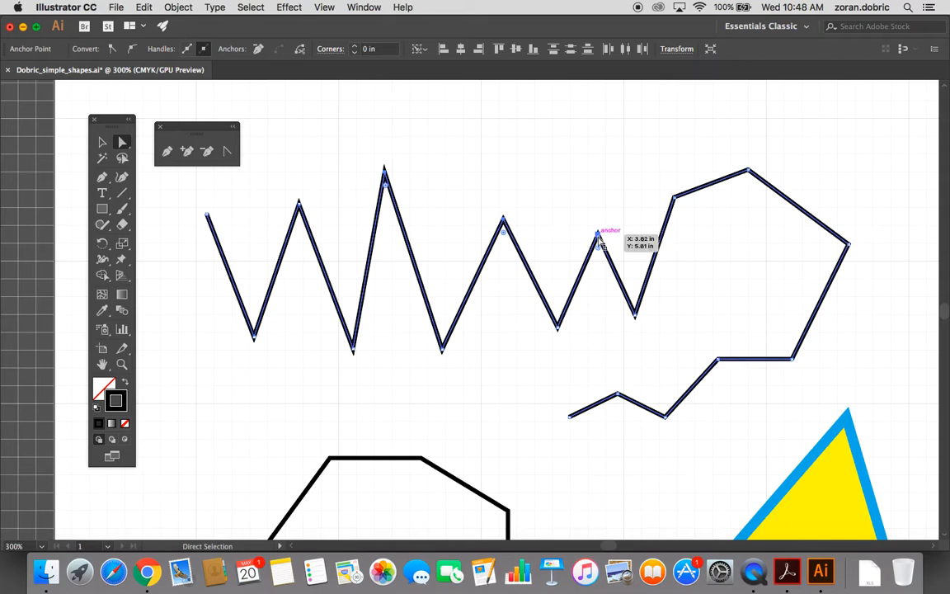
{"action": "left_click_drag", "start_coordinate": [599, 237], "coordinate": [595, 148]}
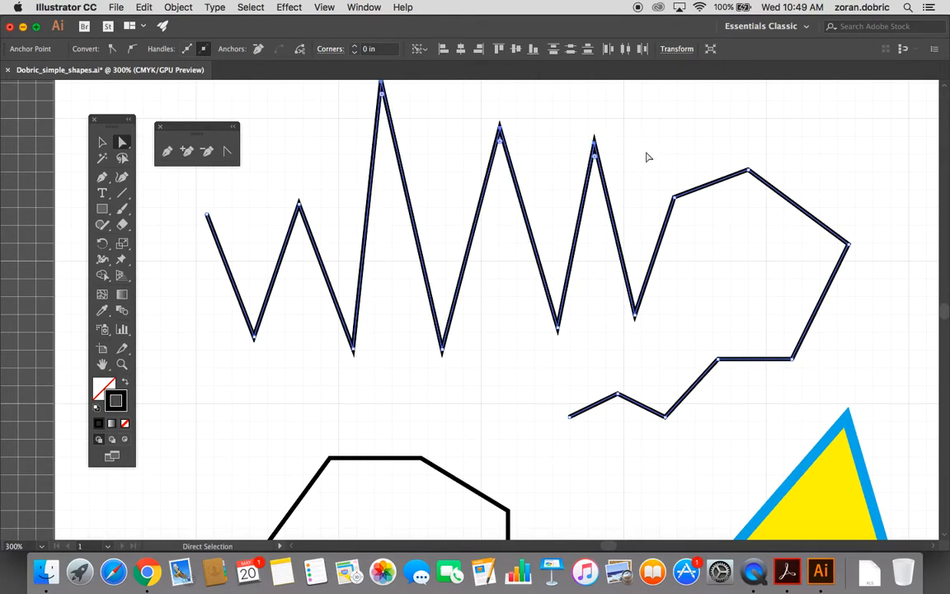
{"action": "scroll", "coordinate": [639, 173], "scroll_direction": "down", "scroll_amount": 2}
{"action": "scroll", "coordinate": [640, 173], "scroll_direction": "up", "scroll_amount": 2}
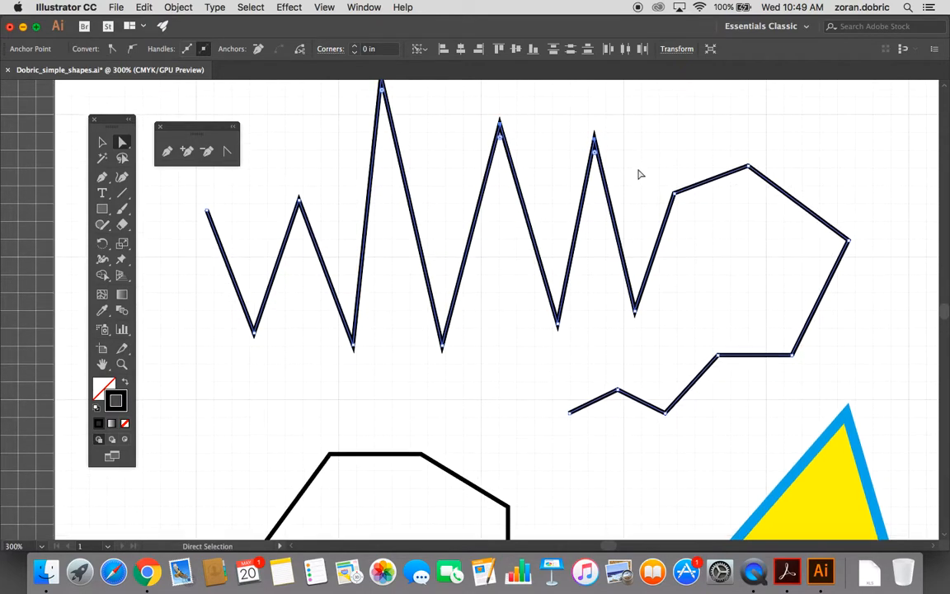
{"action": "left_click", "coordinate": [320, 198]}
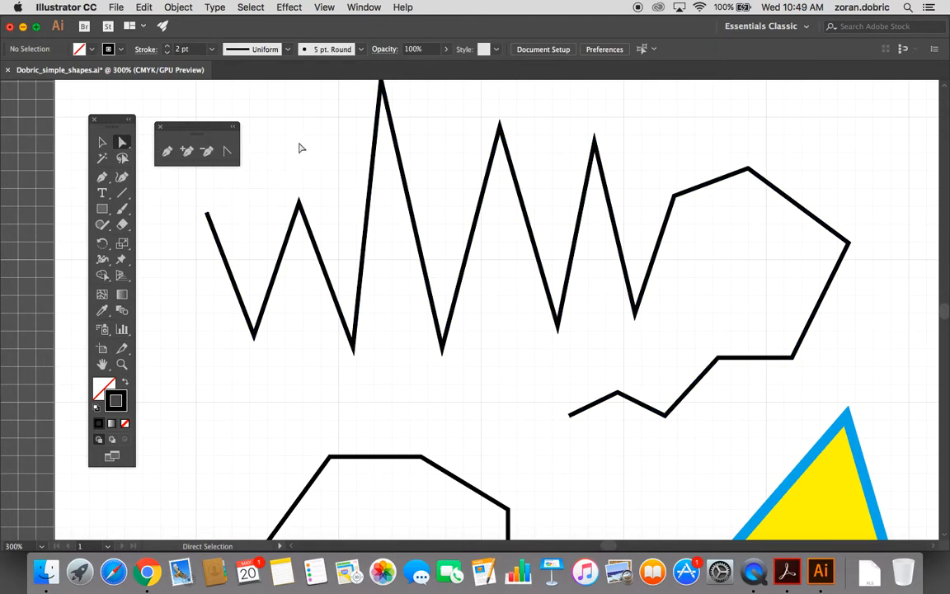
Step: Select the three raised zigzag peak points together with the Direct Selection tool and shift them slightly left
{"action": "scroll", "coordinate": [330, 194], "scroll_direction": "down", "scroll_amount": 1}
{"action": "scroll", "coordinate": [333, 186], "scroll_direction": "up", "scroll_amount": 3}
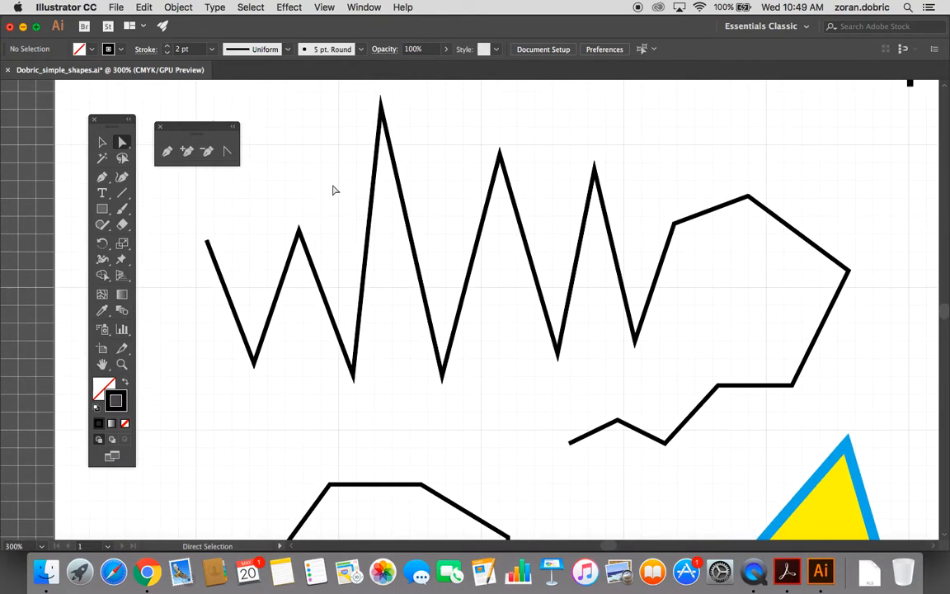
{"action": "scroll", "coordinate": [334, 188], "scroll_direction": "up", "scroll_amount": 1}
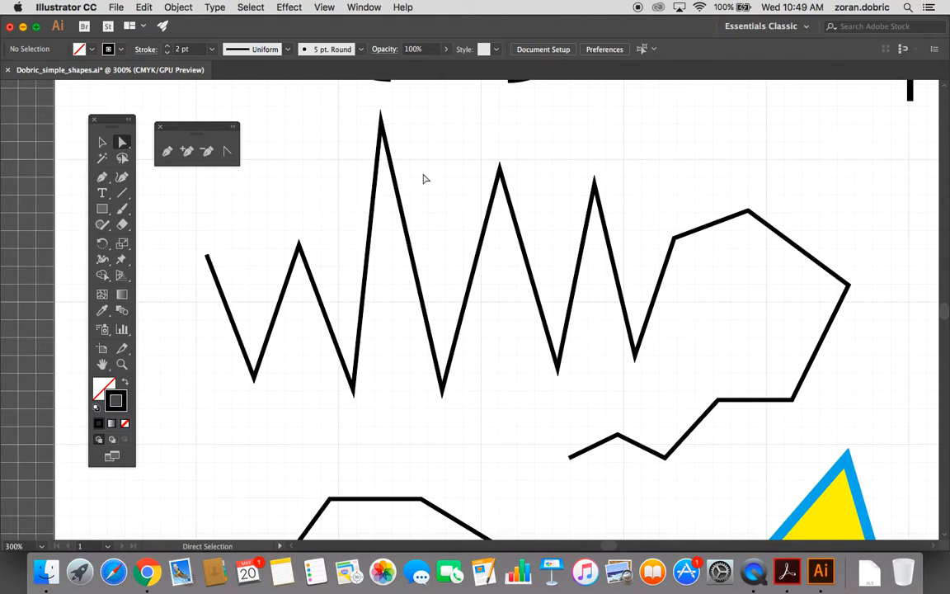
{"action": "scroll", "coordinate": [424, 236], "scroll_direction": "up", "scroll_amount": 1}
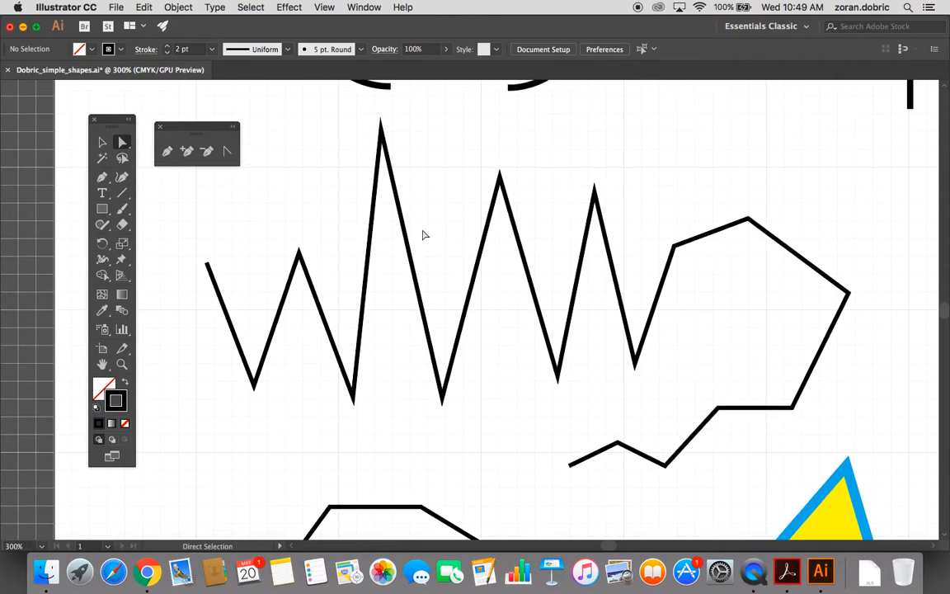
{"action": "left_click", "coordinate": [123, 143]}
{"action": "left_click_drag", "start_coordinate": [326, 109], "coordinate": [621, 216]}
{"action": "mouse_move", "coordinate": [505, 191]}
{"action": "left_mouse_down"}
{"action": "mouse_move", "coordinate": [508, 183]}
{"action": "mouse_move", "coordinate": [512, 223]}
{"action": "mouse_move", "coordinate": [573, 180]}
{"action": "mouse_move", "coordinate": [428, 191]}
{"action": "mouse_move", "coordinate": [496, 182]}
{"action": "mouse_move", "coordinate": [494, 174]}
{"action": "left_mouse_up"}
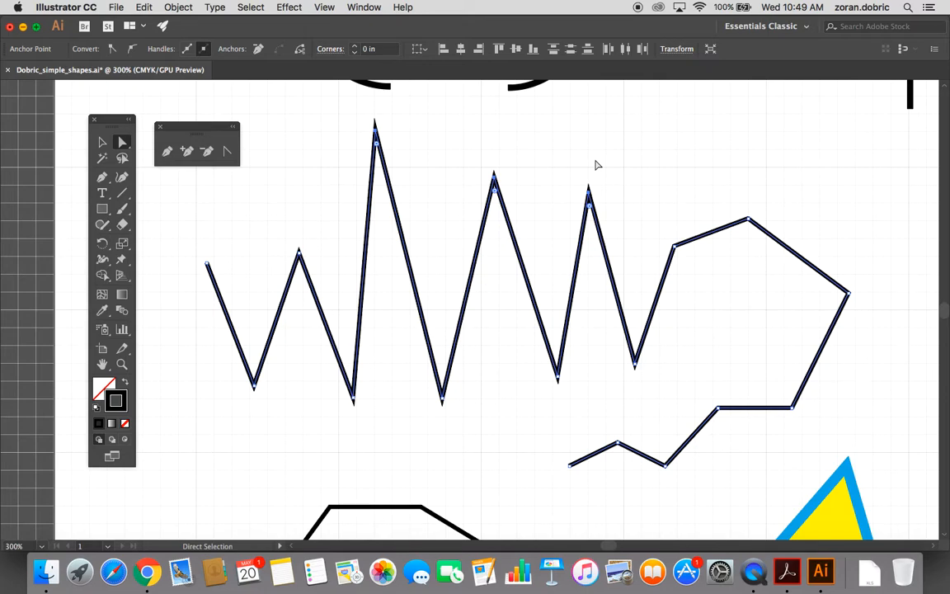
Step: Nudge the three selected zigzag peaks down in small increments
{"action": "key", "text": "Down"}
{"action": "key", "text": "Down"}
{"action": "key", "text": "Down"}
{"action": "key", "text": "Down"}
{"action": "key", "text": "Down"}
{"action": "key", "text": "Down"}
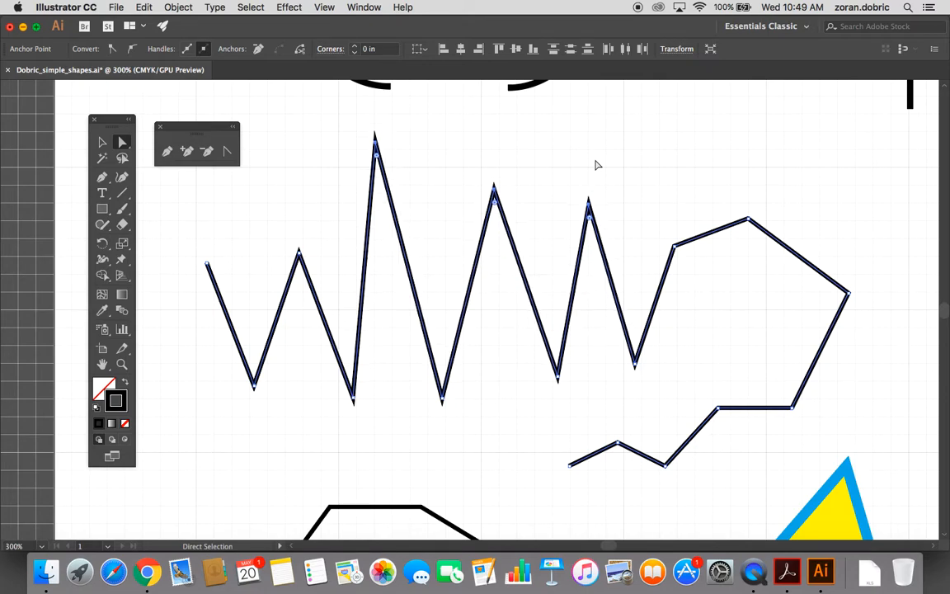
{"action": "key", "text": "Down"}
{"action": "key", "text": "Down"}
{"action": "key", "text": "Down"}
{"action": "key", "text": "Down"}
{"action": "key", "text": "Down"}
{"action": "key", "text": "Down"}
{"action": "key", "text": "Down"}
{"action": "key", "text": "Down"}
{"action": "key", "text": "Down"}
{"action": "key", "text": "Down"}
{"action": "key", "text": "Down"}
{"action": "key", "text": "Down"}
{"action": "key", "text": "Down"}
{"action": "key", "text": "Down"}
{"action": "key", "text": "Down"}
{"action": "key", "text": "Down"}
{"action": "key", "text": "Down"}
{"action": "key", "text": "Down"}
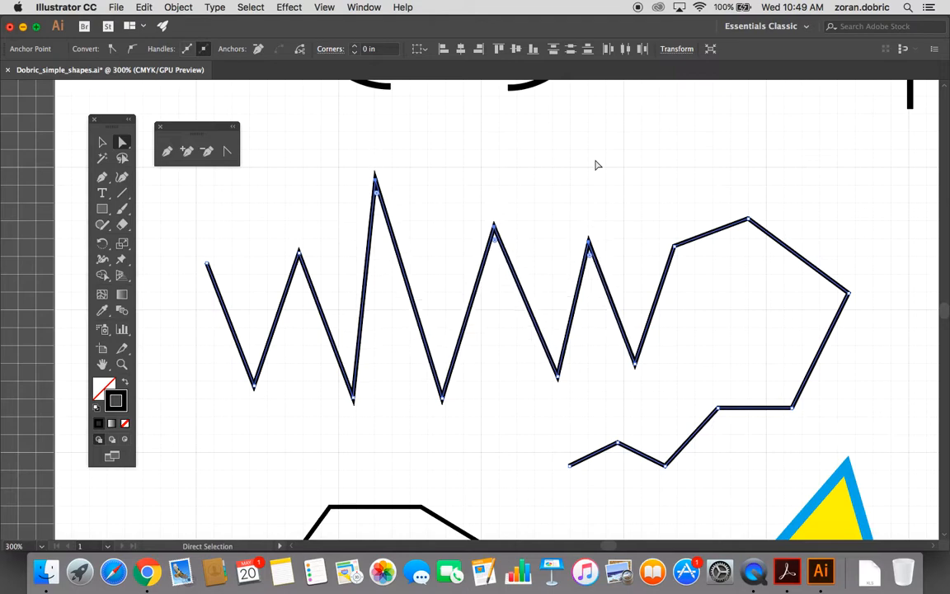
Step: Nudge the three selected peaks to the right and partly back left, and deselect the path
{"action": "key", "text": "Right"}
{"action": "key", "text": "Right"}
{"action": "key", "text": "Right"}
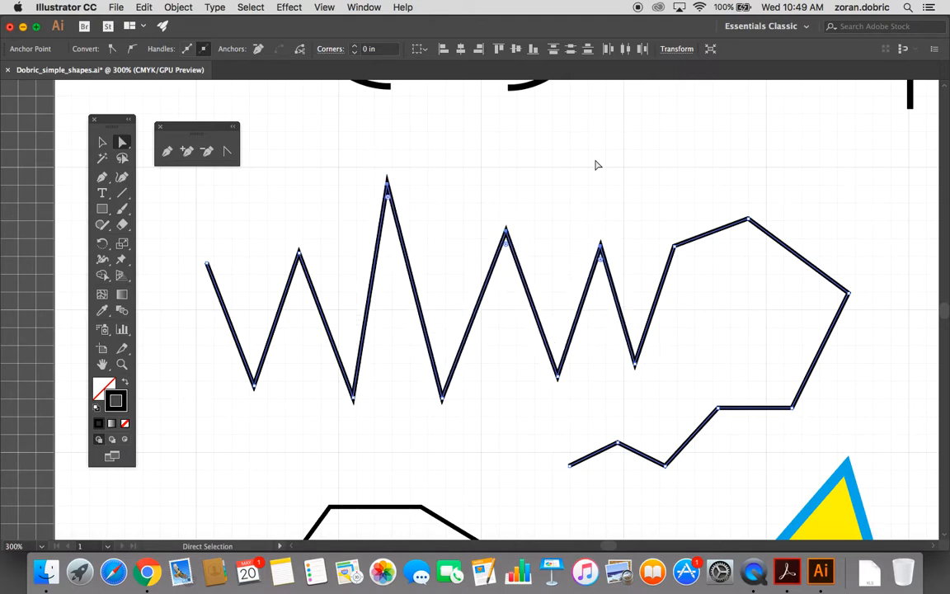
{"action": "key", "text": "Left"}
{"action": "key", "text": "Left"}
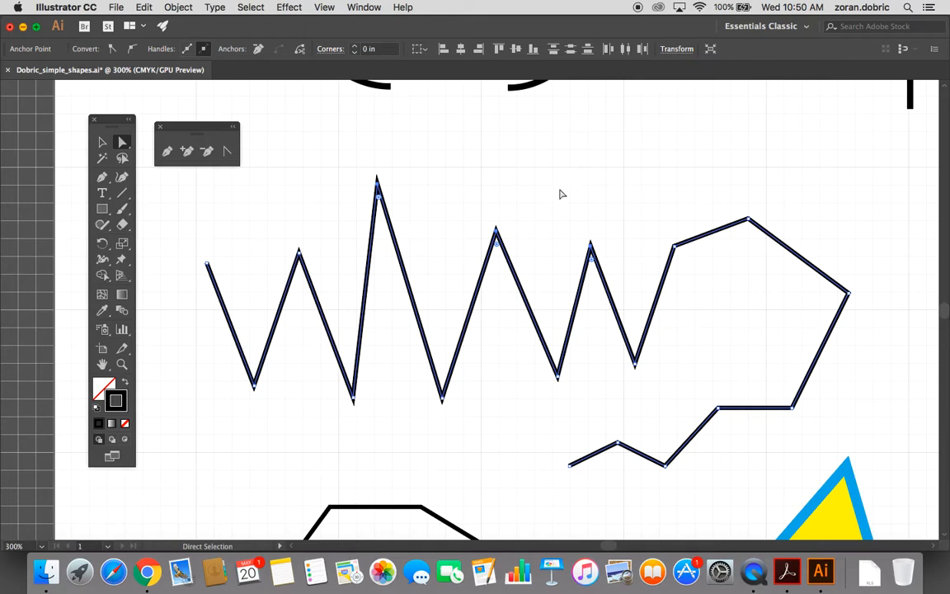
{"action": "left_click", "coordinate": [610, 209]}
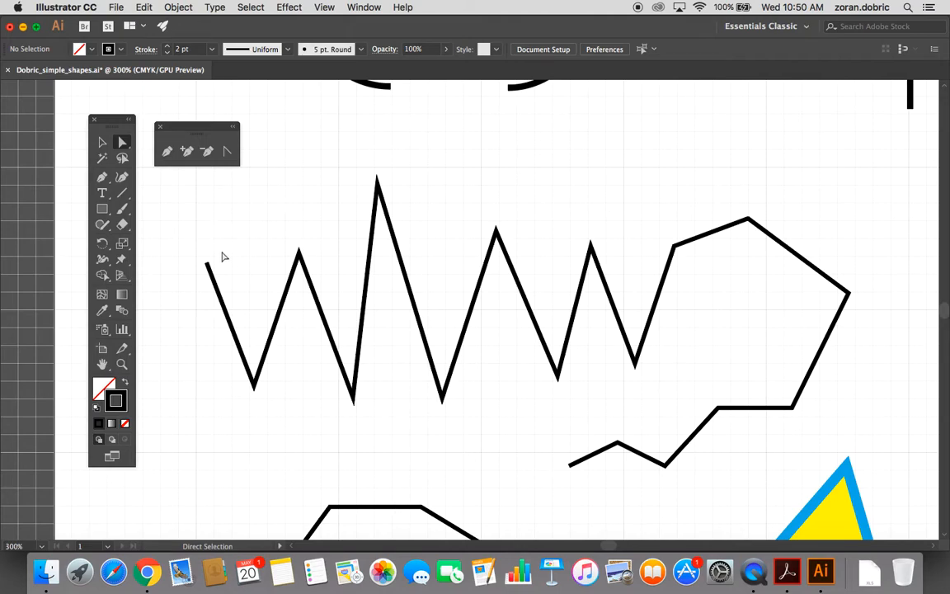
Step: Reshape the zigzag by moving its starting point and the following anchor points one by one, up to its last sharp peak
{"action": "left_click_drag", "start_coordinate": [209, 268], "coordinate": [178, 411]}
{"action": "left_click_drag", "start_coordinate": [255, 385], "coordinate": [227, 266]}
{"action": "left_click_drag", "start_coordinate": [300, 253], "coordinate": [319, 249]}
{"action": "left_click_drag", "start_coordinate": [377, 186], "coordinate": [403, 372]}
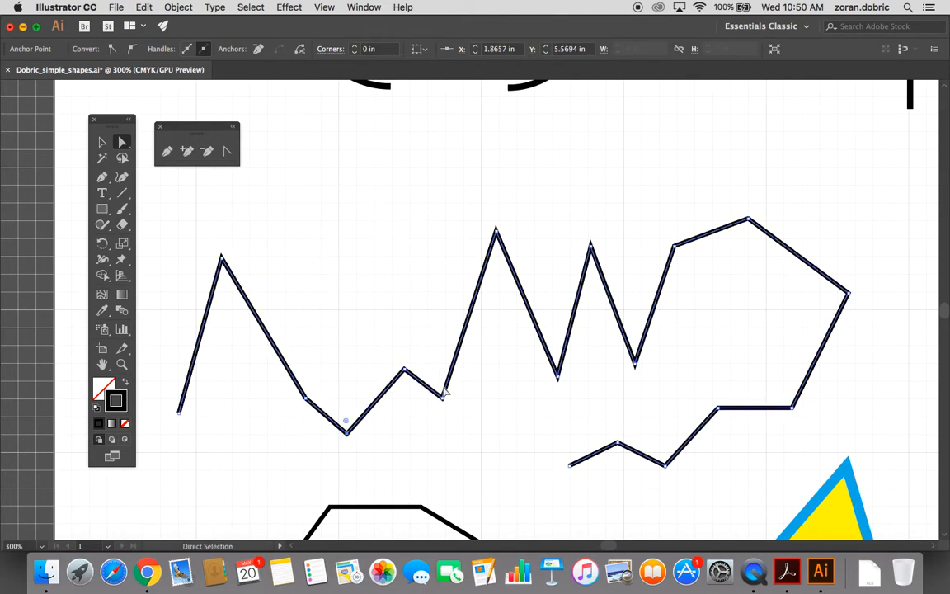
{"action": "left_click_drag", "start_coordinate": [444, 399], "coordinate": [426, 308]}
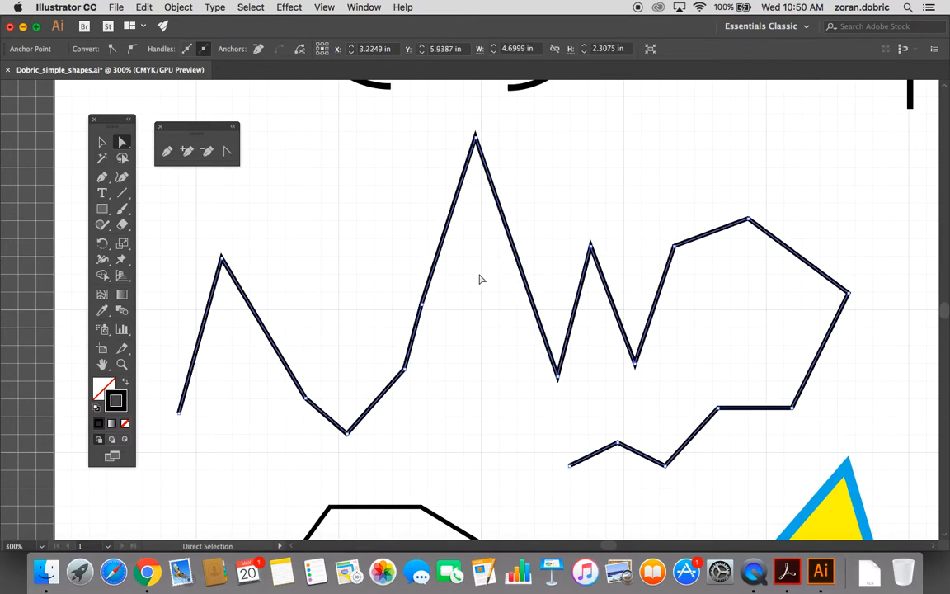
{"action": "left_click_drag", "start_coordinate": [590, 246], "coordinate": [585, 191]}
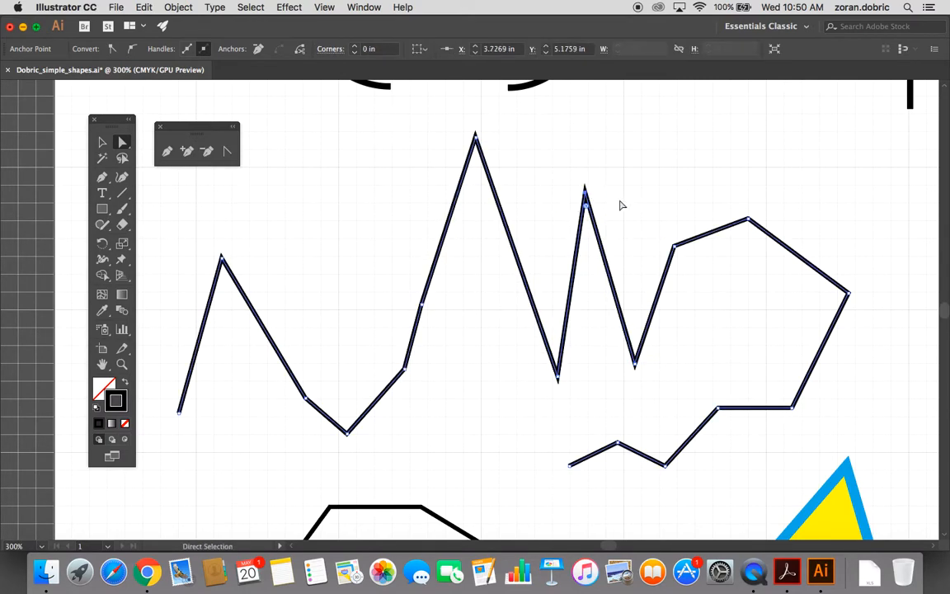
Step: Select the zigzag's two tallest peak points together with the Direct Selection tool, shift them left, and deselect the path
{"action": "left_click", "coordinate": [121, 144]}
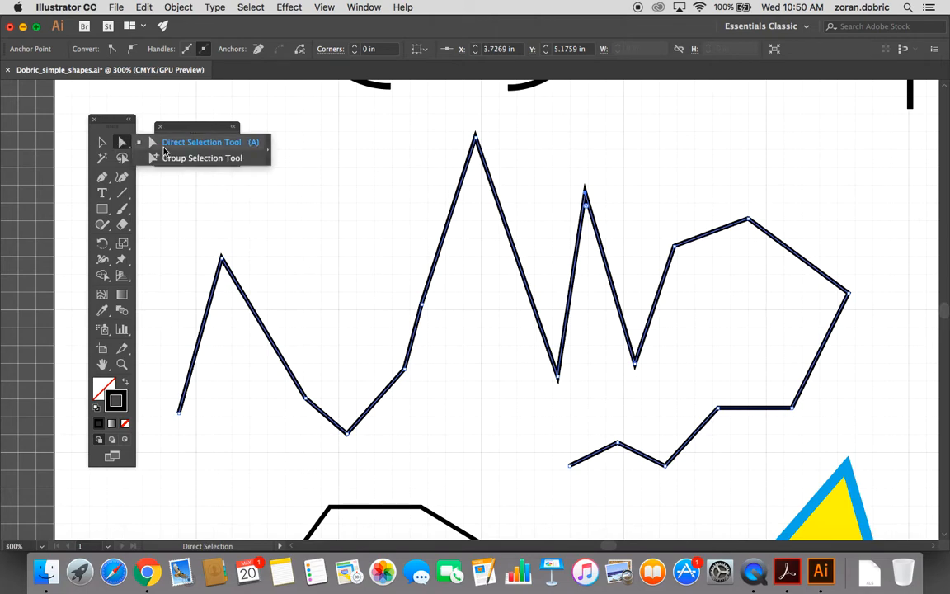
{"action": "left_click", "coordinate": [152, 142]}
{"action": "left_click_drag", "start_coordinate": [441, 131], "coordinate": [518, 204]}
{"action": "left_click_drag", "start_coordinate": [511, 192], "coordinate": [558, 191]}
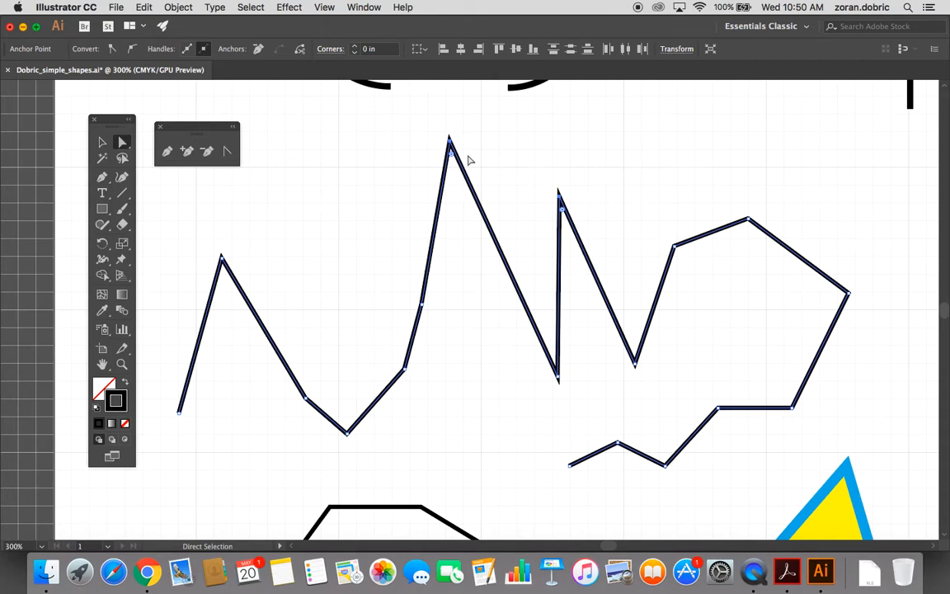
{"action": "left_click", "coordinate": [101, 144]}
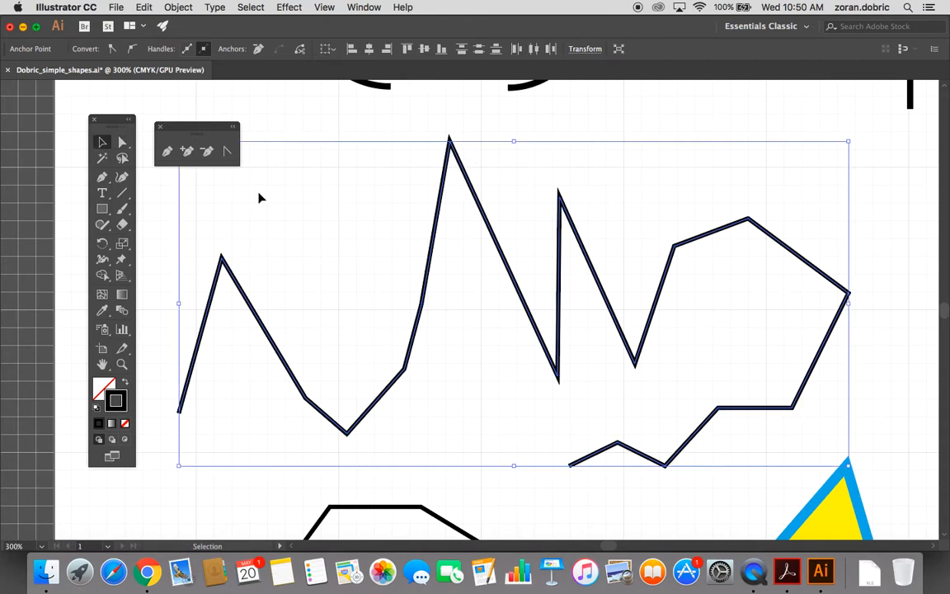
{"action": "left_click", "coordinate": [307, 202]}
Step: Reshape the zigzag's first dip with the Direct Selection tool, pulling its lowest point up into a peak and moving the next two points down
{"action": "scroll", "coordinate": [363, 206], "scroll_direction": "up", "scroll_amount": 3}
{"action": "scroll", "coordinate": [365, 244], "scroll_direction": "down", "scroll_amount": 8}
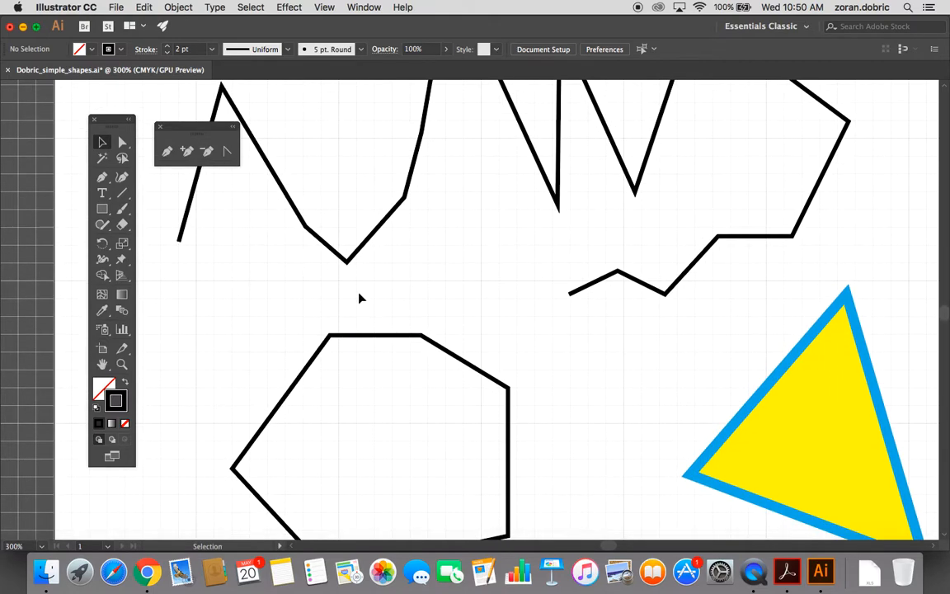
{"action": "scroll", "coordinate": [401, 278], "scroll_direction": "down", "scroll_amount": 3}
{"action": "scroll", "coordinate": [403, 267], "scroll_direction": "up", "scroll_amount": 5}
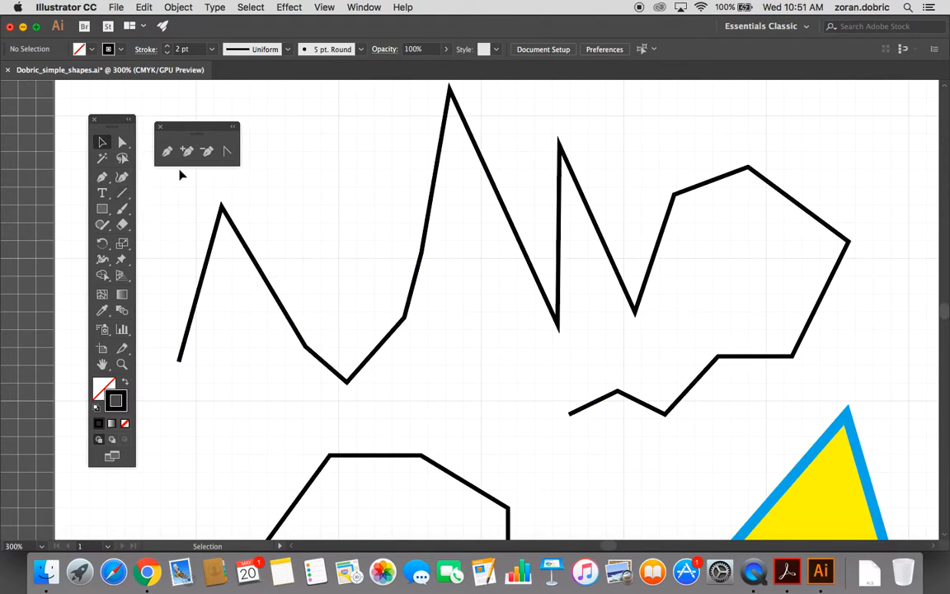
{"action": "left_click", "coordinate": [122, 143]}
{"action": "left_click", "coordinate": [211, 237]}
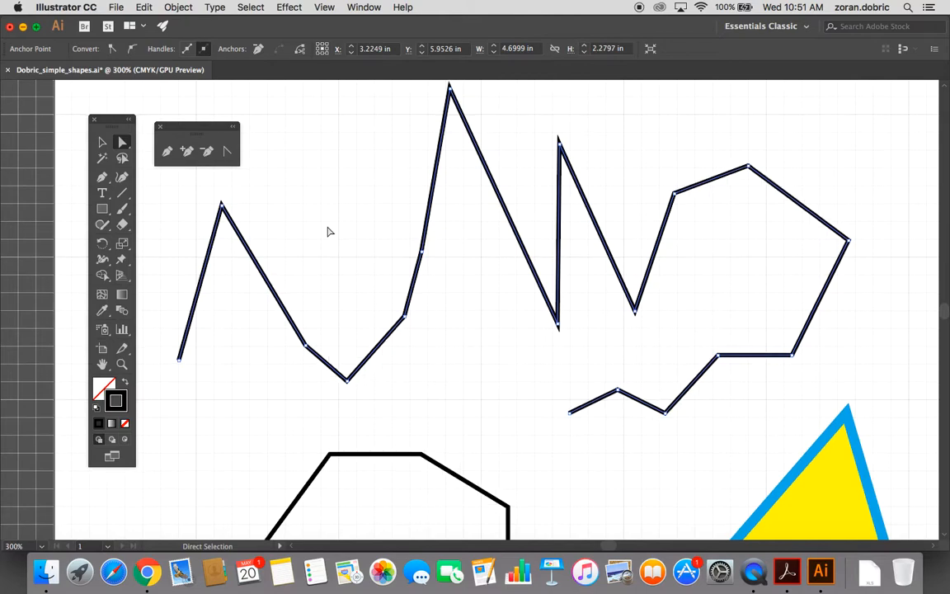
{"action": "scroll", "coordinate": [379, 238], "scroll_direction": "up", "scroll_amount": 1}
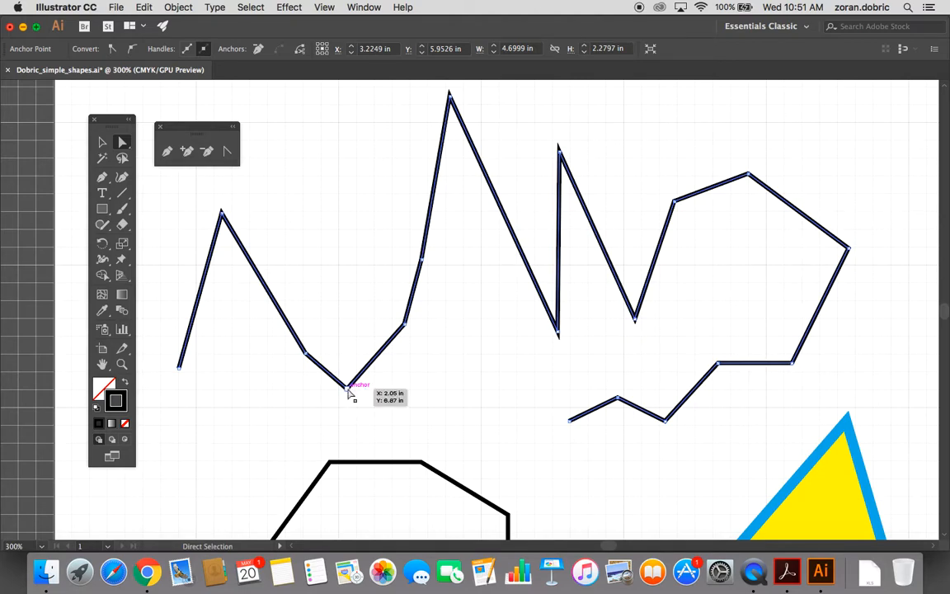
{"action": "left_click_drag", "start_coordinate": [347, 387], "coordinate": [332, 254]}
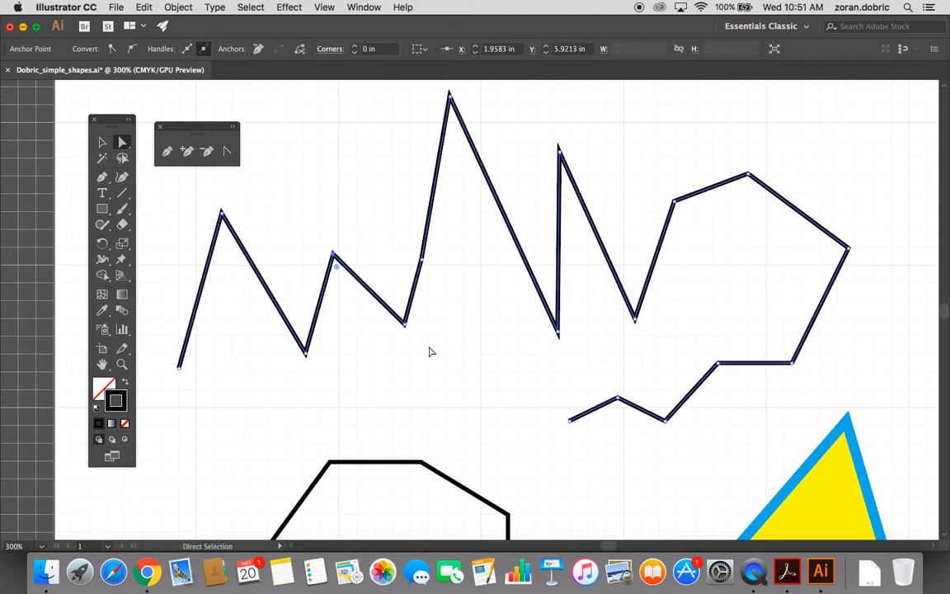
{"action": "left_click_drag", "start_coordinate": [406, 326], "coordinate": [399, 371]}
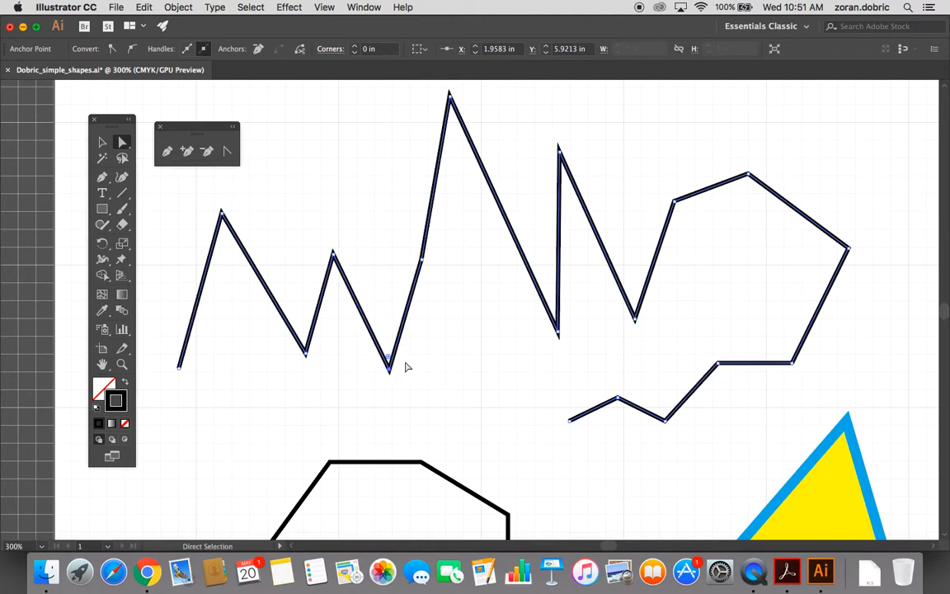
{"action": "left_click_drag", "start_coordinate": [425, 262], "coordinate": [439, 284]}
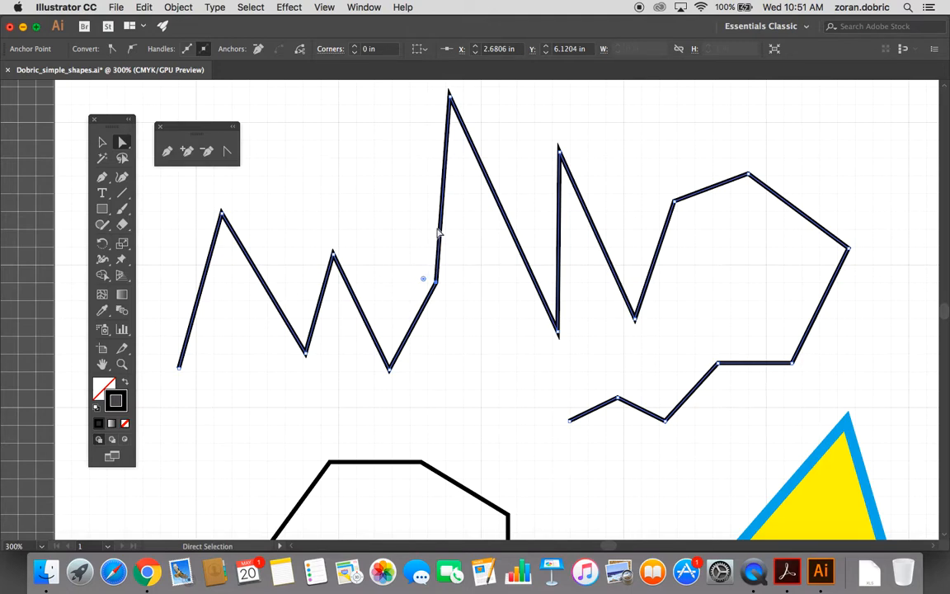
Step: Reduce the zigzag to one straight segment by deleting every anchor point between its two endpoints with the Delete Anchor Point tool
{"action": "left_click", "coordinate": [208, 153]}
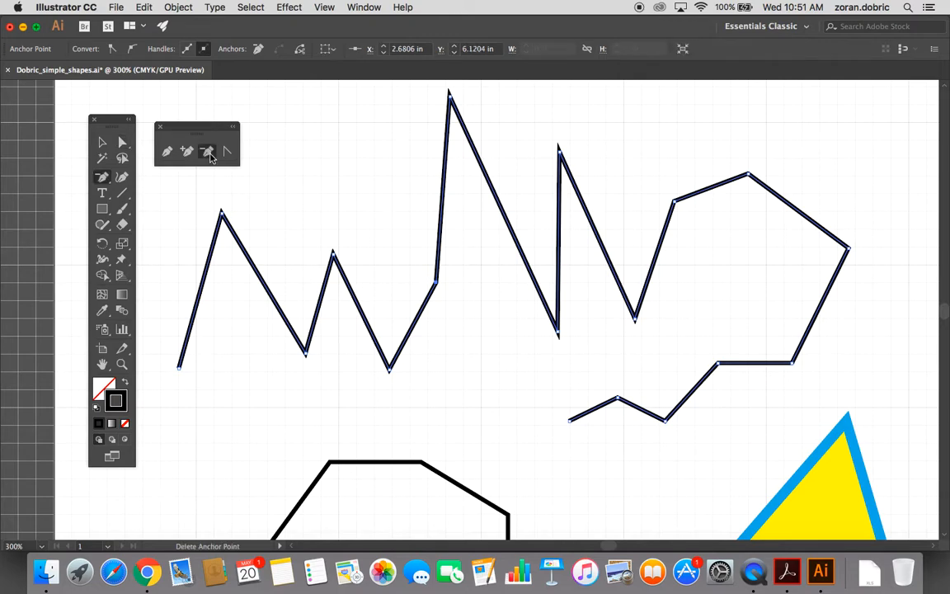
{"action": "left_click", "coordinate": [305, 355]}
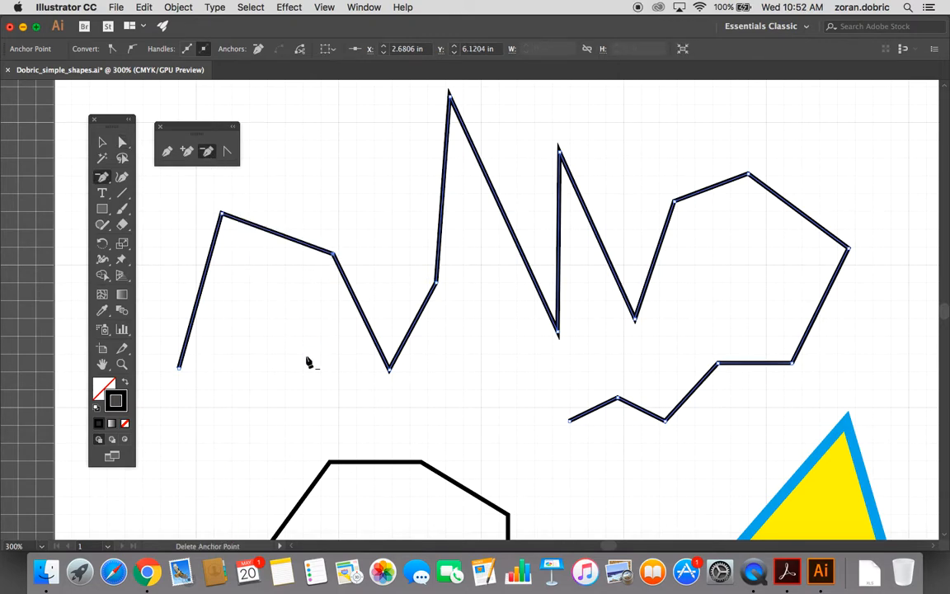
{"action": "left_click", "coordinate": [332, 251]}
{"action": "left_click", "coordinate": [389, 368]}
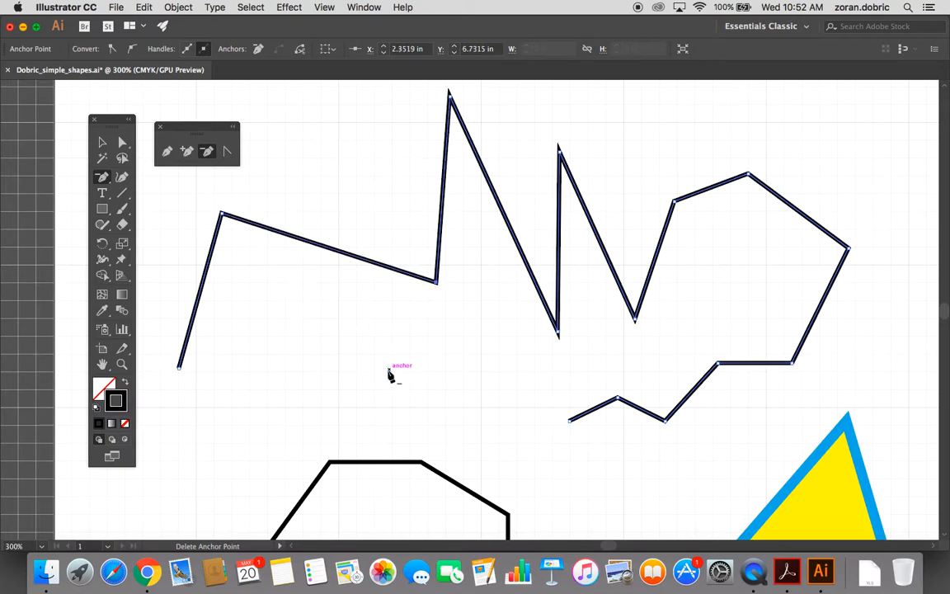
{"action": "left_click", "coordinate": [436, 284]}
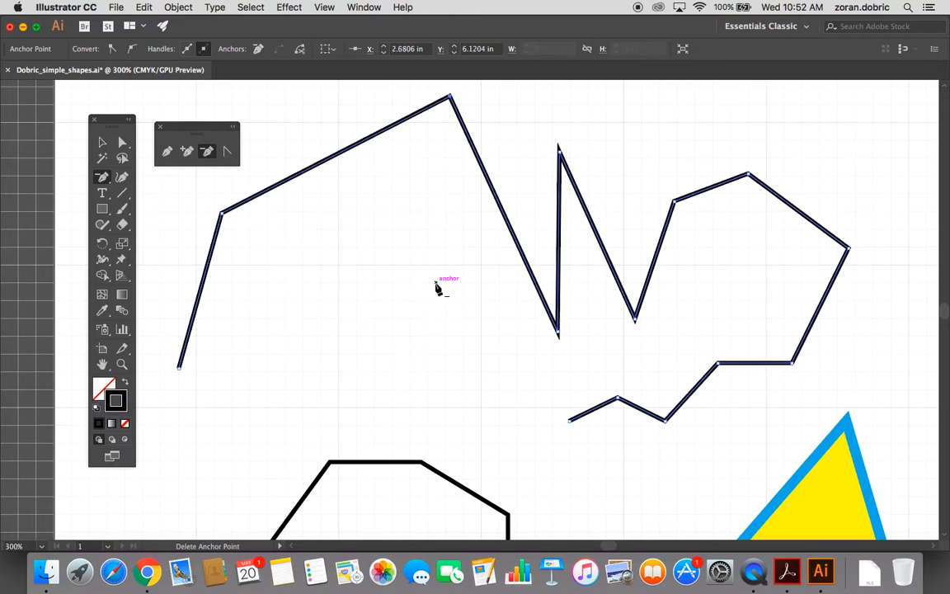
{"action": "left_click", "coordinate": [450, 97]}
{"action": "left_click", "coordinate": [559, 331]}
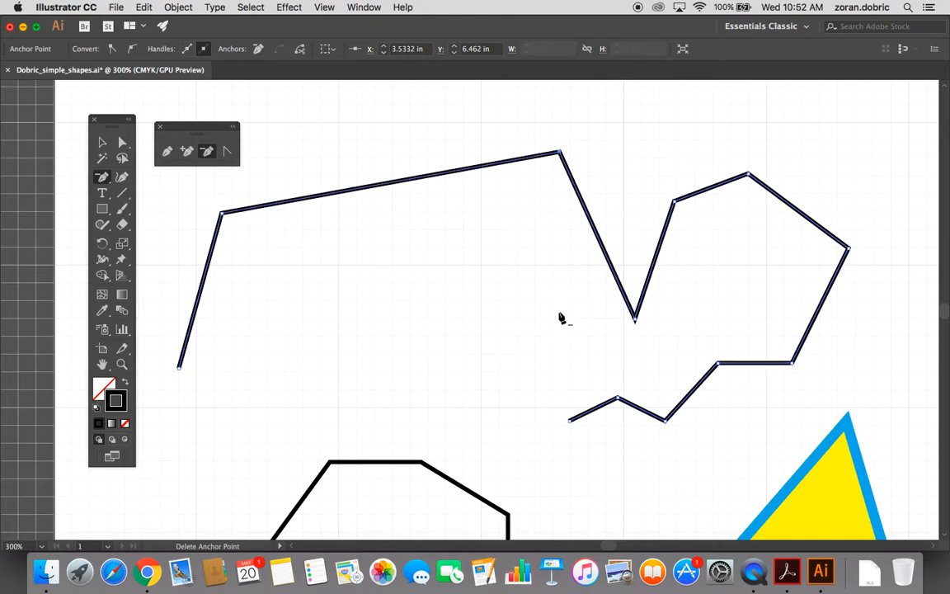
{"action": "left_click", "coordinate": [560, 152]}
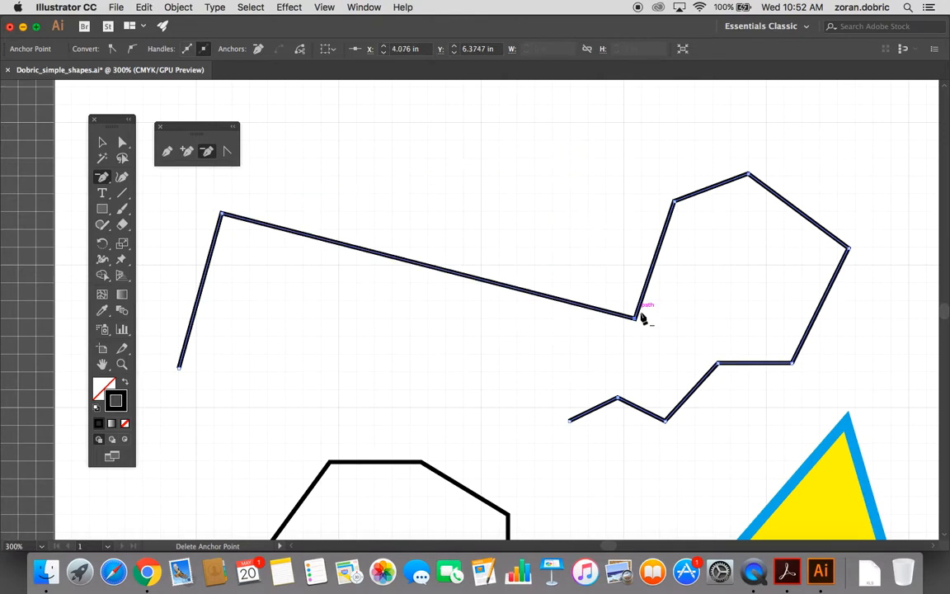
{"action": "left_click", "coordinate": [635, 319]}
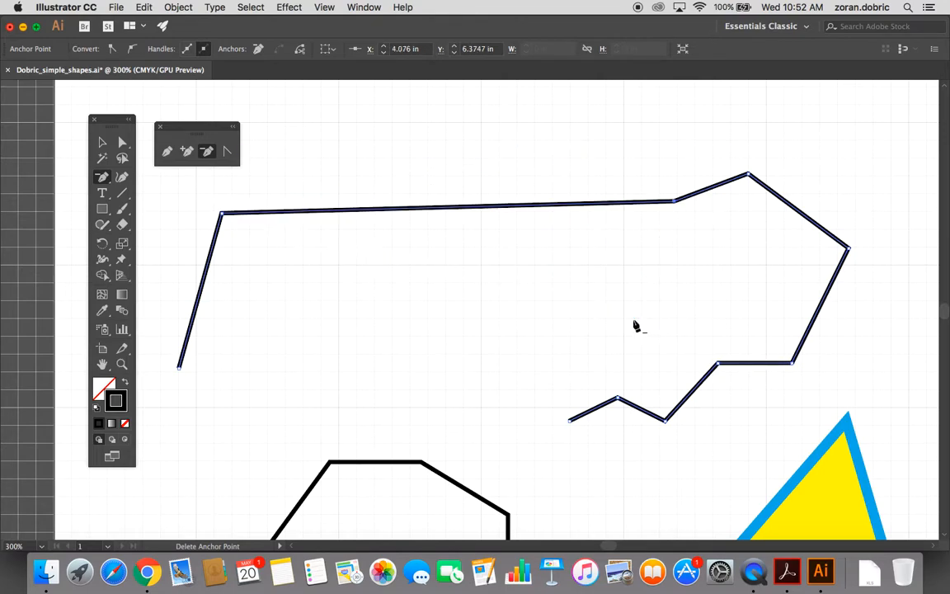
{"action": "left_click", "coordinate": [674, 201]}
{"action": "left_click", "coordinate": [748, 175]}
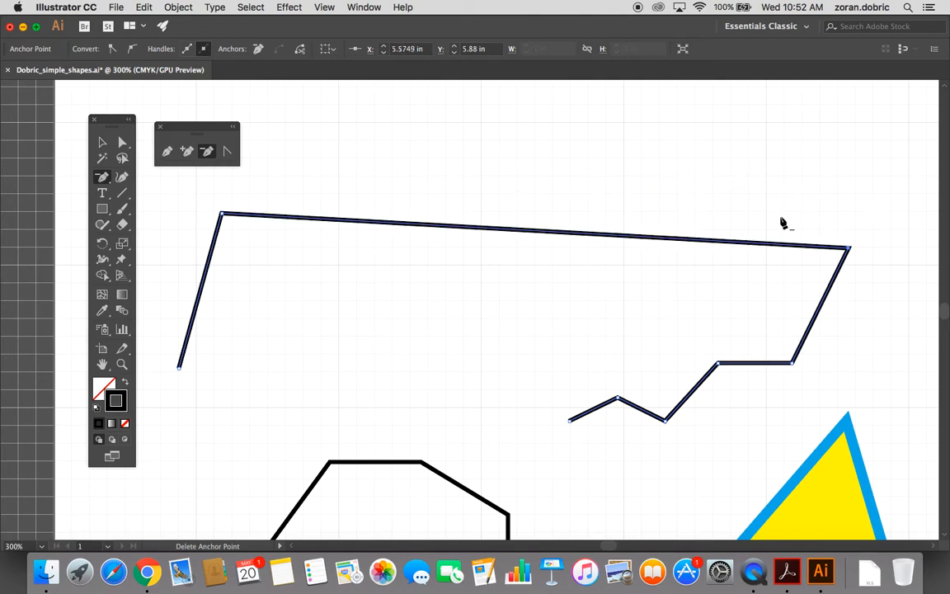
{"action": "left_click", "coordinate": [848, 249]}
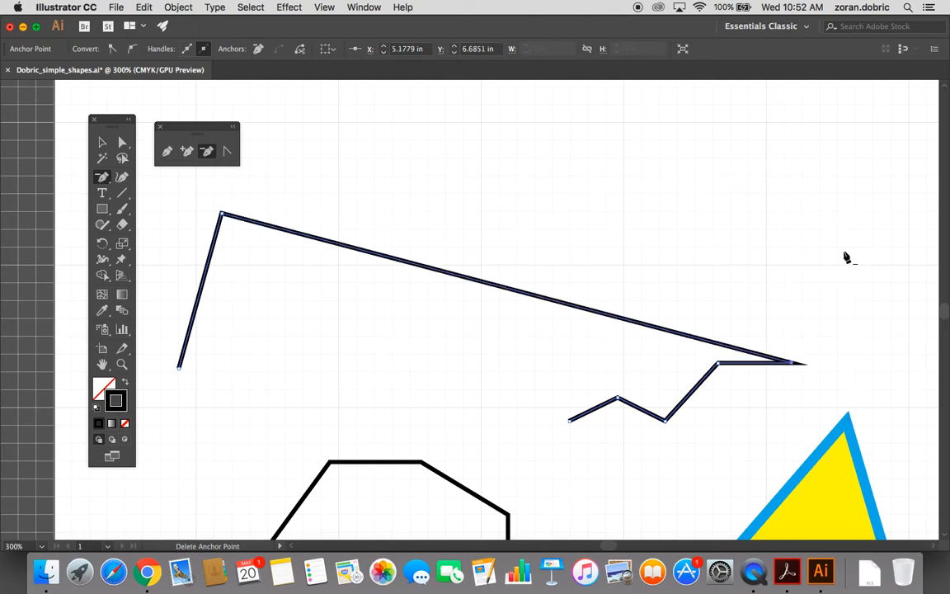
{"action": "left_click", "coordinate": [805, 363]}
{"action": "left_click", "coordinate": [717, 363]}
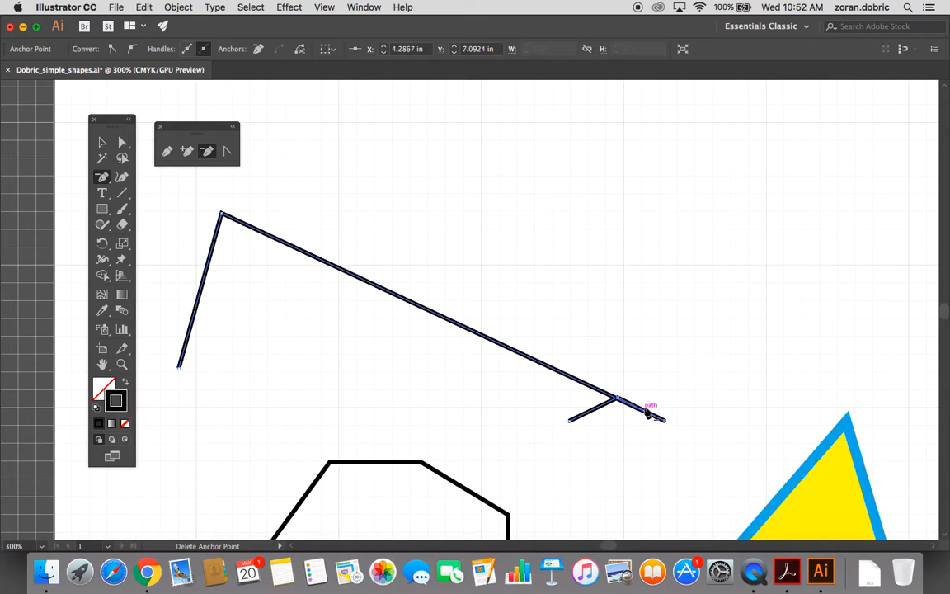
{"action": "left_click", "coordinate": [664, 421]}
{"action": "left_click", "coordinate": [617, 399]}
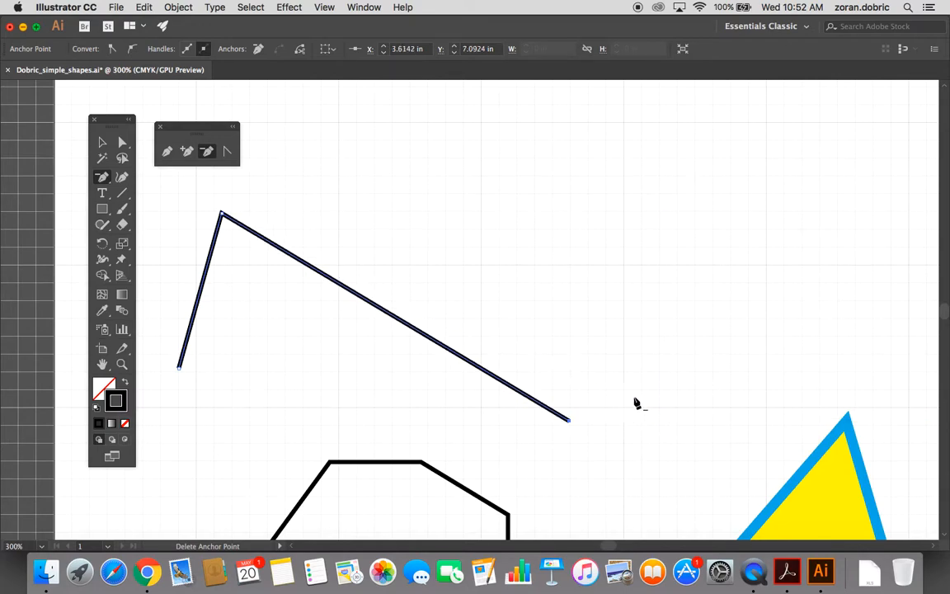
{"action": "left_click", "coordinate": [221, 214]}
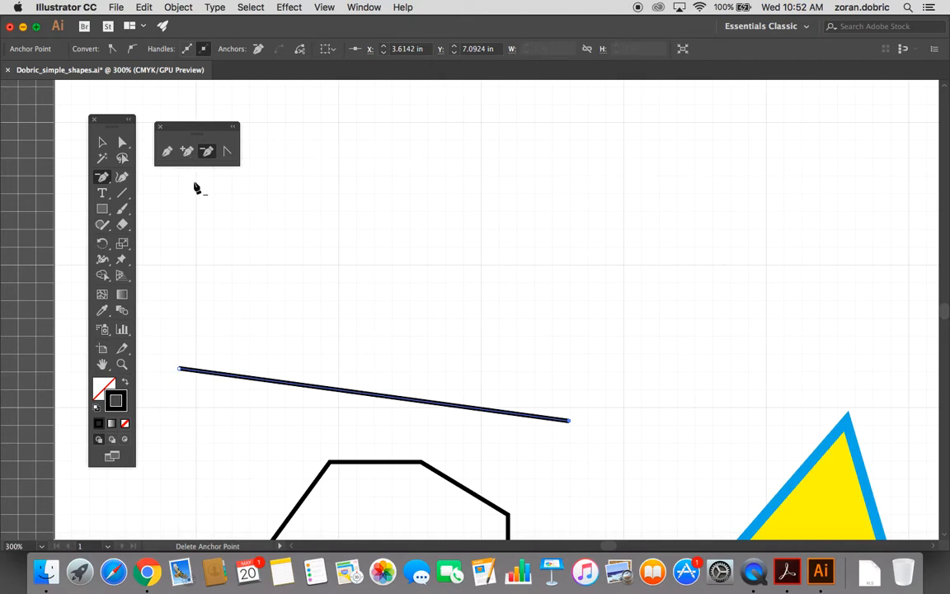
Step: Add six roughly evenly spaced anchor points along the straight segment with the Add Anchor Point tool
{"action": "left_click", "coordinate": [187, 154]}
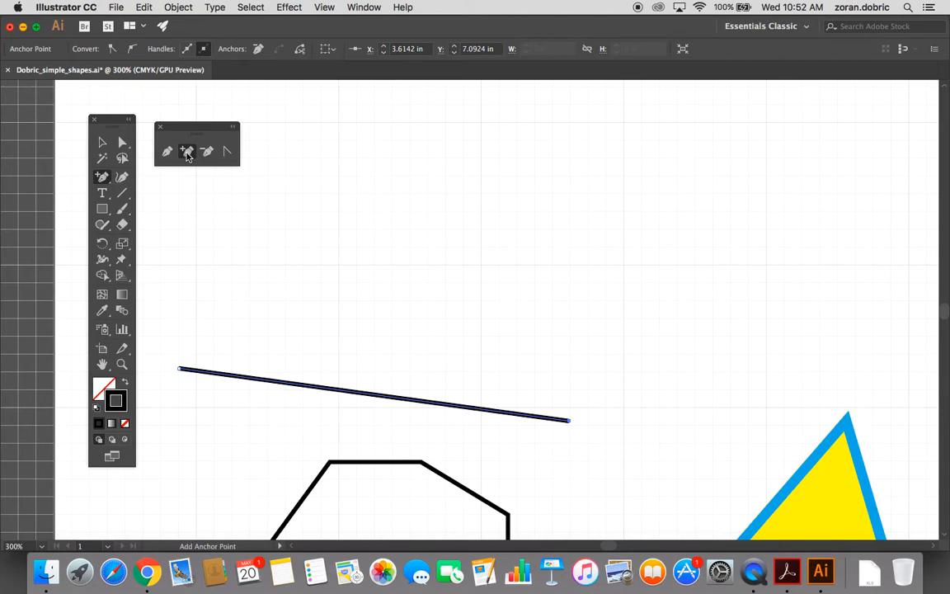
{"action": "left_click", "coordinate": [188, 152]}
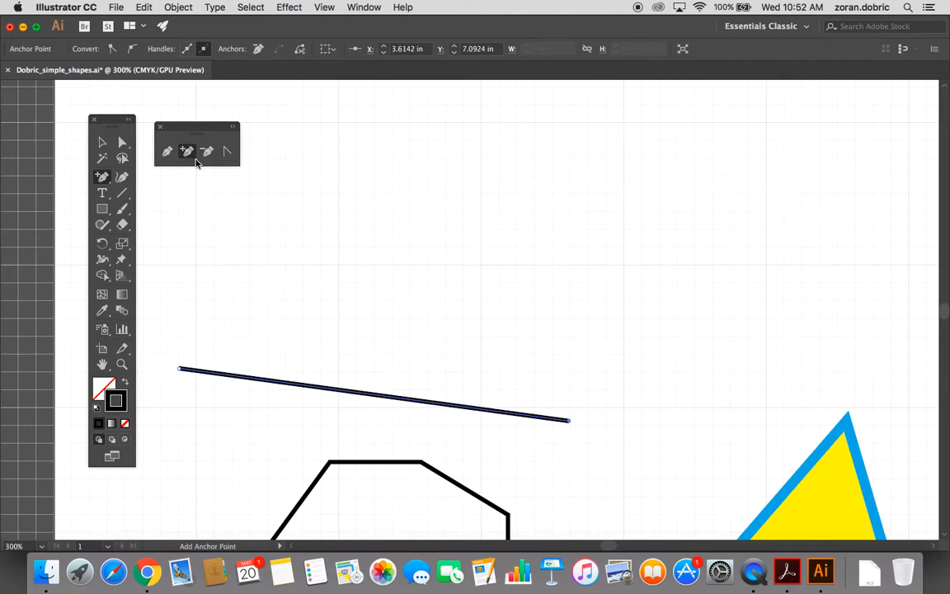
{"action": "left_click", "coordinate": [251, 379]}
{"action": "left_click", "coordinate": [307, 385]}
{"action": "left_click", "coordinate": [364, 394]}
{"action": "left_click", "coordinate": [420, 401]}
{"action": "left_click", "coordinate": [470, 408]}
{"action": "left_click", "coordinate": [524, 415]}
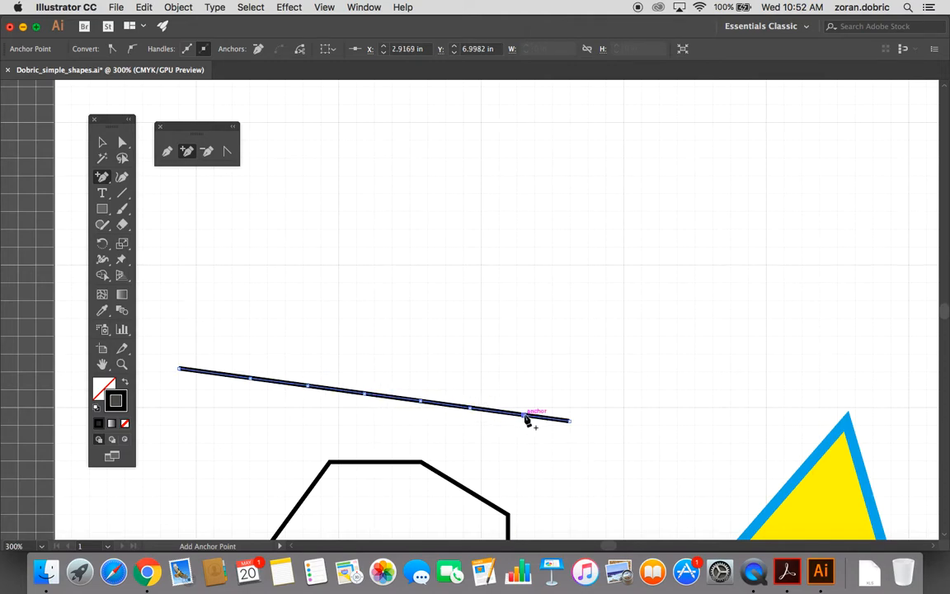
Step: Form a zigzag with three peaks by moving the six added points alternately up and down with the Direct Selection tool, and raise the right endpoint
{"action": "left_click", "coordinate": [122, 143]}
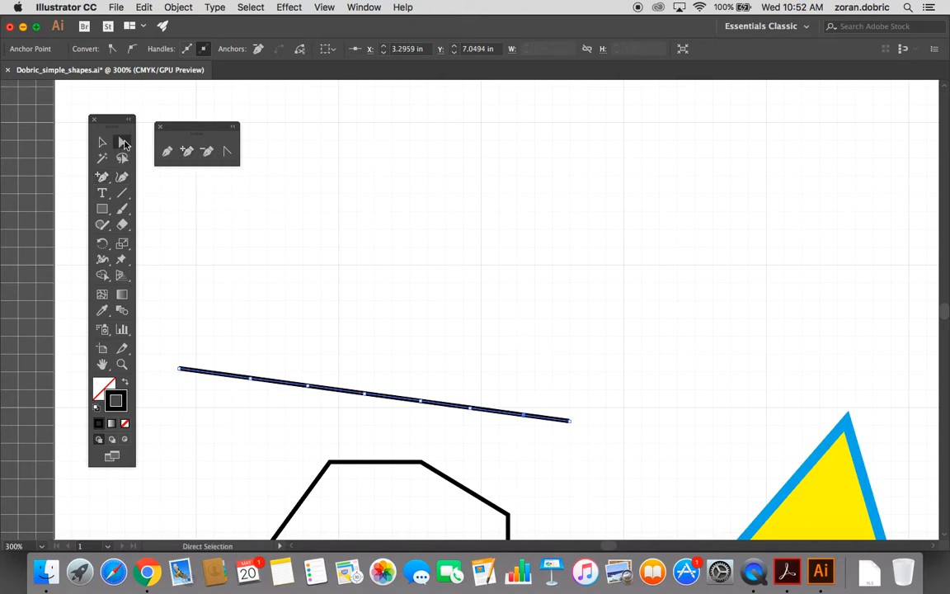
{"action": "left_click_drag", "start_coordinate": [250, 378], "coordinate": [244, 310]}
{"action": "left_click_drag", "start_coordinate": [310, 388], "coordinate": [288, 417]}
{"action": "left_click_drag", "start_coordinate": [364, 394], "coordinate": [352, 324]}
{"action": "left_click_drag", "start_coordinate": [421, 404], "coordinate": [395, 426]}
{"action": "left_click_drag", "start_coordinate": [468, 407], "coordinate": [449, 329]}
{"action": "left_click_drag", "start_coordinate": [524, 414], "coordinate": [491, 433]}
{"action": "left_click_drag", "start_coordinate": [567, 423], "coordinate": [569, 343]}
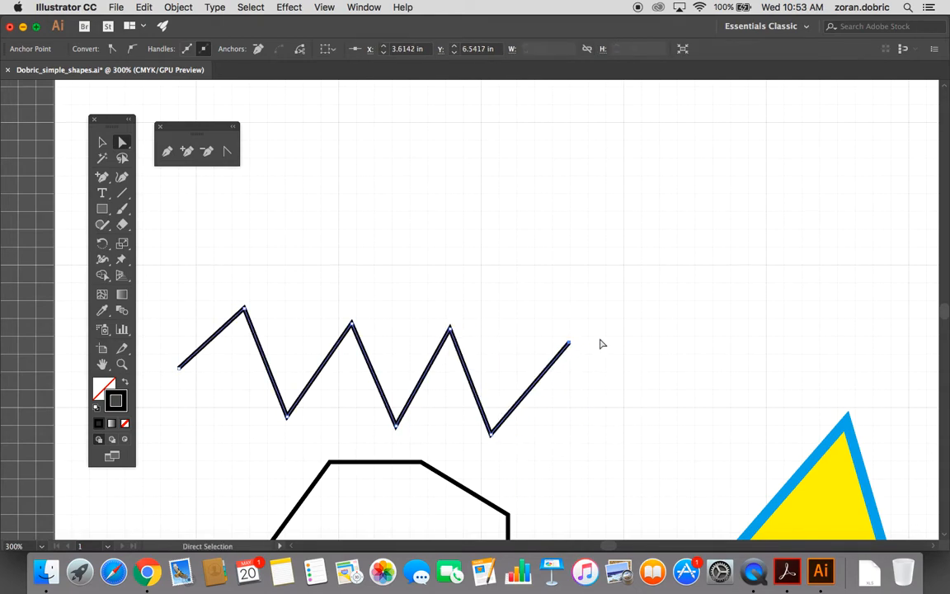
Step: Delete the six intermediate points of the three-peak zigzag one by one with the Delete Anchor Point tool
{"action": "left_click", "coordinate": [206, 152]}
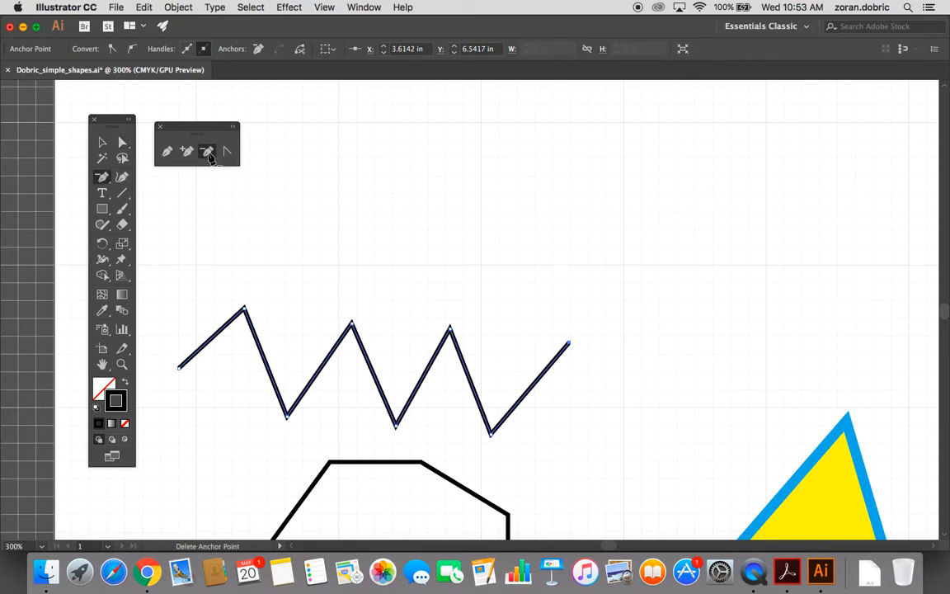
{"action": "left_click", "coordinate": [244, 309]}
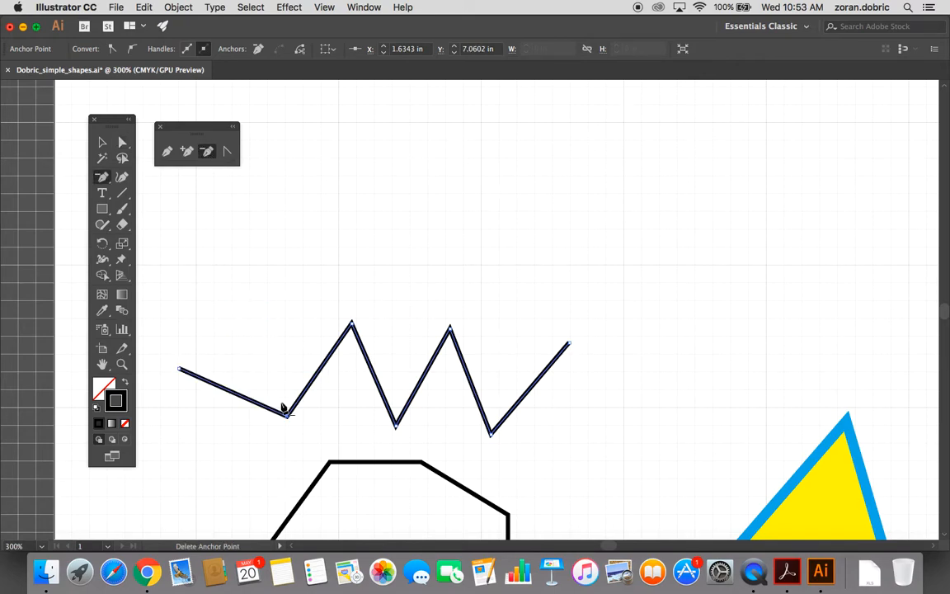
{"action": "left_click", "coordinate": [287, 417]}
{"action": "left_click", "coordinate": [353, 323]}
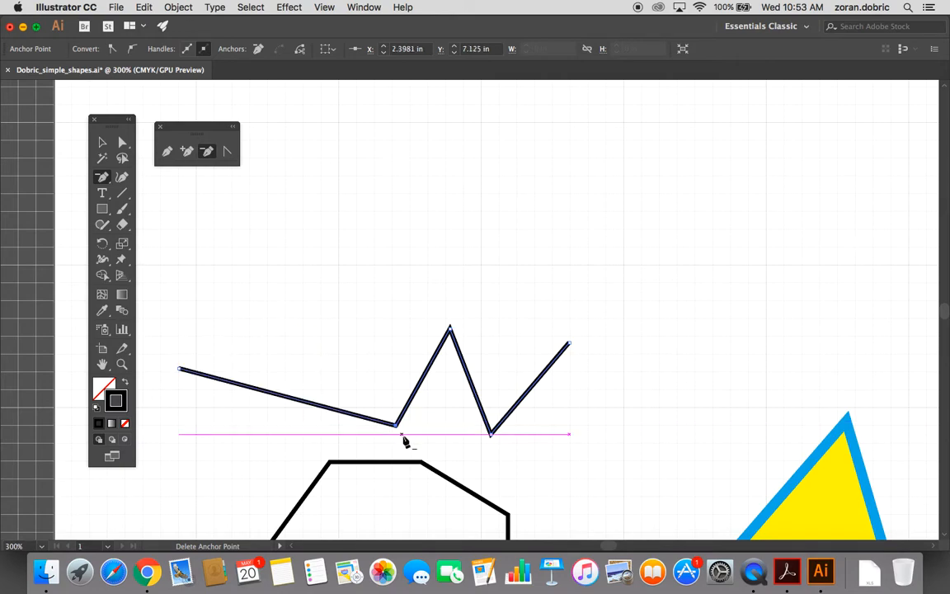
{"action": "left_click", "coordinate": [397, 426]}
{"action": "left_click", "coordinate": [450, 329]}
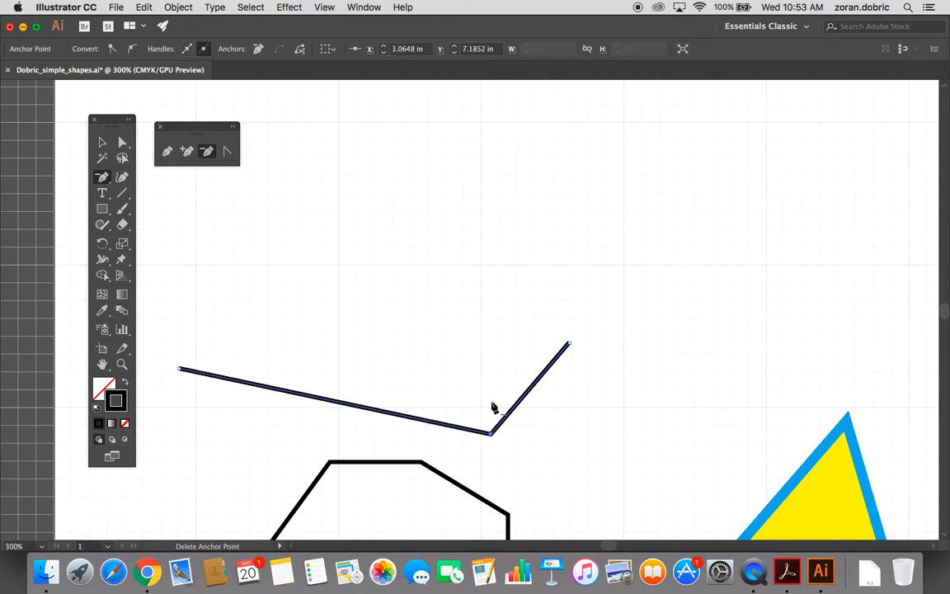
{"action": "left_click", "coordinate": [492, 432]}
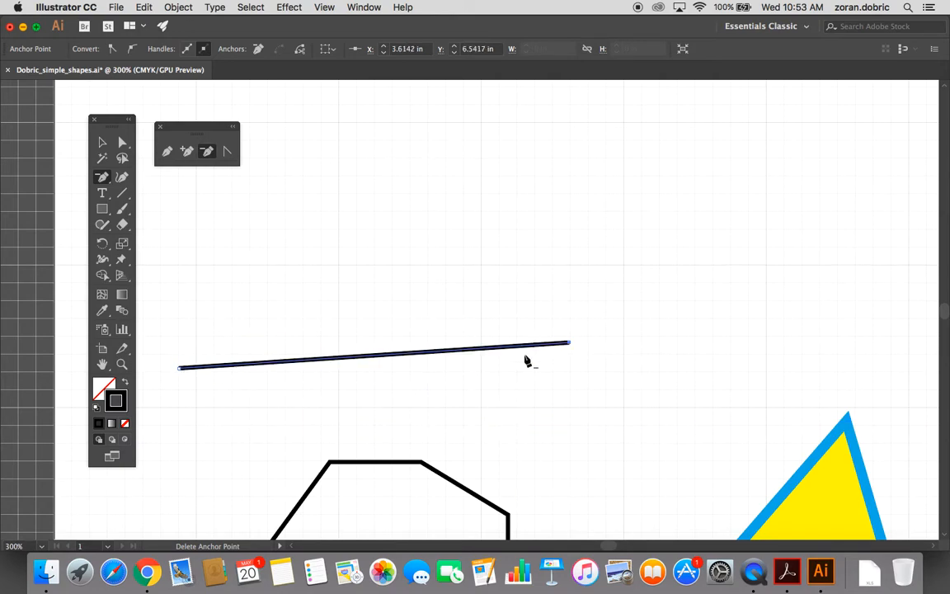
Step: Add four anchor points spread along the straight line between its endpoints with the Add Anchor Point tool
{"action": "left_click", "coordinate": [187, 152]}
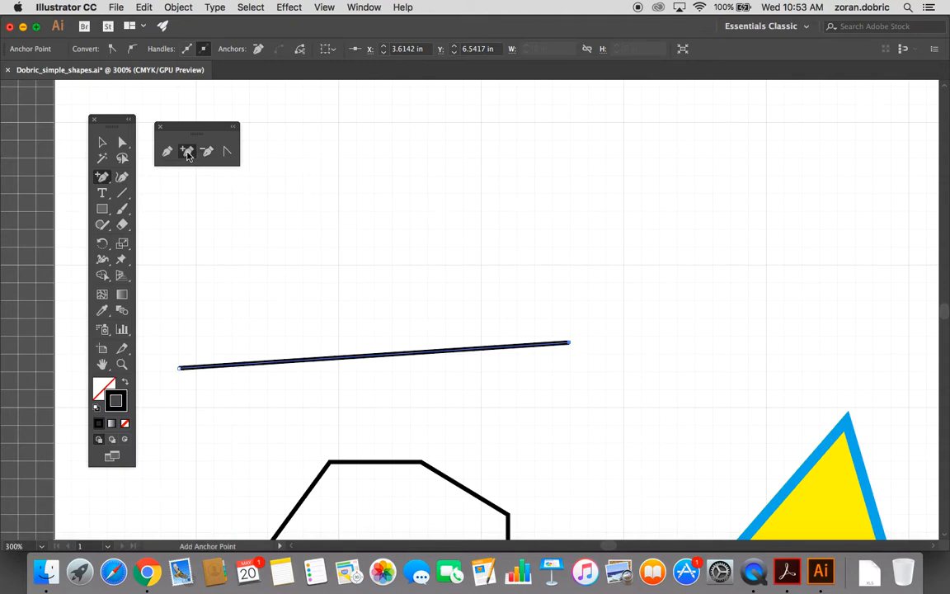
{"action": "left_click", "coordinate": [238, 371]}
{"action": "left_click", "coordinate": [564, 309]}
{"action": "left_click", "coordinate": [255, 364]}
{"action": "left_click", "coordinate": [349, 357]}
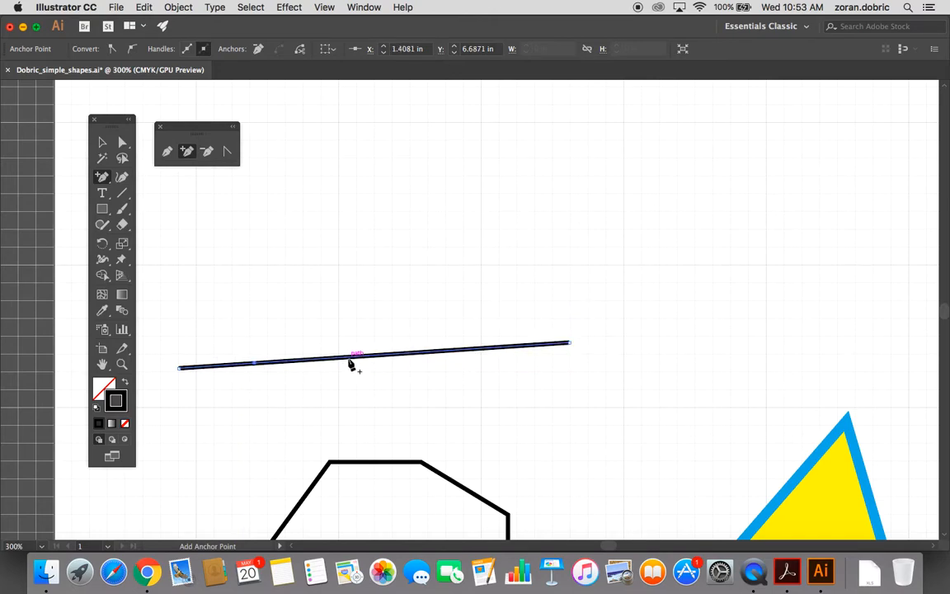
{"action": "left_click", "coordinate": [425, 352]}
{"action": "left_click", "coordinate": [494, 347]}
Step: Shape the line into a two-peak zigzag by moving its four added points alternately up and down, raise the right endpoint, and deselect the path
{"action": "left_click", "coordinate": [122, 142]}
{"action": "left_click_drag", "start_coordinate": [254, 363], "coordinate": [237, 294]}
{"action": "left_click_drag", "start_coordinate": [348, 362], "coordinate": [313, 380]}
{"action": "left_click_drag", "start_coordinate": [425, 353], "coordinate": [395, 283]}
{"action": "left_click_drag", "start_coordinate": [494, 347], "coordinate": [468, 389]}
{"action": "left_click_drag", "start_coordinate": [568, 343], "coordinate": [551, 288]}
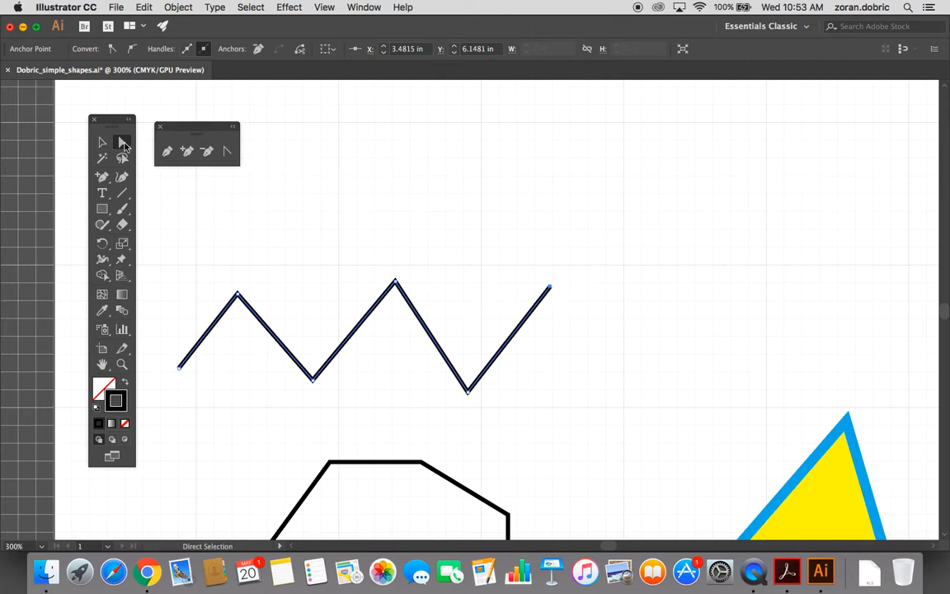
{"action": "left_click", "coordinate": [568, 329]}
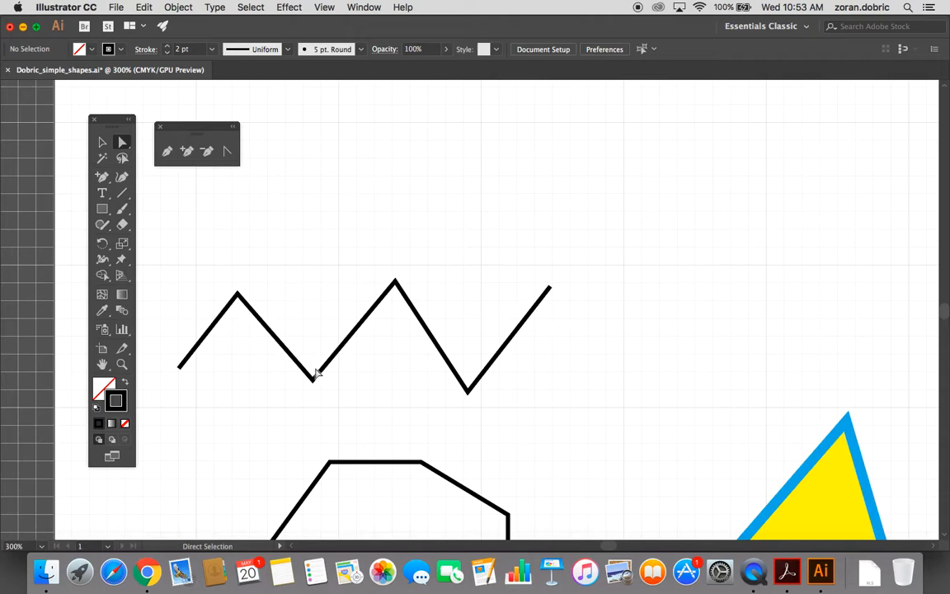
Step: Move the second peak of the zigzag slightly up and to the left with the Direct Selection tool, and deselect the path
{"action": "left_click", "coordinate": [290, 355]}
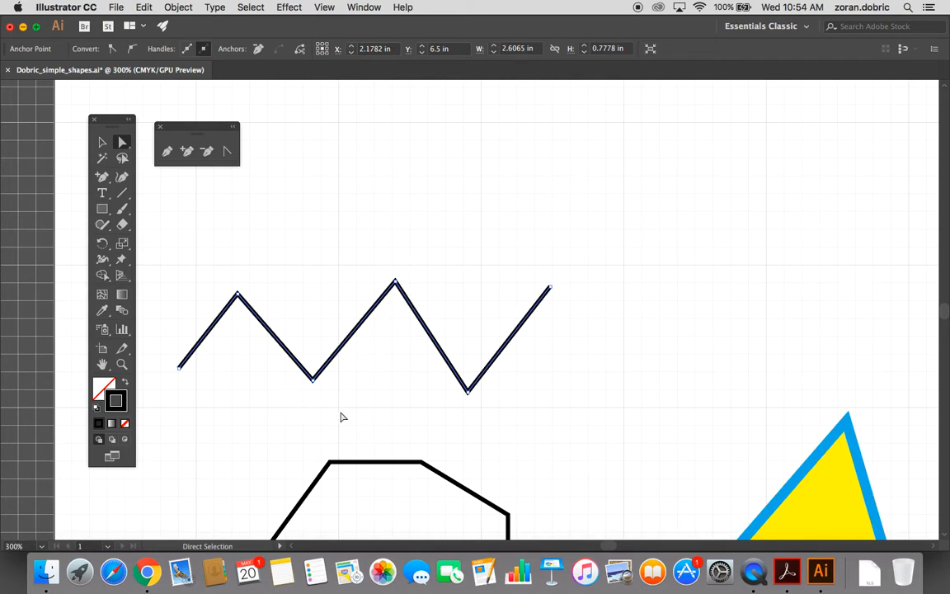
{"action": "left_click", "coordinate": [396, 284]}
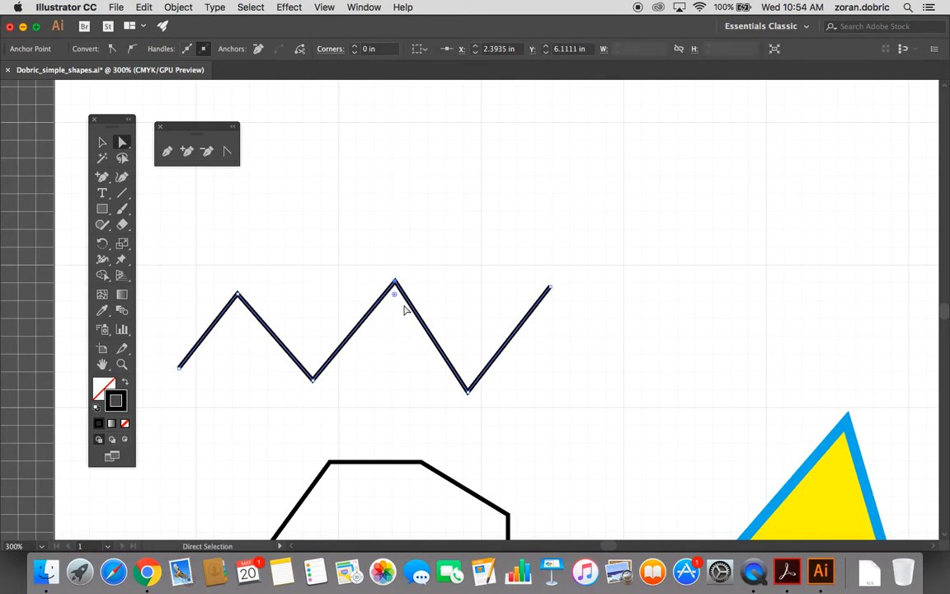
{"action": "left_click_drag", "start_coordinate": [396, 284], "coordinate": [381, 265]}
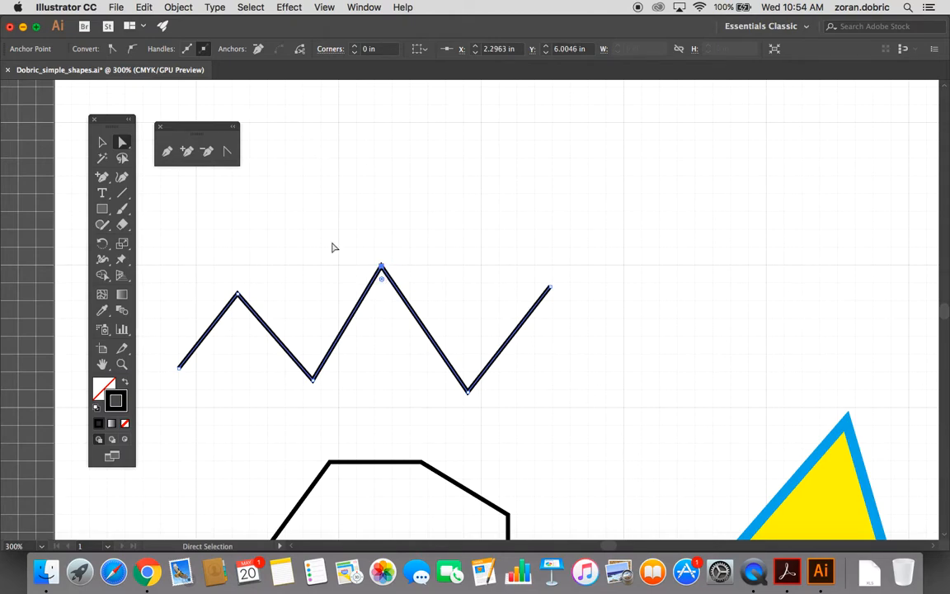
{"action": "left_click", "coordinate": [300, 275]}
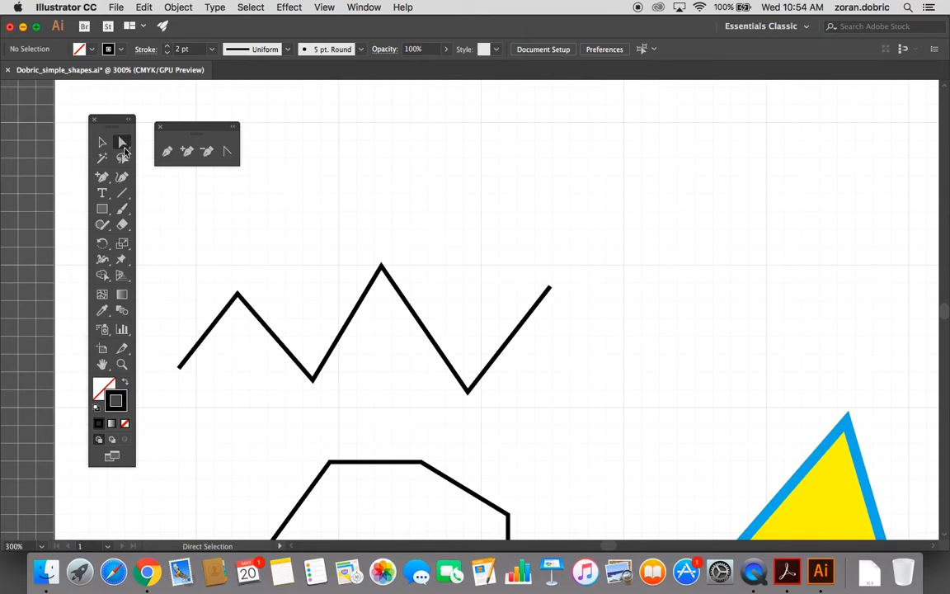
Step: Delete both peaks and the valley between them from the zigzag with the Delete Anchor Point tool
{"action": "left_click", "coordinate": [212, 329]}
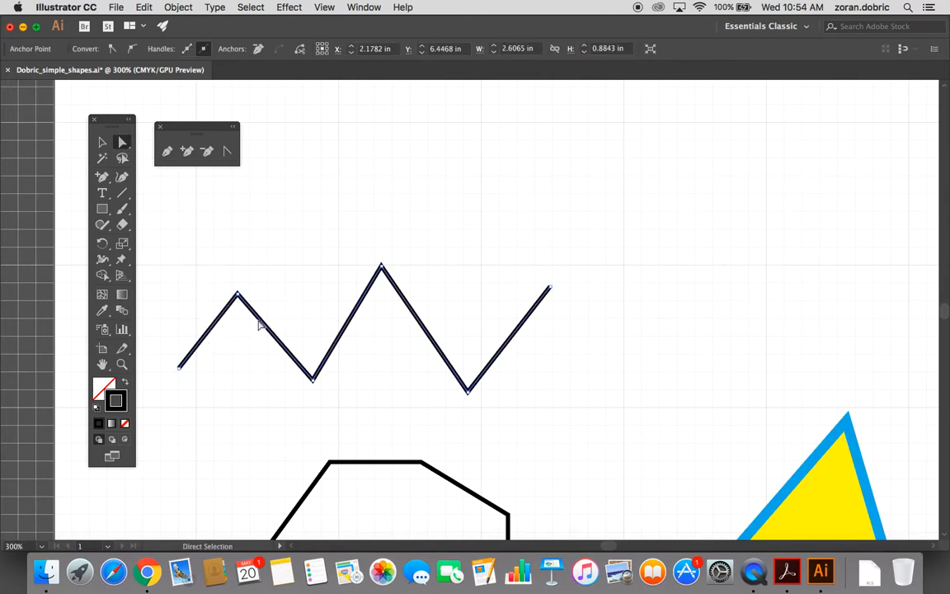
{"action": "left_click", "coordinate": [206, 152]}
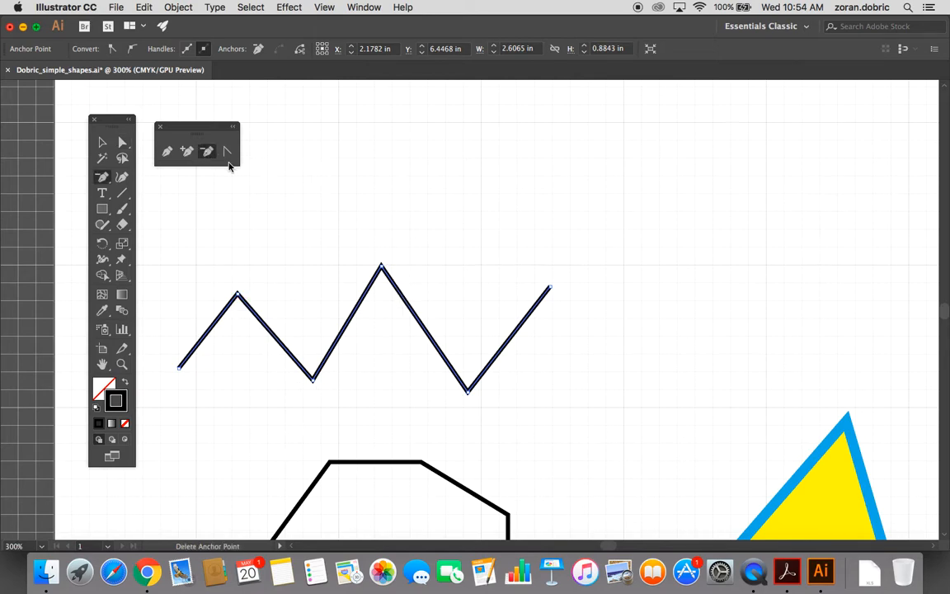
{"action": "left_click", "coordinate": [381, 265]}
{"action": "left_click", "coordinate": [314, 380]}
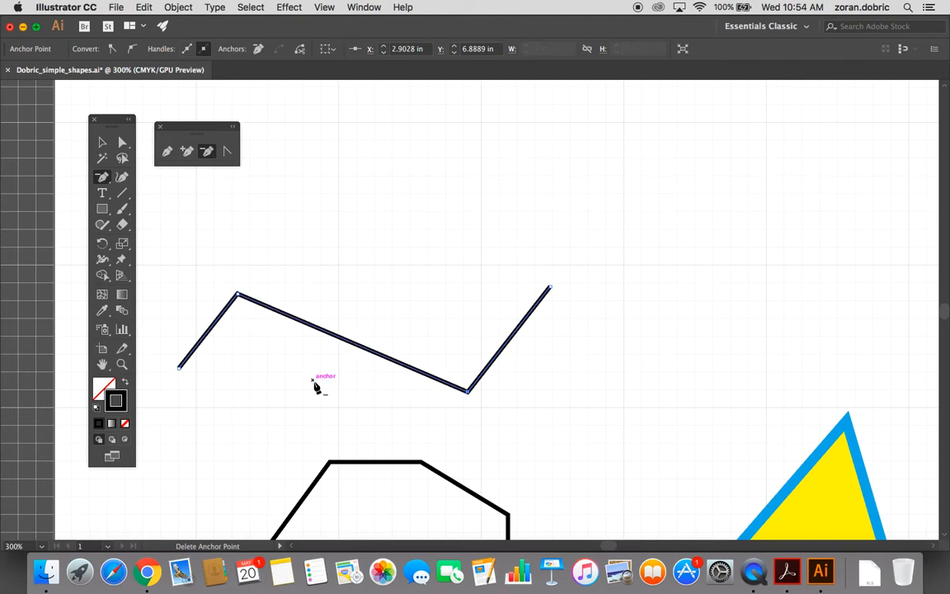
{"action": "left_click", "coordinate": [238, 294]}
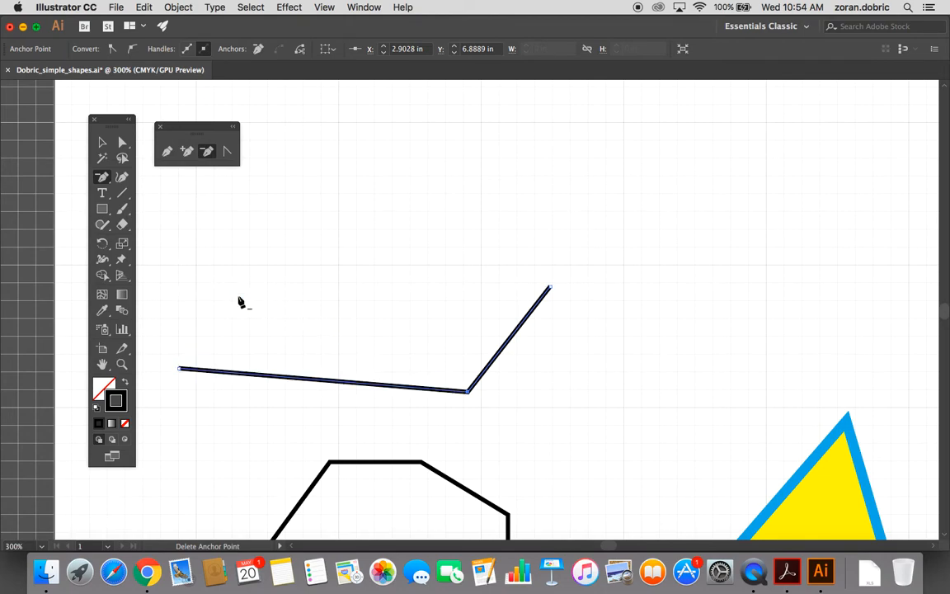
Step: Add three anchor points spread along the path's long, nearly horizontal segment and one midway on its rising segment
{"action": "left_click", "coordinate": [187, 152]}
{"action": "left_click", "coordinate": [317, 380]}
{"action": "left_click", "coordinate": [380, 385]}
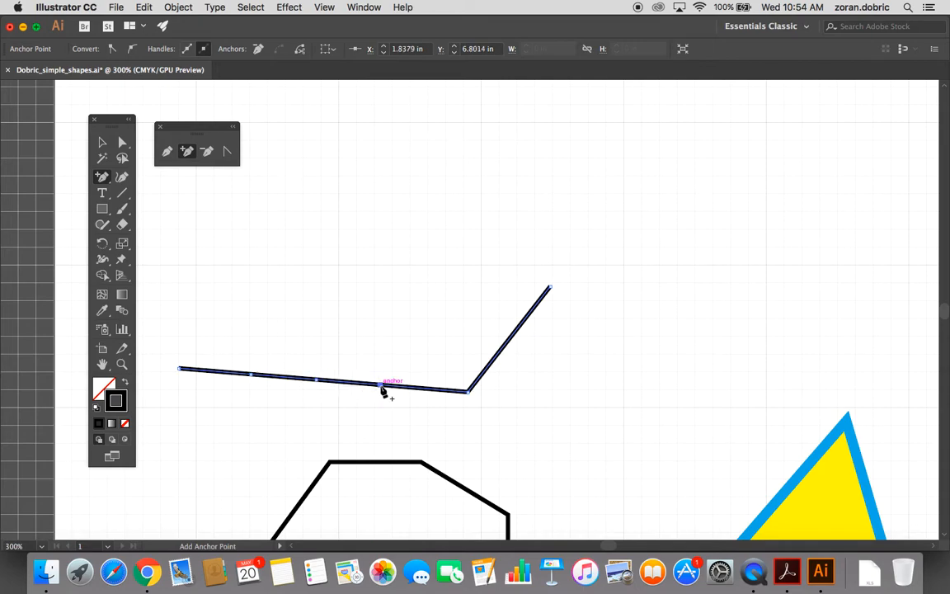
{"action": "left_click", "coordinate": [508, 339]}
Step: Form a two-peak zigzag by moving the long segment's three added points alternately up and down with the Direct Selection tool, and deselect it
{"action": "left_click", "coordinate": [119, 145]}
{"action": "left_click", "coordinate": [259, 312]}
{"action": "left_click_drag", "start_coordinate": [251, 375], "coordinate": [257, 324]}
{"action": "left_click_drag", "start_coordinate": [317, 380], "coordinate": [299, 399]}
{"action": "left_click_drag", "start_coordinate": [379, 385], "coordinate": [364, 313]}
{"action": "left_click", "coordinate": [441, 270]}
{"action": "scroll", "coordinate": [434, 278], "scroll_direction": "up", "scroll_amount": 5}
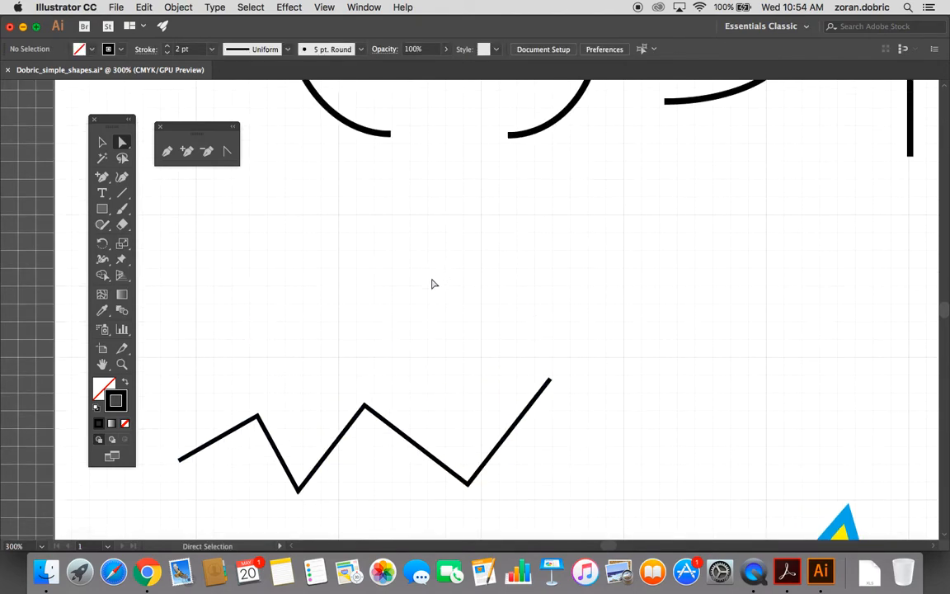
{"action": "scroll", "coordinate": [404, 305], "scroll_direction": "down", "scroll_amount": 8}
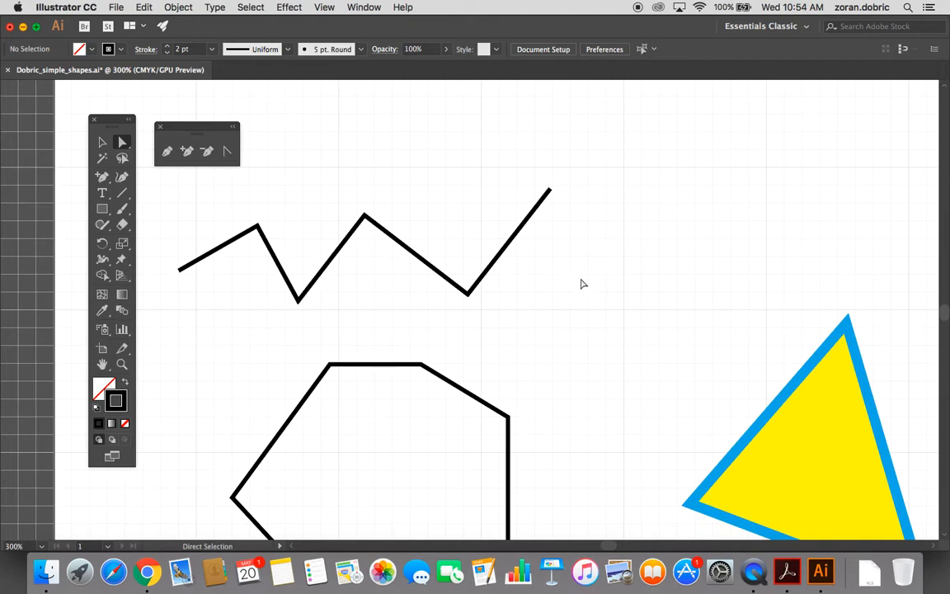
{"action": "scroll", "coordinate": [566, 287], "scroll_direction": "down", "scroll_amount": 3}
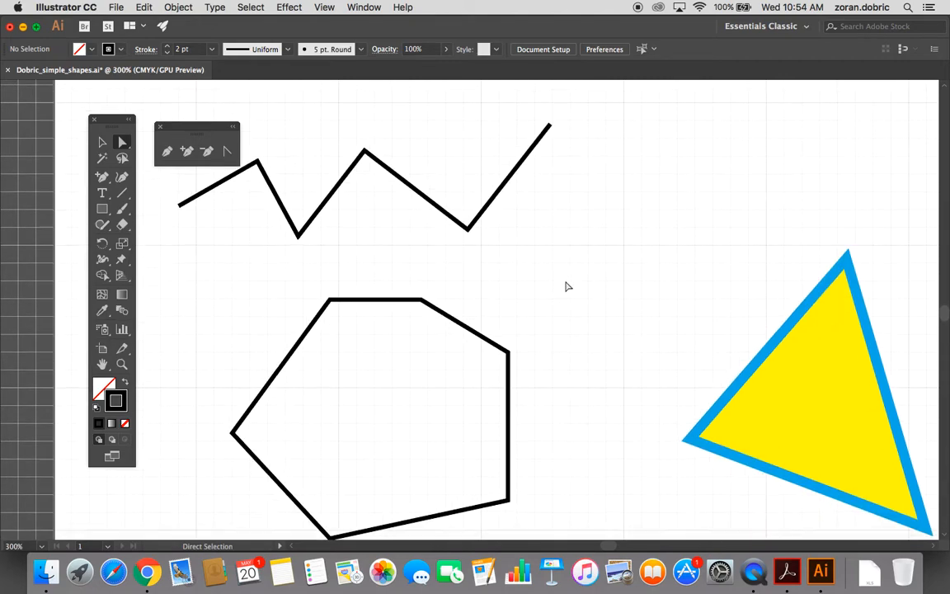
{"action": "scroll", "coordinate": [567, 283], "scroll_direction": "up", "scroll_amount": 1}
{"action": "scroll", "coordinate": [568, 282], "scroll_direction": "down", "scroll_amount": 1}
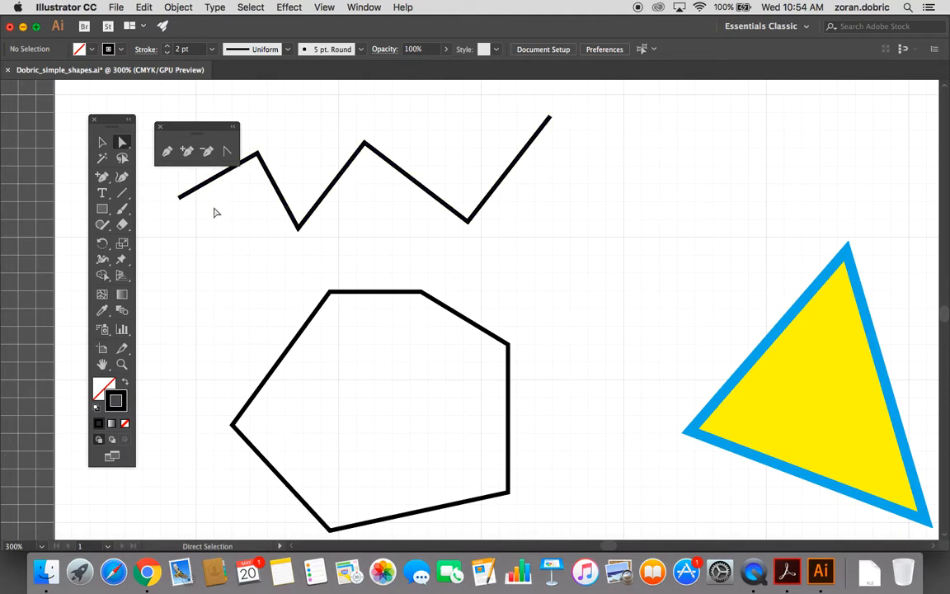
{"action": "scroll", "coordinate": [305, 316], "scroll_direction": "down", "scroll_amount": 1}
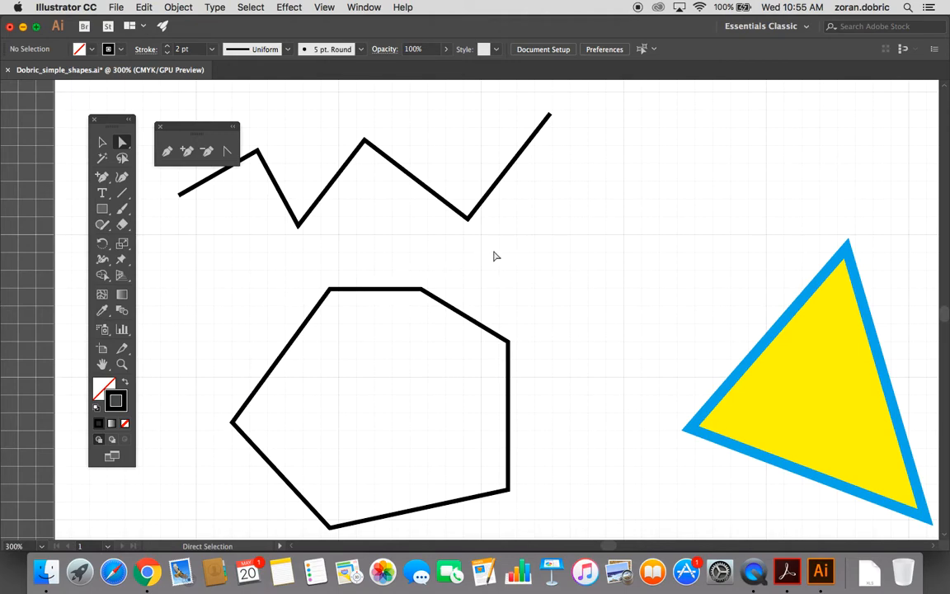
{"action": "scroll", "coordinate": [487, 260], "scroll_direction": "down", "scroll_amount": 3}
{"action": "scroll", "coordinate": [459, 243], "scroll_direction": "up", "scroll_amount": 6}
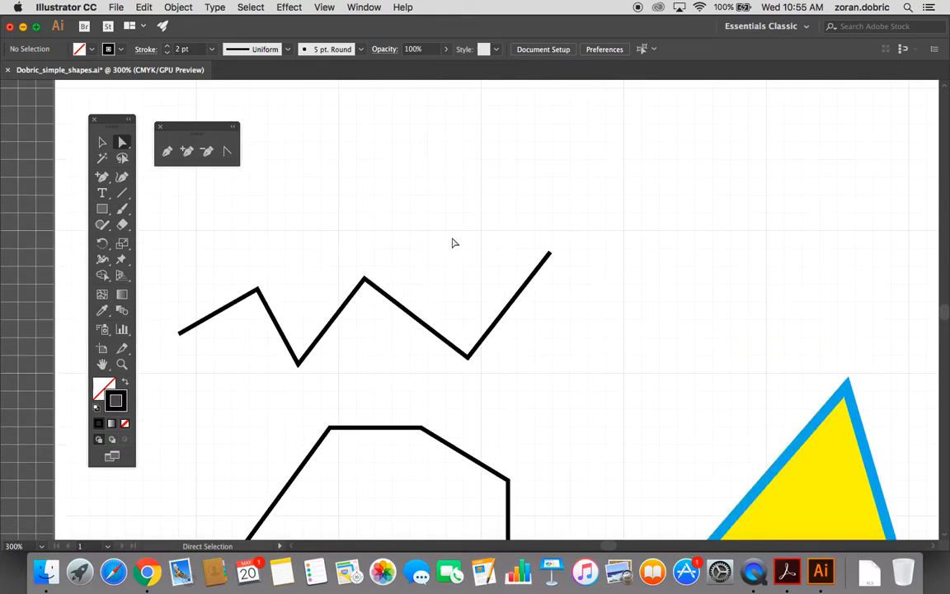
Step: Continue the zigzag from its right endpoint with the Pen tool, adding five points that alternate between valleys and peaks
{"action": "left_click", "coordinate": [167, 153]}
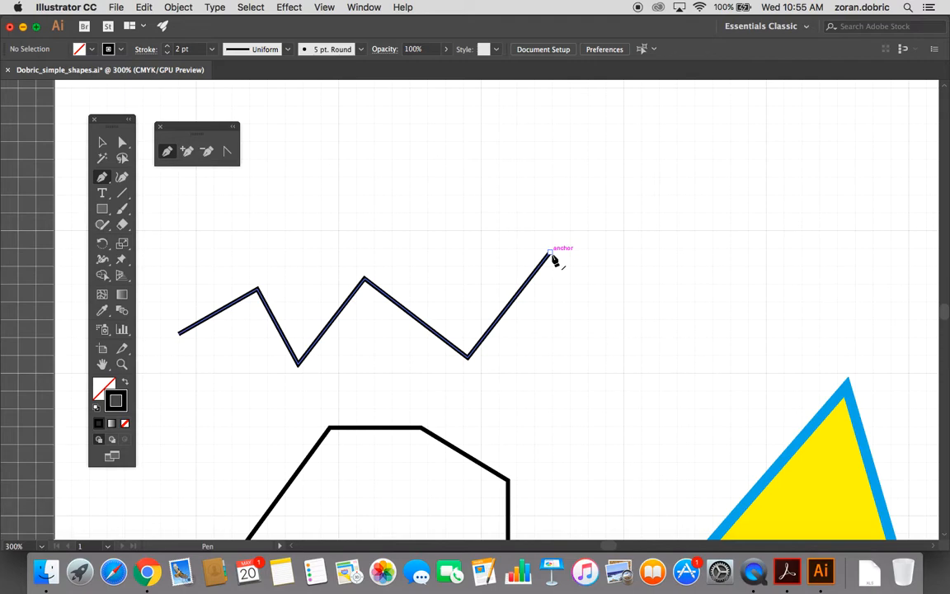
{"action": "left_click", "coordinate": [603, 322]}
{"action": "left_click", "coordinate": [629, 262]}
{"action": "left_click", "coordinate": [665, 303]}
{"action": "left_click", "coordinate": [694, 251]}
{"action": "left_click", "coordinate": [736, 310]}
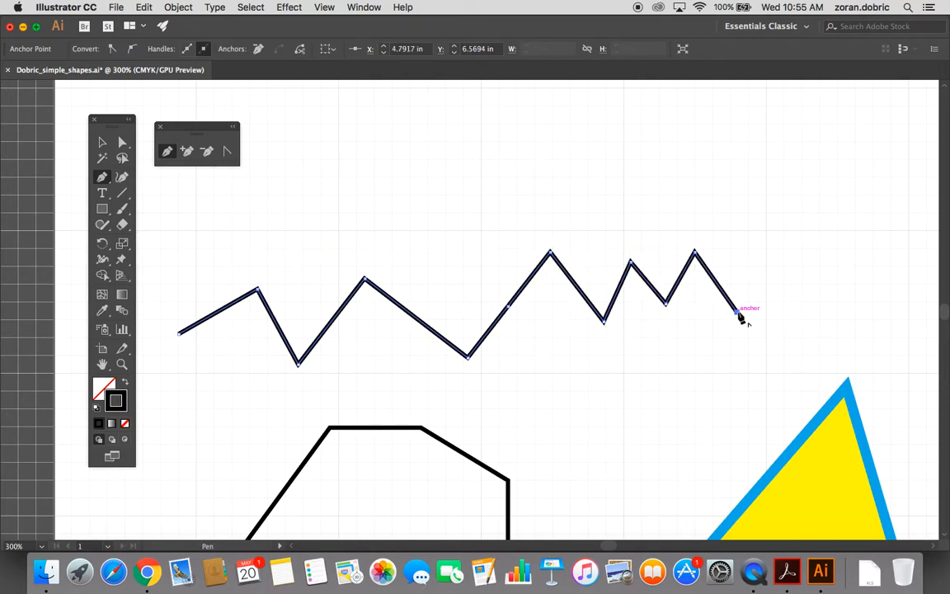
Step: Draw a roughly parallel zigzag edge back above the path with ten points, and close the shape at its original left endpoint
{"action": "left_click", "coordinate": [690, 201]}
{"action": "left_click", "coordinate": [675, 254]}
{"action": "left_click", "coordinate": [623, 221]}
{"action": "left_click", "coordinate": [603, 258]}
{"action": "left_click", "coordinate": [541, 195]}
{"action": "left_click", "coordinate": [457, 286]}
{"action": "left_click", "coordinate": [370, 200]}
{"action": "left_click", "coordinate": [313, 270]}
{"action": "left_click", "coordinate": [283, 193]}
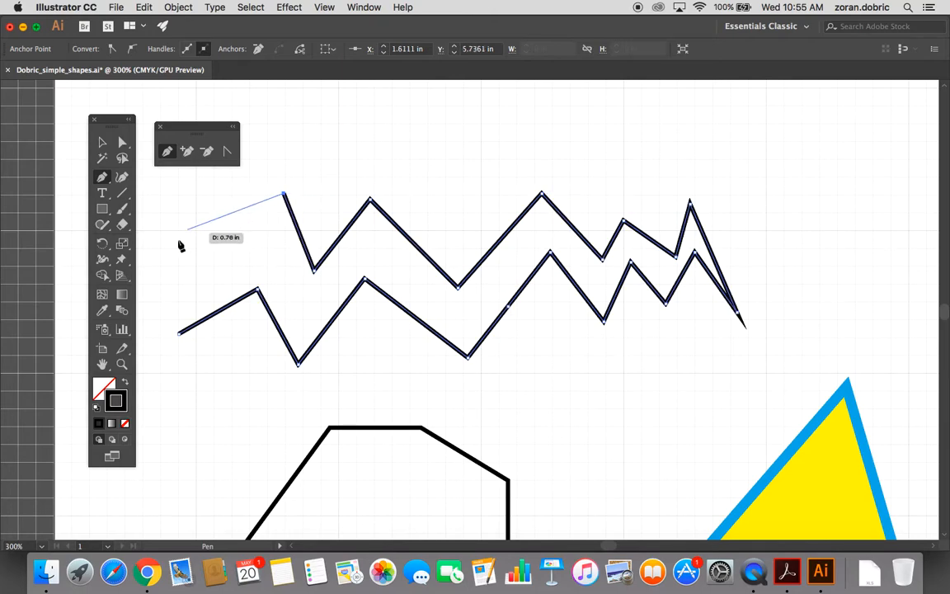
{"action": "left_click", "coordinate": [163, 249]}
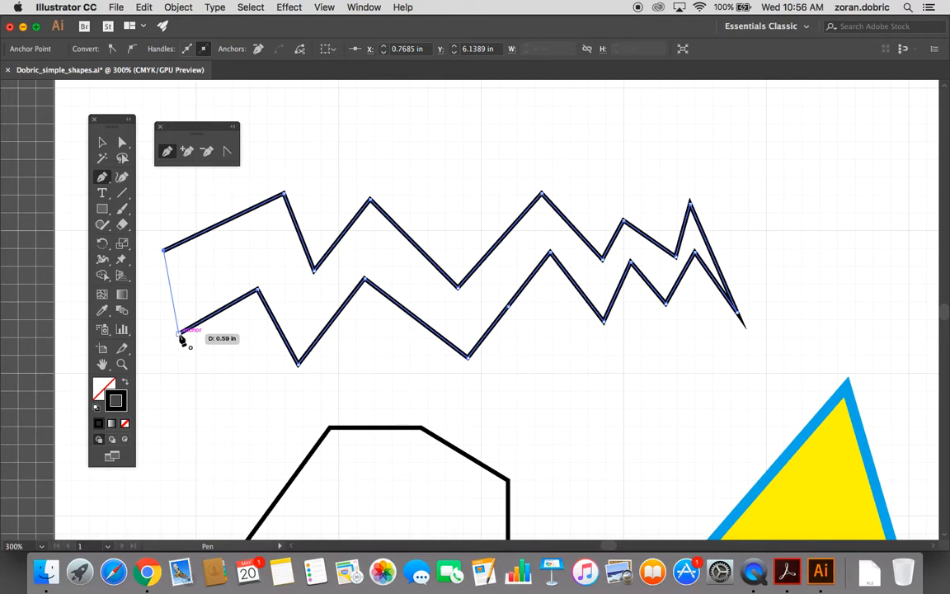
{"action": "left_click", "coordinate": [180, 335]}
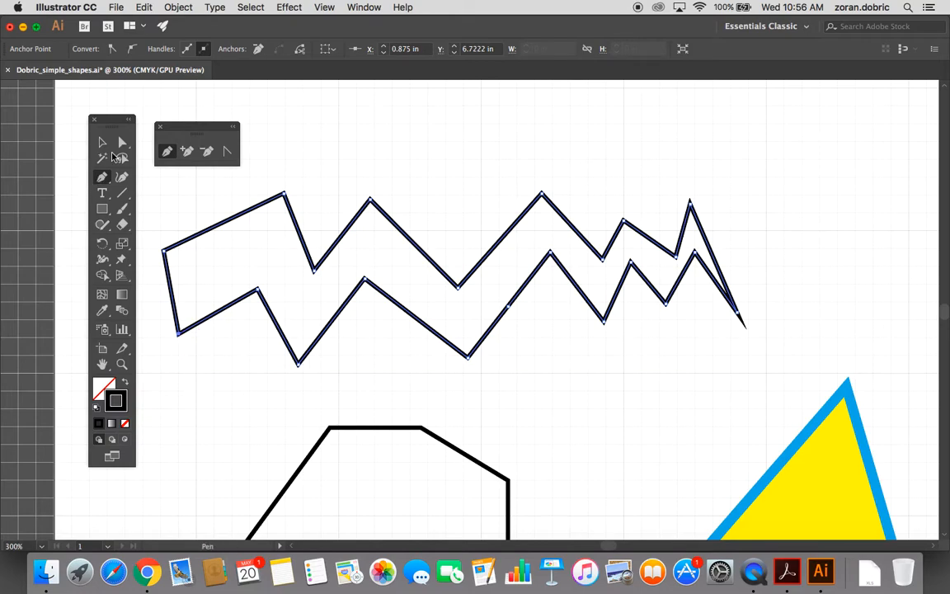
Step: Move the whole closed zigzag shape about 0.3 in to the right and slightly up with the Selection tool
{"action": "left_click", "coordinate": [102, 142]}
{"action": "left_click", "coordinate": [298, 189]}
{"action": "left_click_drag", "start_coordinate": [297, 226], "coordinate": [345, 204]}
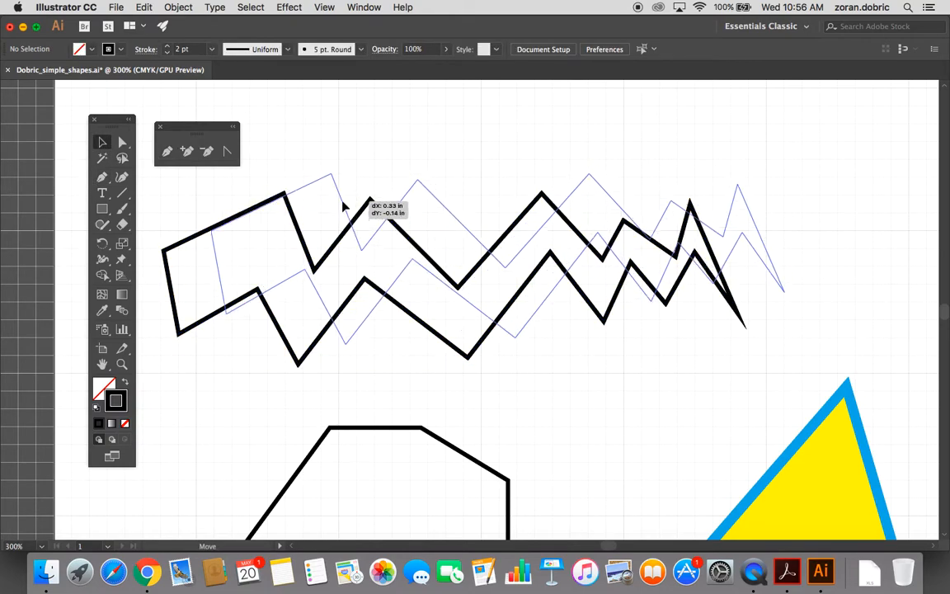
Step: Give the closed zigzag shape a yellow fill and a red stroke with a 3 pt weight
{"action": "left_click", "coordinate": [97, 50]}
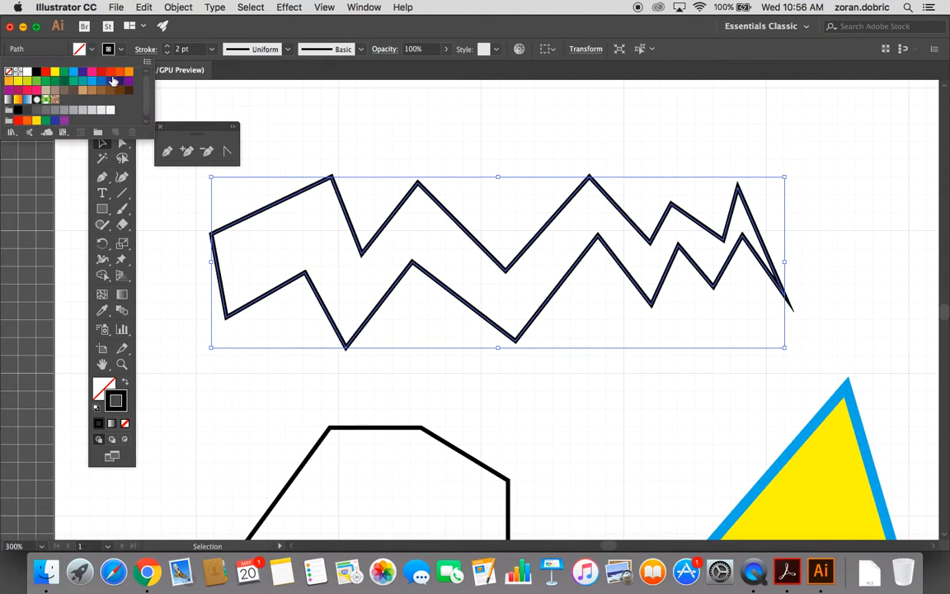
{"action": "left_click", "coordinate": [91, 52]}
{"action": "left_click", "coordinate": [91, 52]}
{"action": "left_click", "coordinate": [54, 72]}
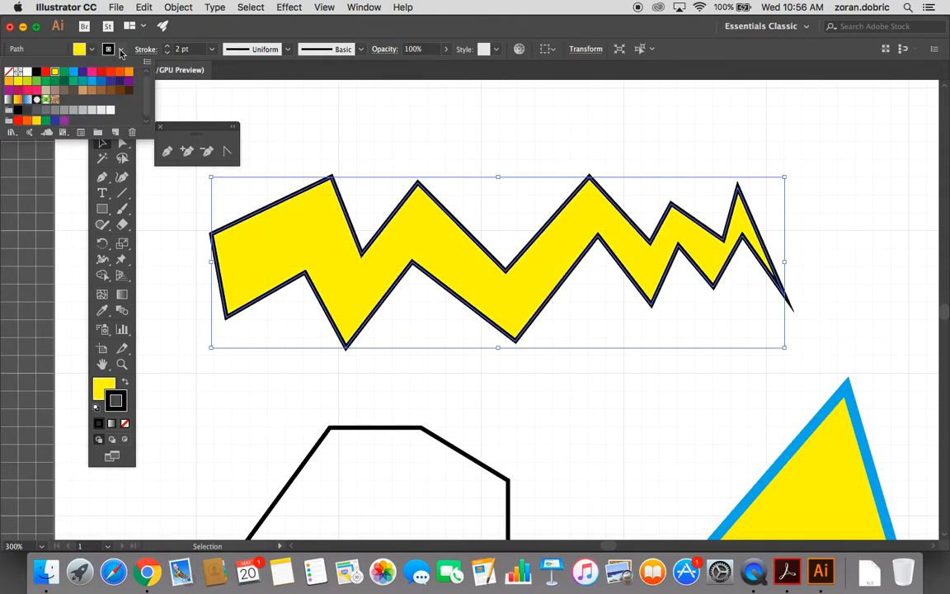
{"action": "left_click", "coordinate": [119, 52]}
{"action": "left_click", "coordinate": [119, 52]}
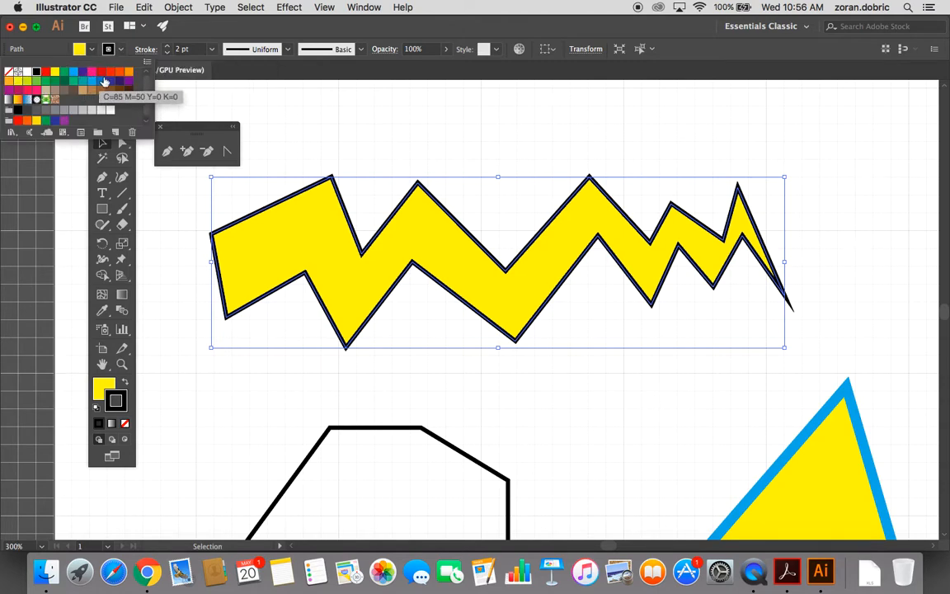
{"action": "left_click", "coordinate": [110, 73]}
{"action": "left_click", "coordinate": [212, 49]}
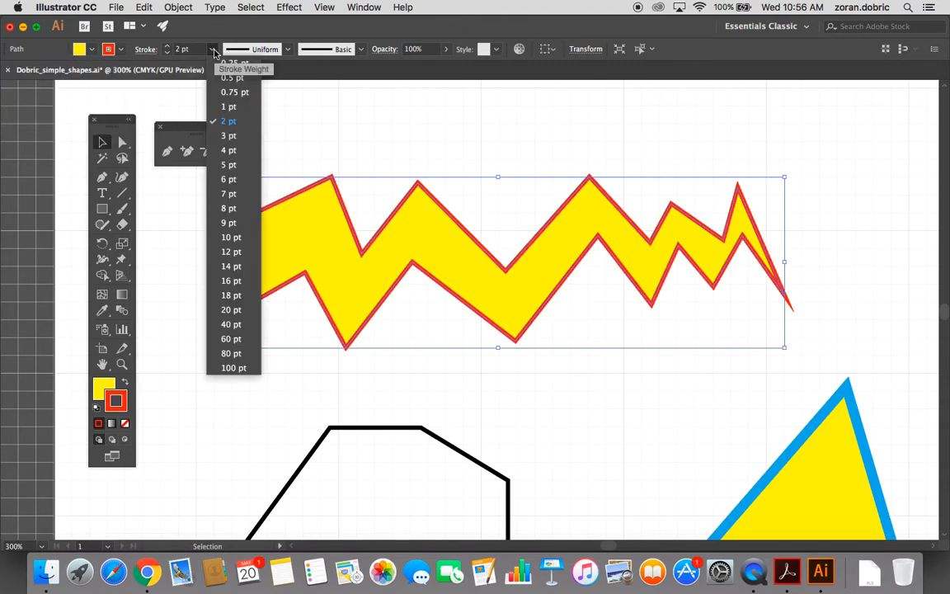
{"action": "left_click", "coordinate": [230, 136]}
Step: Reshape the zigzag's upper edge with the Direct Selection tool by shifting its three large peaks and raising the second valley
{"action": "left_click", "coordinate": [122, 142]}
{"action": "left_click", "coordinate": [329, 139]}
{"action": "left_click_drag", "start_coordinate": [333, 175], "coordinate": [310, 169]}
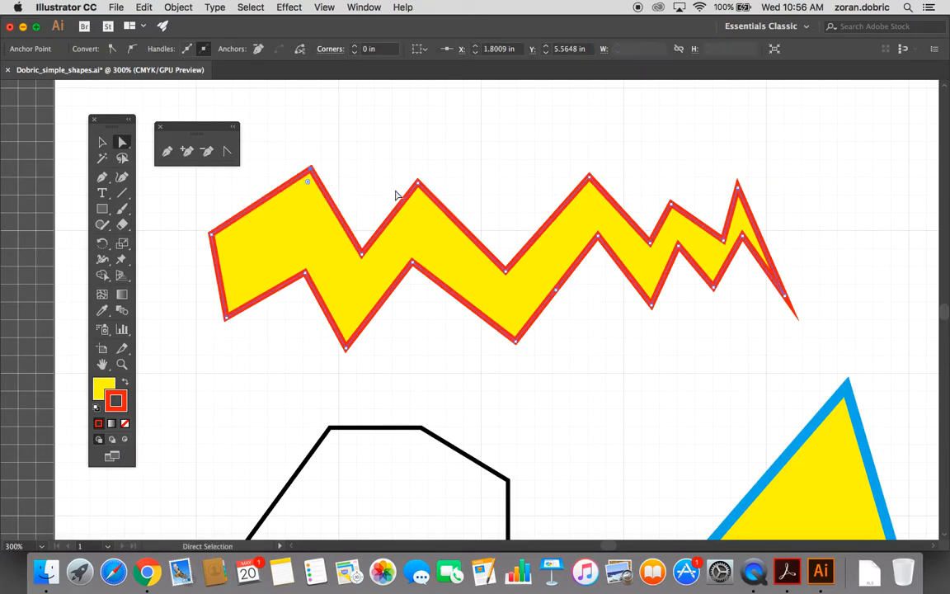
{"action": "left_click_drag", "start_coordinate": [419, 187], "coordinate": [418, 169]}
{"action": "left_click_drag", "start_coordinate": [505, 269], "coordinate": [505, 258]}
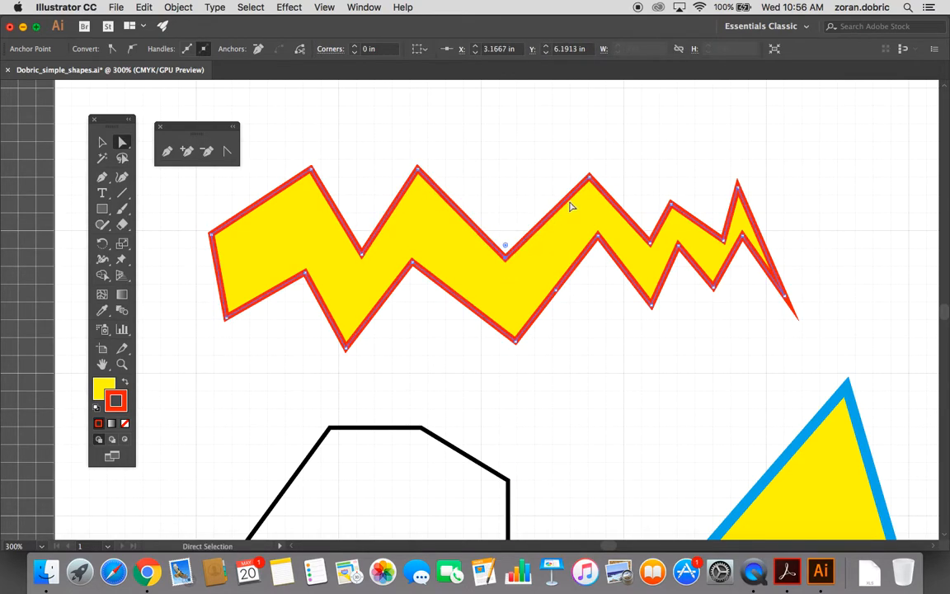
{"action": "left_click_drag", "start_coordinate": [588, 176], "coordinate": [575, 170]}
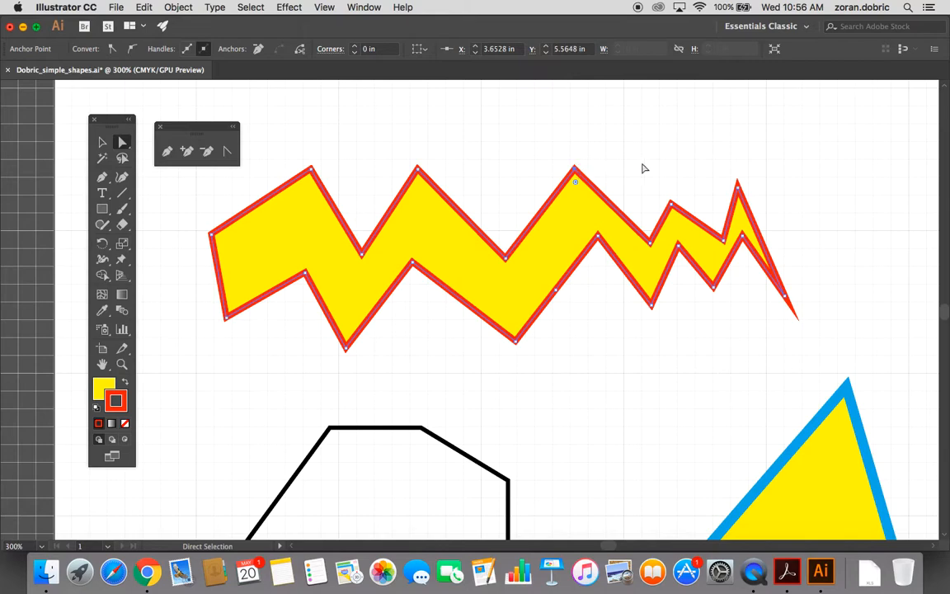
Step: Adjust the valleys and peaks on the right half of the zigzag's lower edge to even out the band, and deselect the shape
{"action": "left_click_drag", "start_coordinate": [652, 310], "coordinate": [636, 310]}
{"action": "left_click_drag", "start_coordinate": [516, 344], "coordinate": [496, 347]}
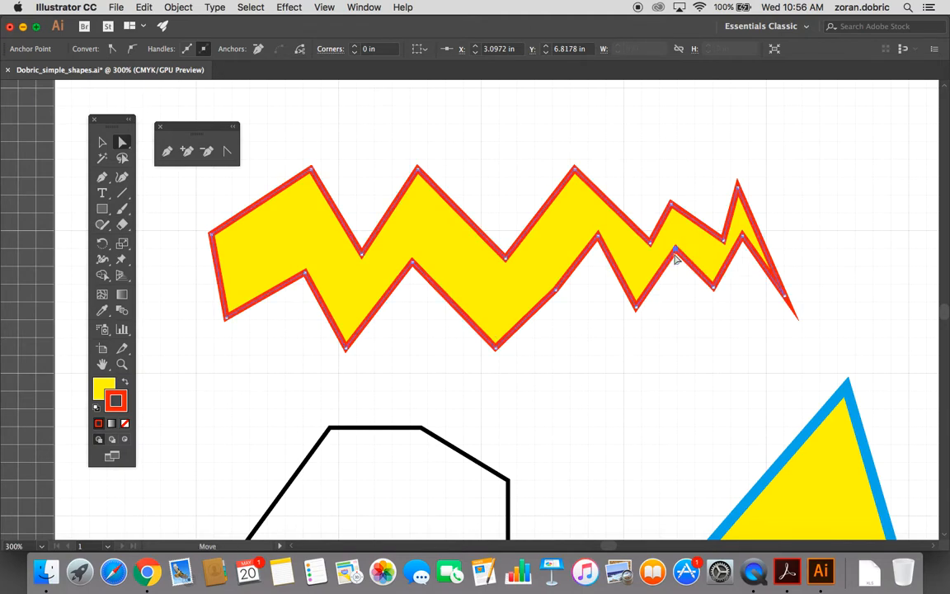
{"action": "left_click_drag", "start_coordinate": [597, 238], "coordinate": [595, 252]}
{"action": "left_click_drag", "start_coordinate": [742, 234], "coordinate": [741, 247]}
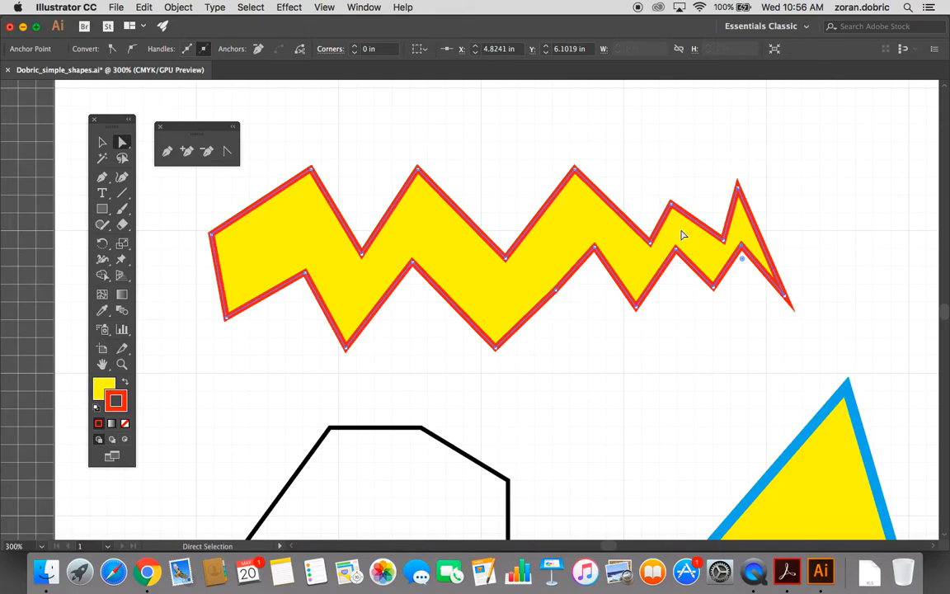
{"action": "key", "text": "super+minus"}
{"action": "key", "text": "super+minus"}
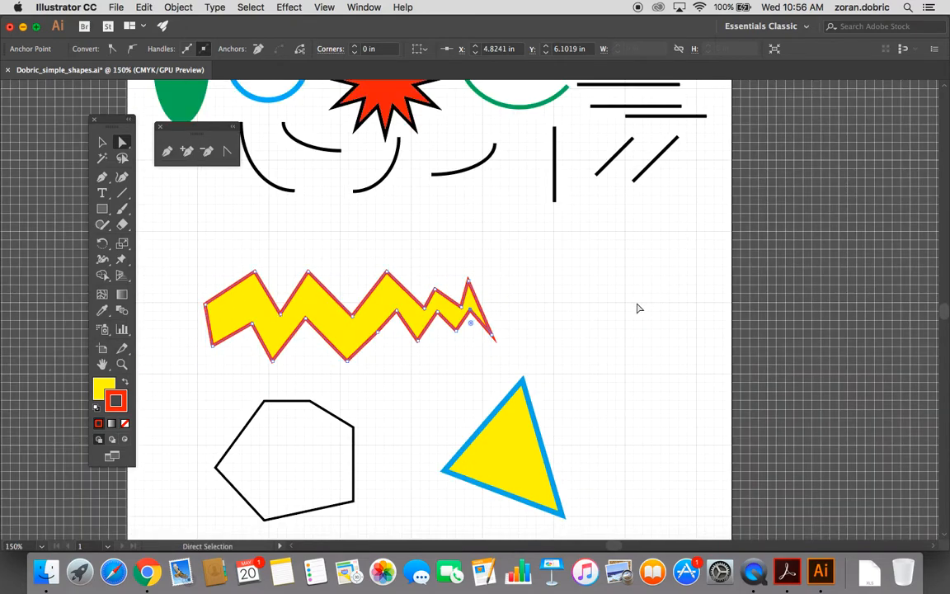
{"action": "left_click", "coordinate": [610, 300]}
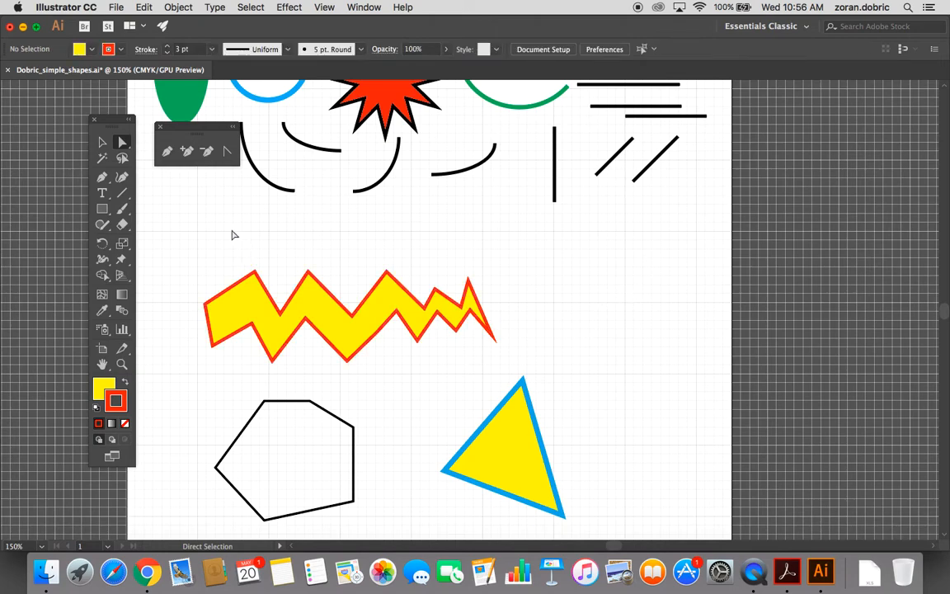
Step: Draw an open square spiral winding inward with the Pen tool, about 1.6 in wide and 1.7 in tall, beside the zigzag, and end the path
{"action": "left_click_drag", "start_coordinate": [185, 129], "coordinate": [195, 197]}
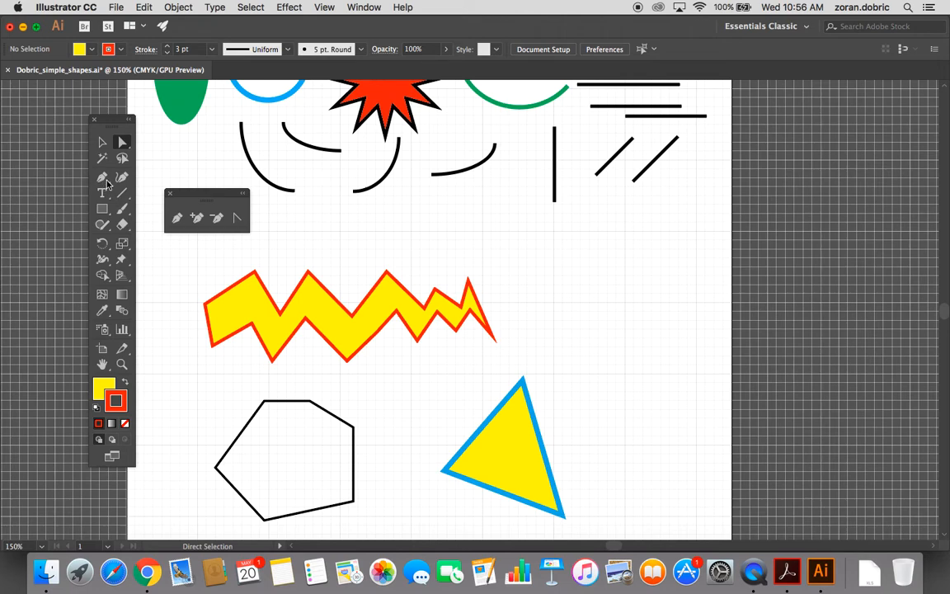
{"action": "left_click", "coordinate": [176, 219]}
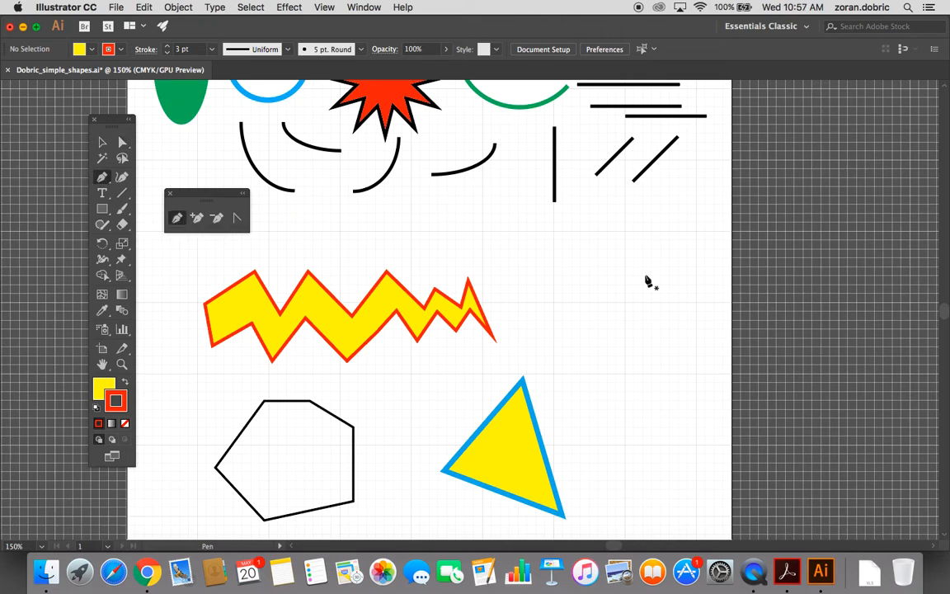
{"action": "left_click", "coordinate": [544, 278]}
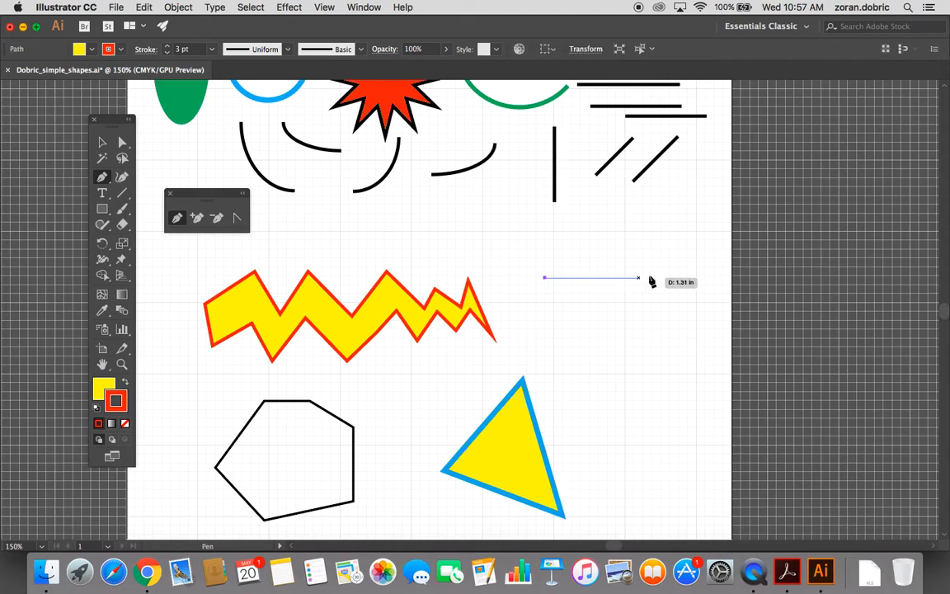
{"action": "left_click", "coordinate": [656, 277]}
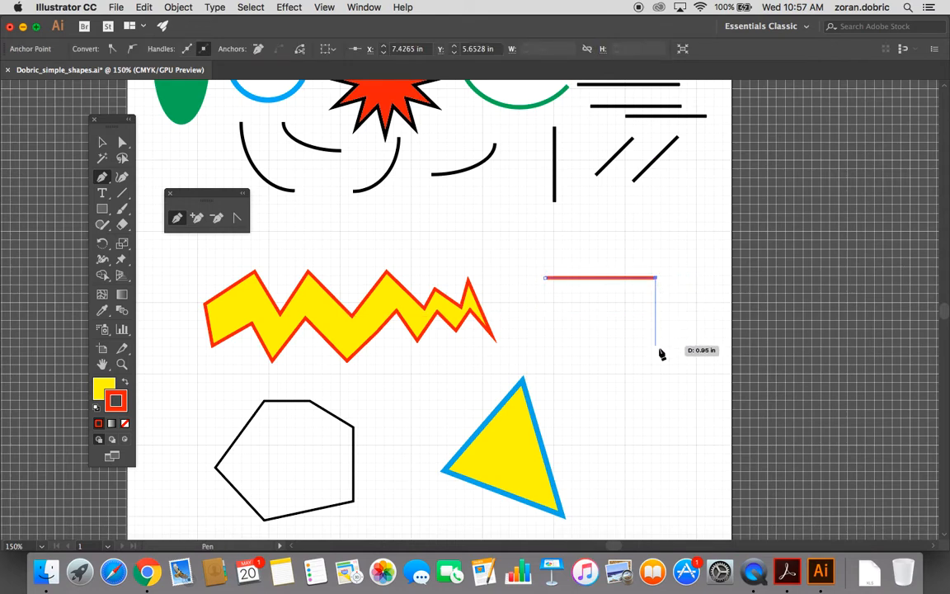
{"action": "left_click", "coordinate": [657, 401]}
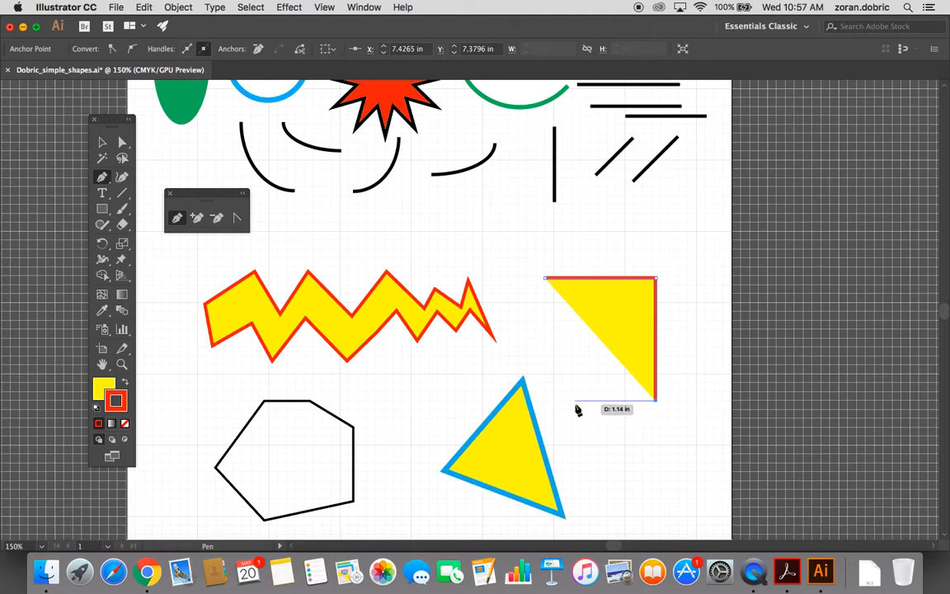
{"action": "left_click", "coordinate": [574, 400]}
{"action": "left_click", "coordinate": [575, 324]}
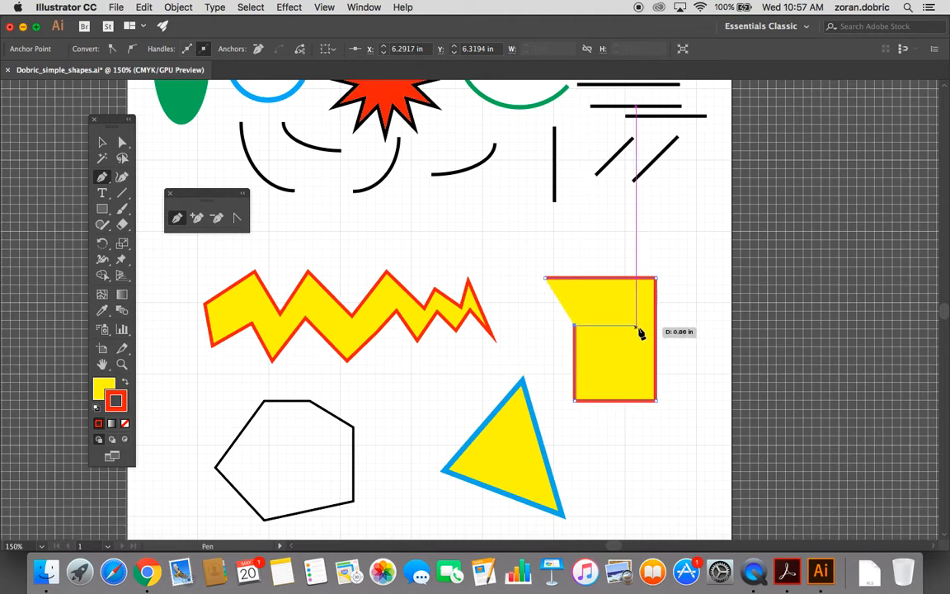
{"action": "left_click", "coordinate": [635, 324]}
{"action": "left_click", "coordinate": [635, 381]}
{"action": "left_click", "coordinate": [599, 381]}
{"action": "left_click", "coordinate": [600, 350]}
{"action": "left_click", "coordinate": [619, 351]}
{"action": "left_click", "coordinate": [620, 371]}
{"action": "left_click", "coordinate": [611, 371]}
{"action": "left_click", "coordinate": [612, 361]}
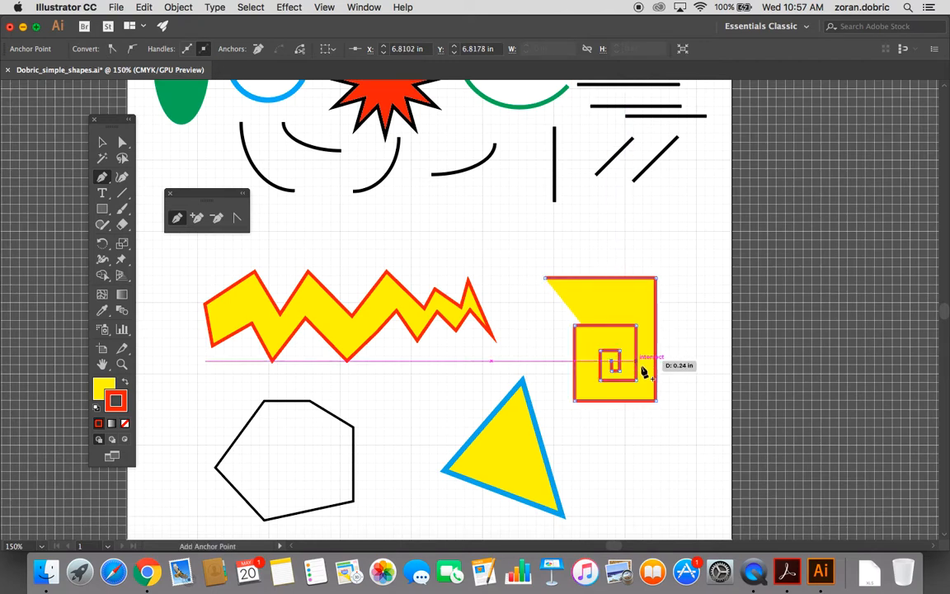
{"action": "key", "text": "super"}
{"action": "left_click", "coordinate": [627, 436], "text": "super"}
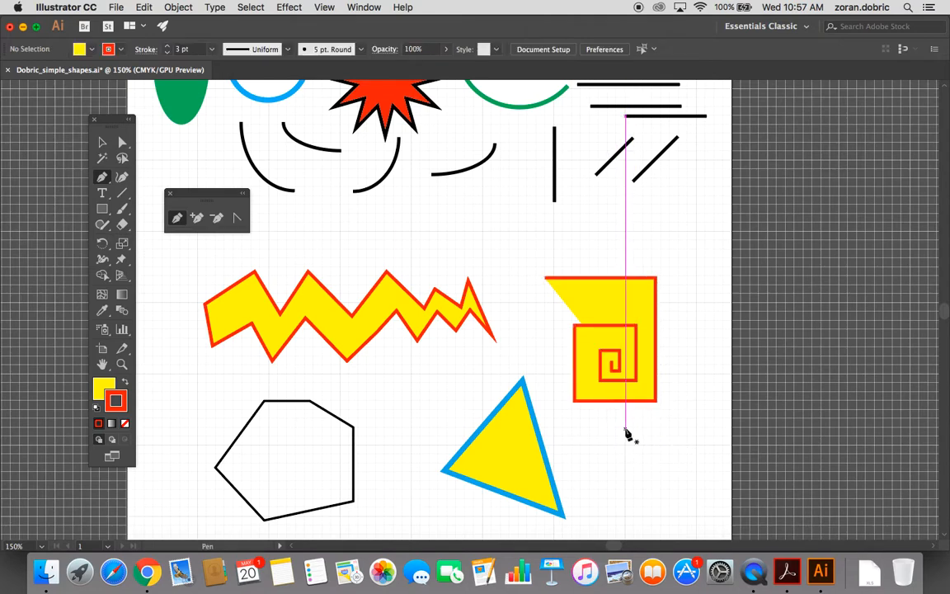
Step: Remove the yellow fill from the square spiral so only its red stroke is left, and deselect it
{"action": "key", "text": "v"}
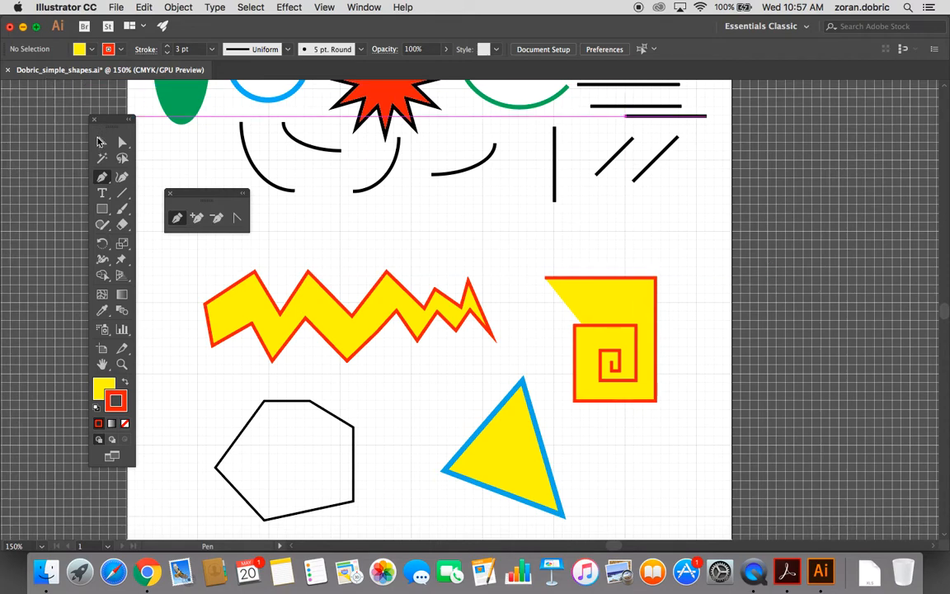
{"action": "left_click", "coordinate": [642, 280]}
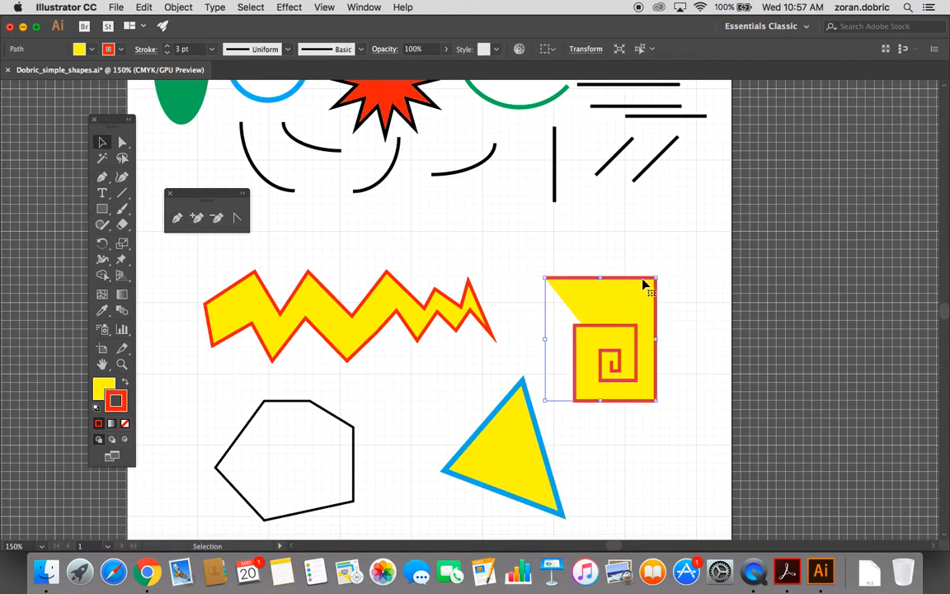
{"action": "left_click", "coordinate": [91, 50]}
{"action": "left_click", "coordinate": [9, 72]}
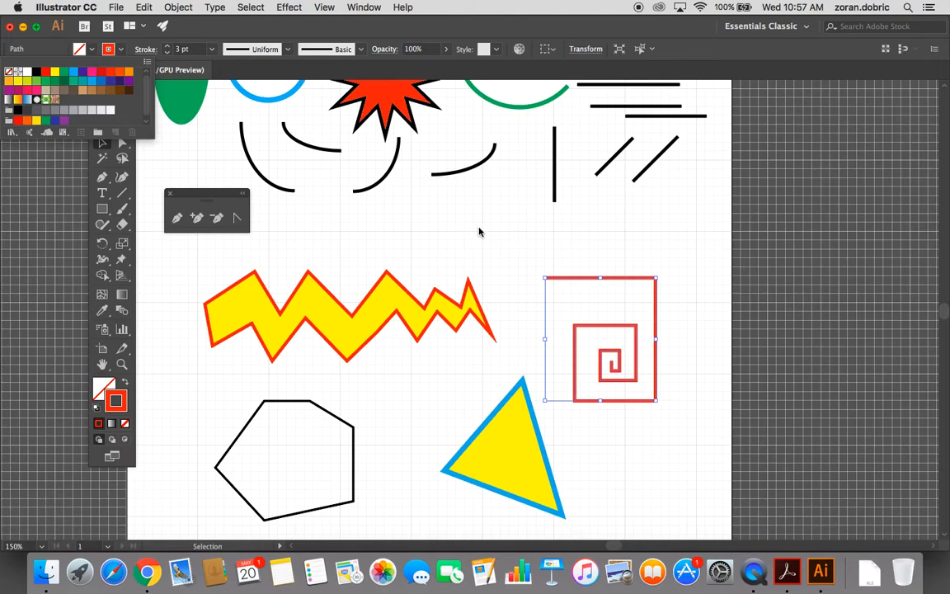
{"action": "left_click", "coordinate": [605, 253]}
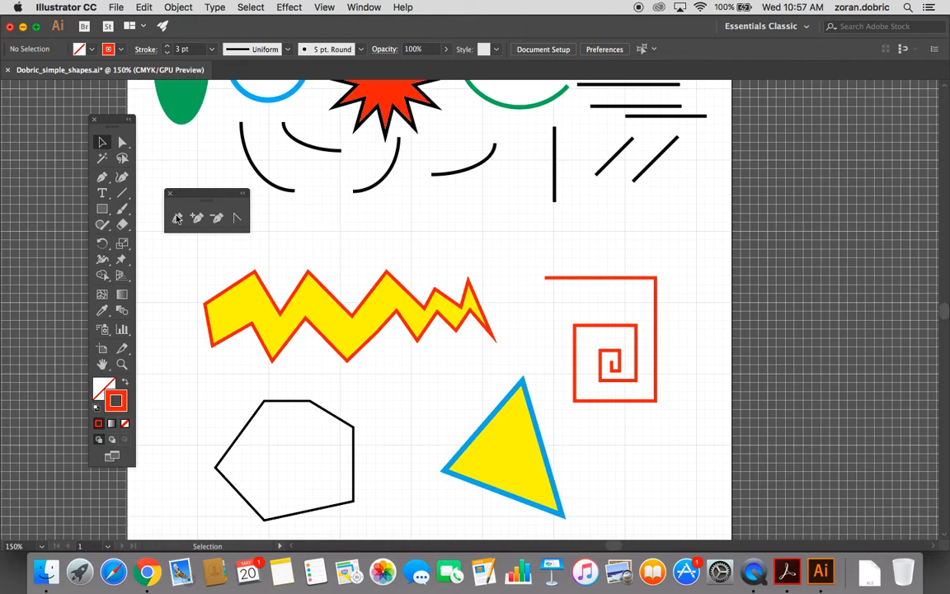
Step: Draw an open stepped path of six right-angled segments with the Pen tool below the triangle, about 3.3 in wide and 0.7 in tall
{"action": "scroll", "coordinate": [441, 221], "scroll_direction": "up", "scroll_amount": 5}
{"action": "scroll", "coordinate": [441, 220], "scroll_direction": "down", "scroll_amount": 8}
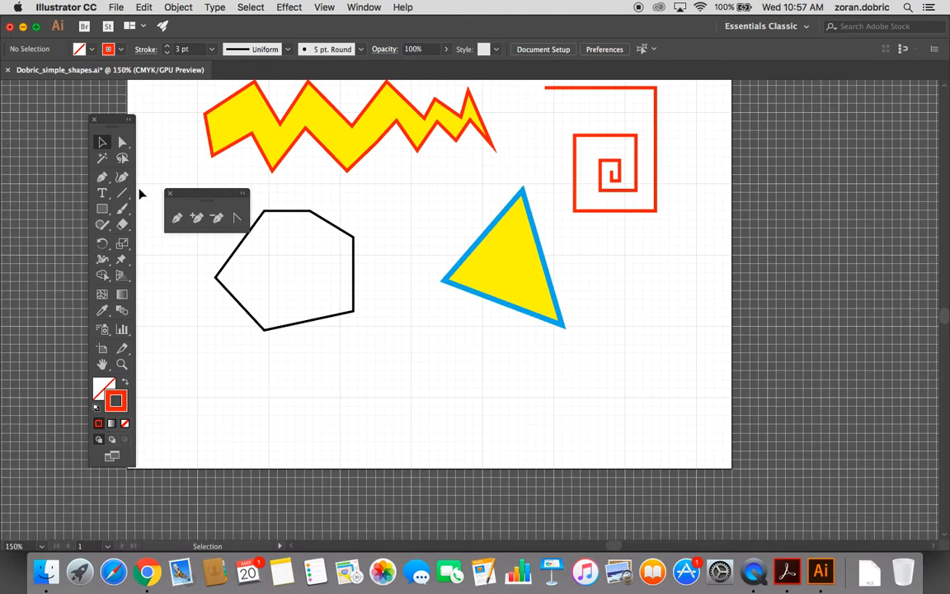
{"action": "left_click", "coordinate": [101, 177]}
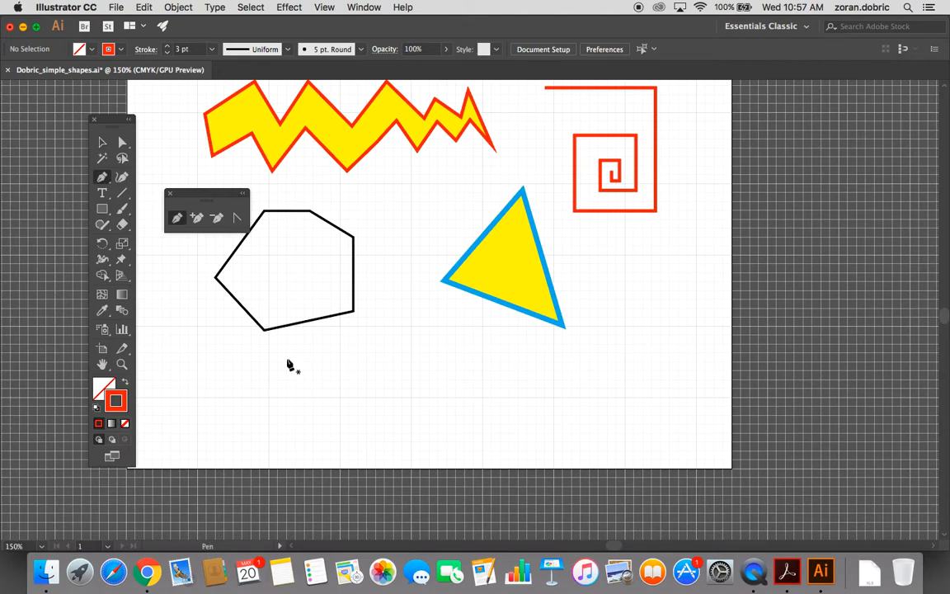
{"action": "left_click", "coordinate": [353, 389]}
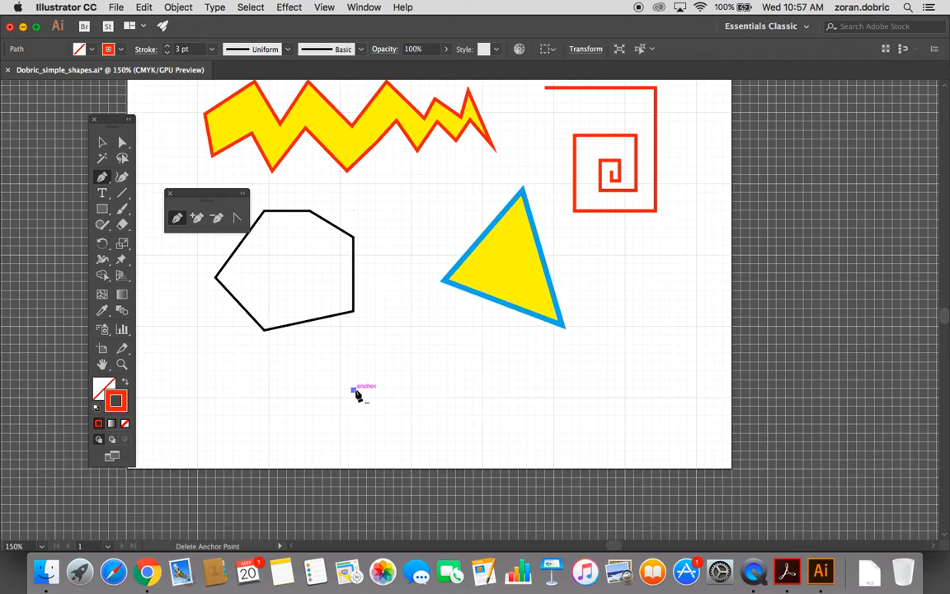
{"action": "left_click", "coordinate": [445, 392]}
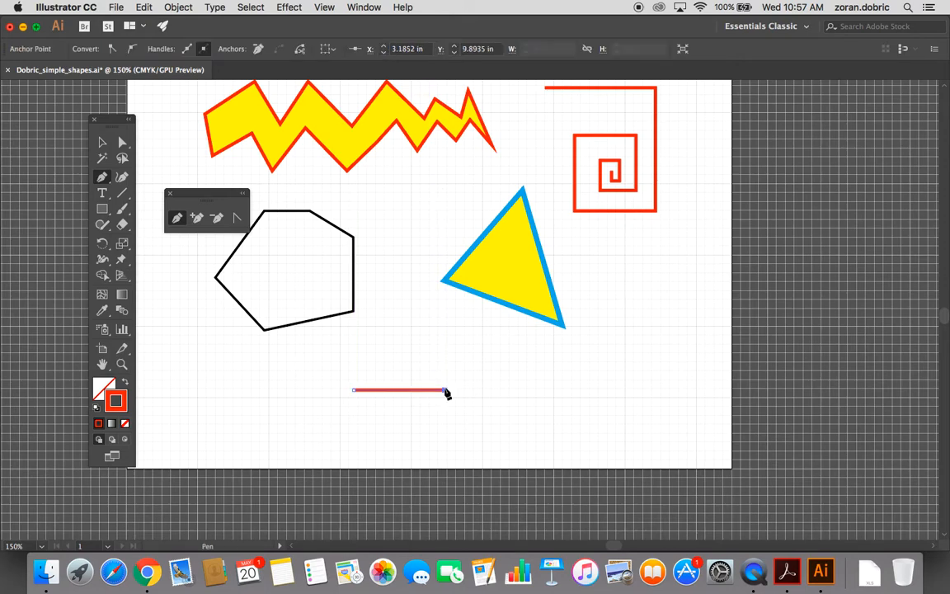
{"action": "left_click", "coordinate": [444, 442]}
{"action": "left_click", "coordinate": [521, 442]}
{"action": "left_click", "coordinate": [520, 390]}
{"action": "left_click", "coordinate": [586, 390]}
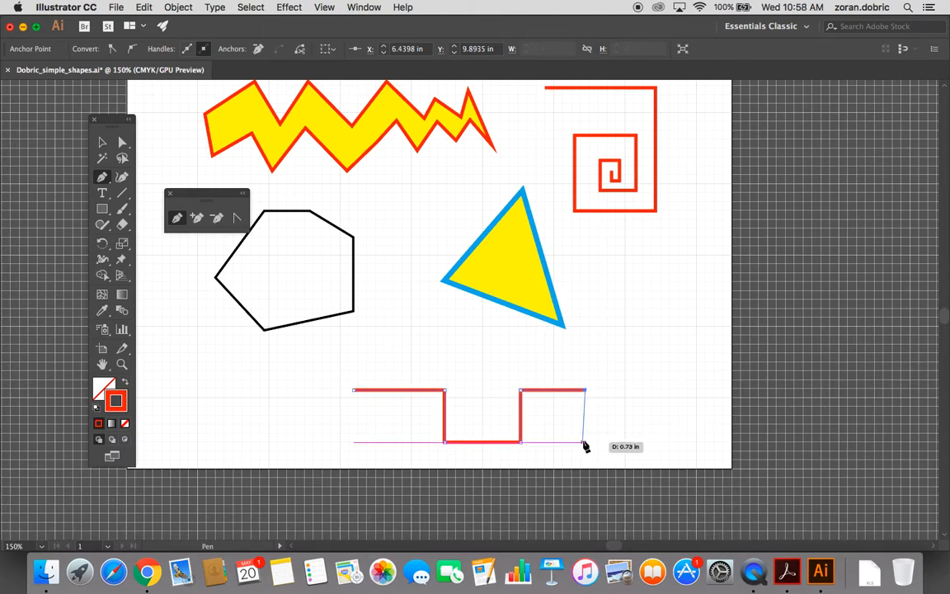
{"action": "left_click", "coordinate": [586, 442]}
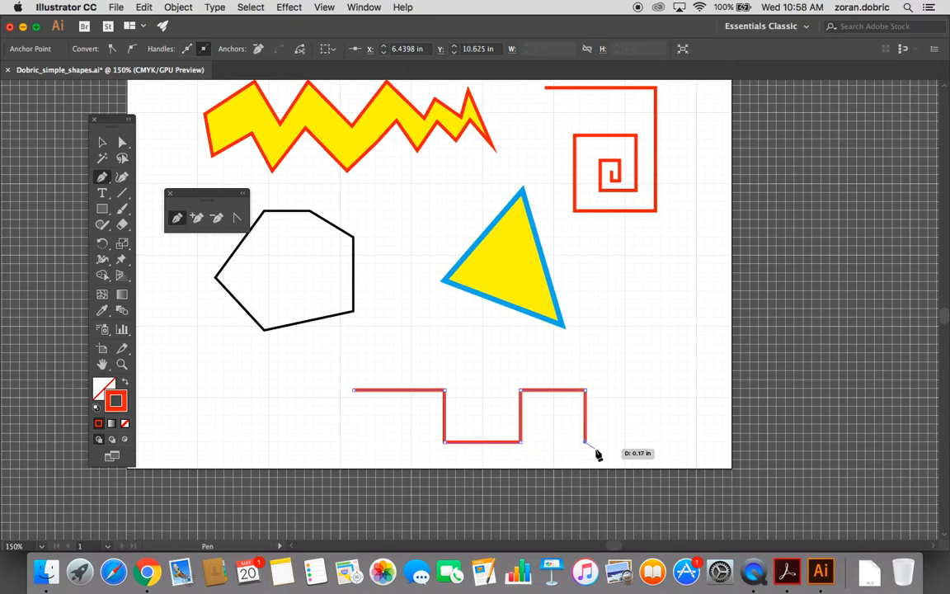
{"action": "key", "text": "super"}
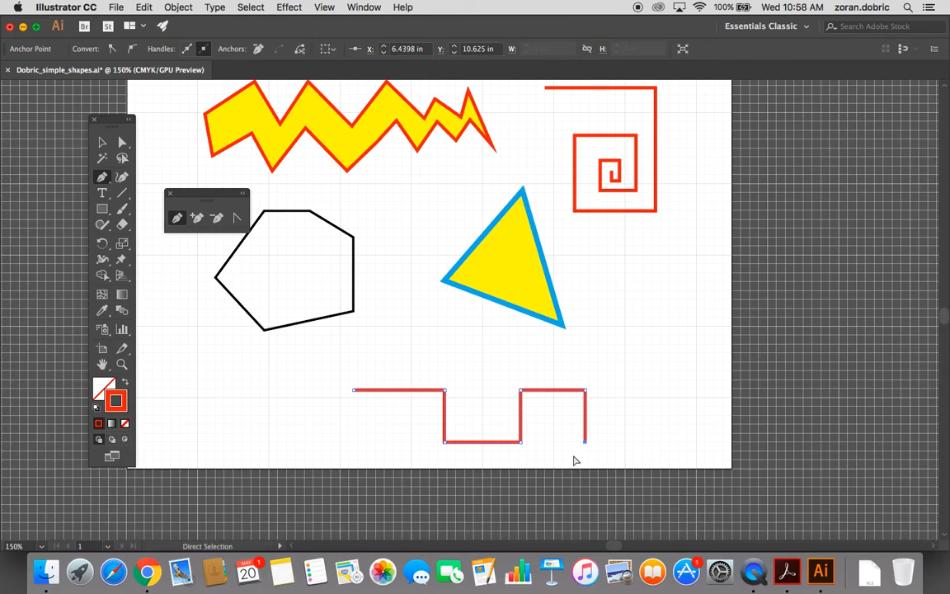
{"action": "left_click", "coordinate": [575, 460], "text": "super"}
Step: Draw two pairs of separate slanted lines with the Line Segment tool, one pair below the polygon and one to the right of the triangle
{"action": "left_click", "coordinate": [121, 141]}
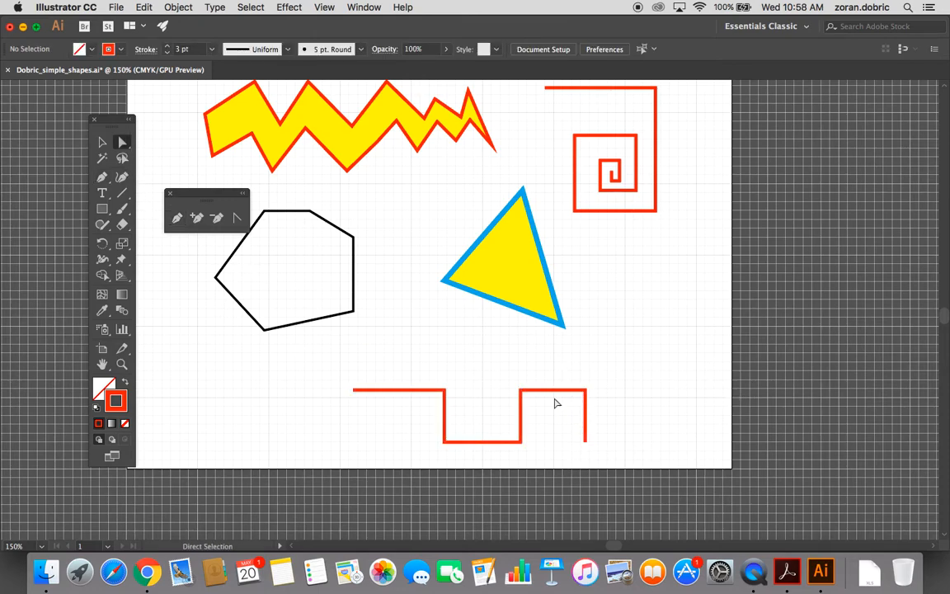
{"action": "left_click", "coordinate": [122, 195]}
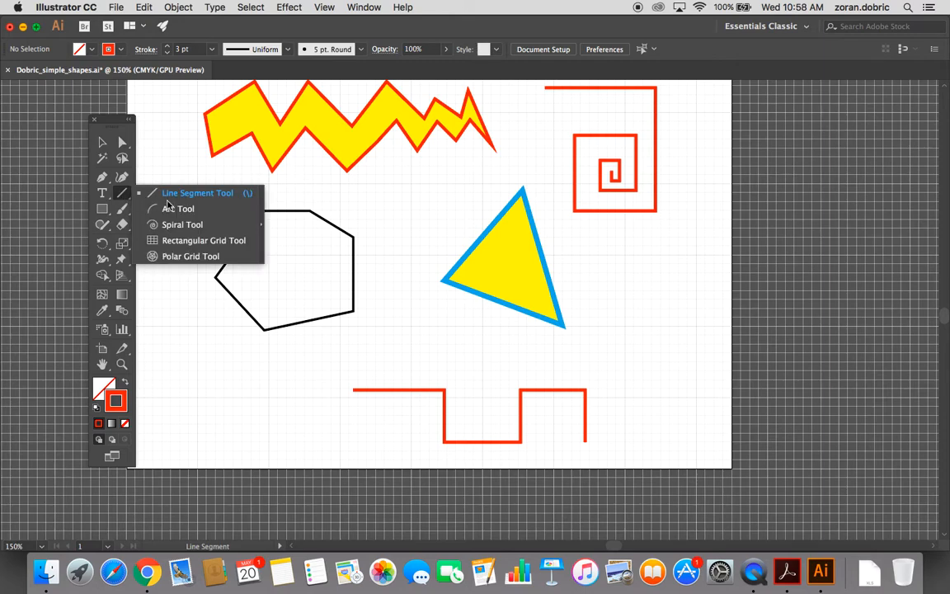
{"action": "left_click", "coordinate": [191, 196]}
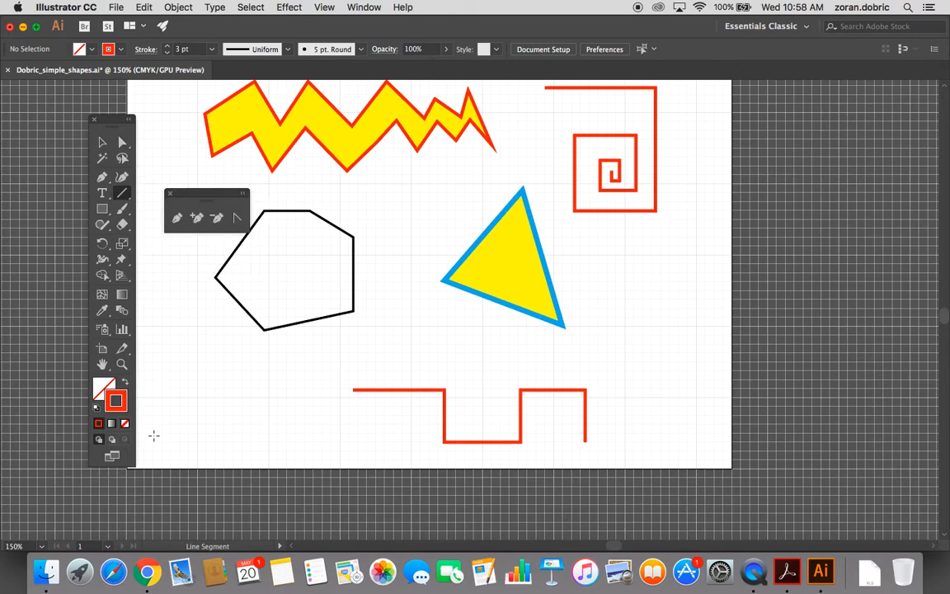
{"action": "left_click_drag", "start_coordinate": [156, 422], "coordinate": [220, 396]}
{"action": "left_click_drag", "start_coordinate": [284, 397], "coordinate": [339, 426]}
{"action": "mouse_move", "coordinate": [597, 358]}
{"action": "left_mouse_down"}
{"action": "mouse_move", "coordinate": [656, 325]}
{"action": "mouse_move", "coordinate": [753, 353]}
{"action": "left_mouse_up"}
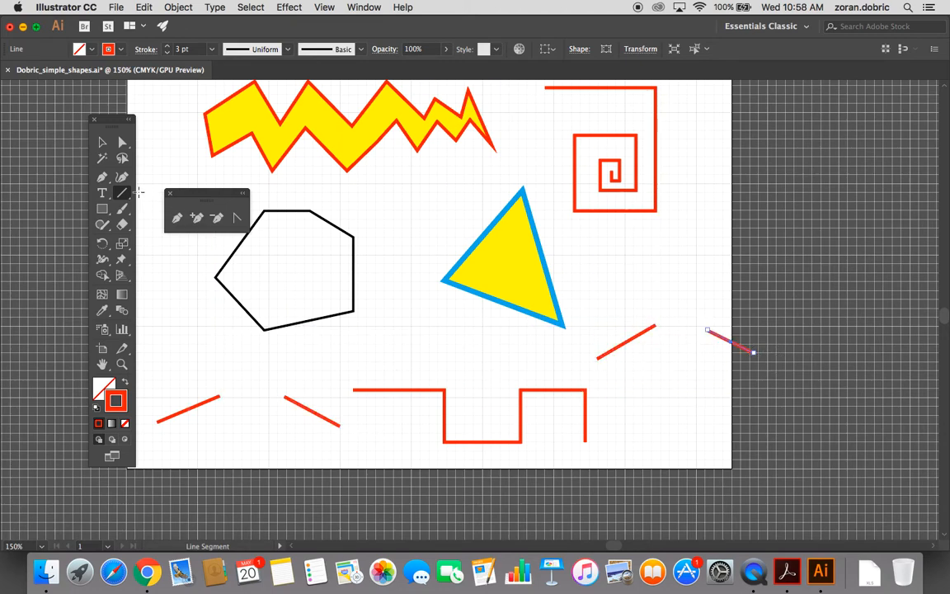
Step: Connect the facing endpoints of each pair of slanted lines with the Pen tool, making one continuous path per pair
{"action": "left_click", "coordinate": [124, 143]}
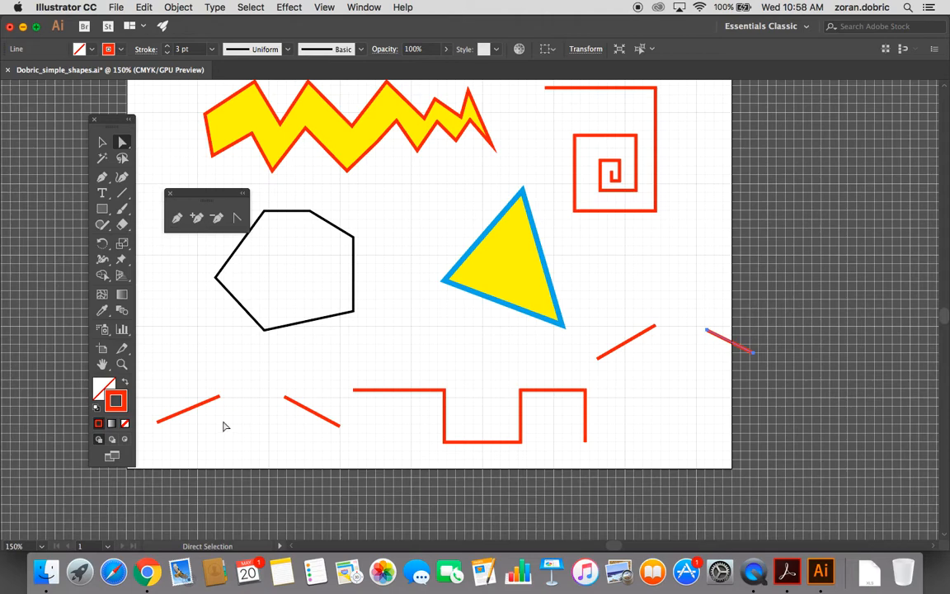
{"action": "left_click", "coordinate": [177, 218]}
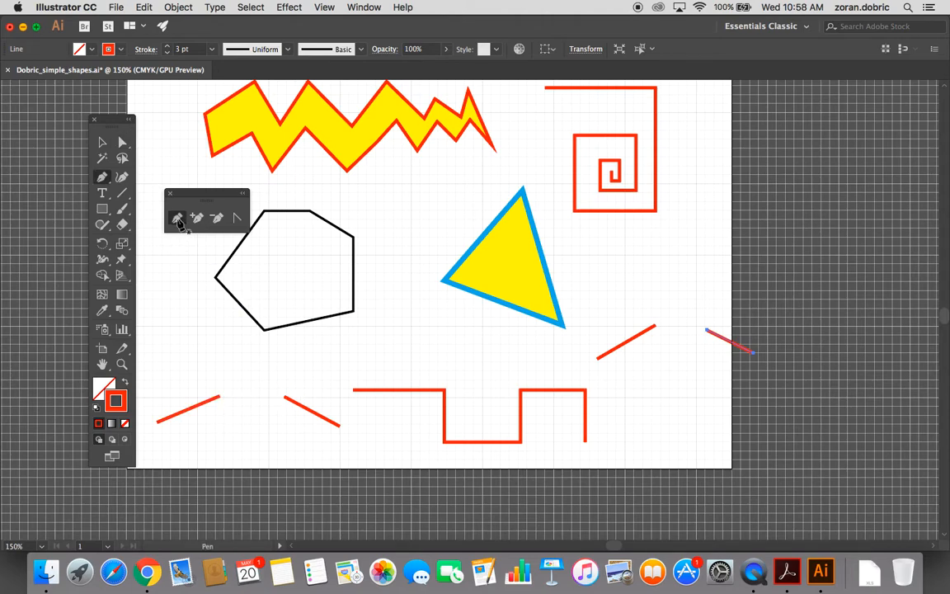
{"action": "left_click", "coordinate": [220, 398]}
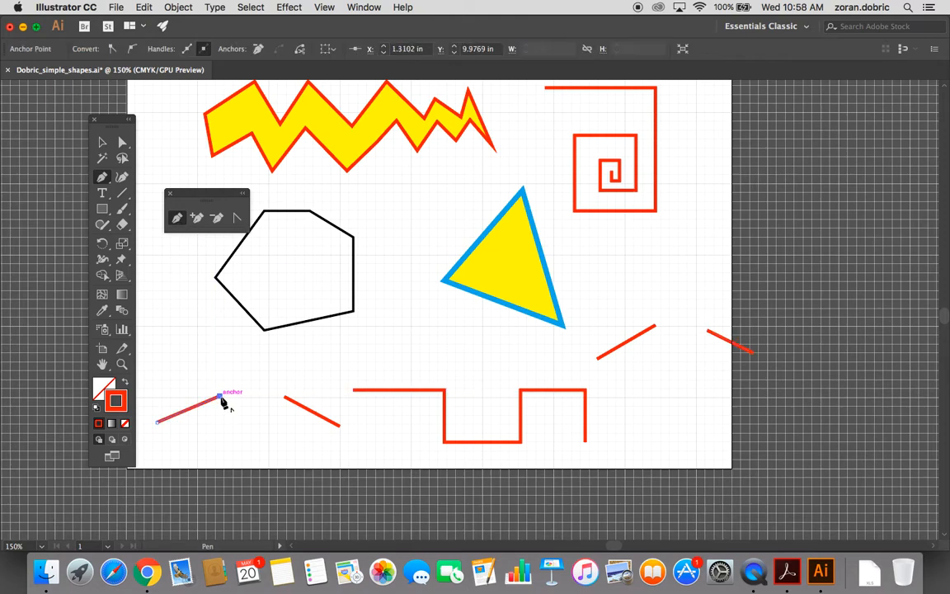
{"action": "left_click", "coordinate": [284, 398]}
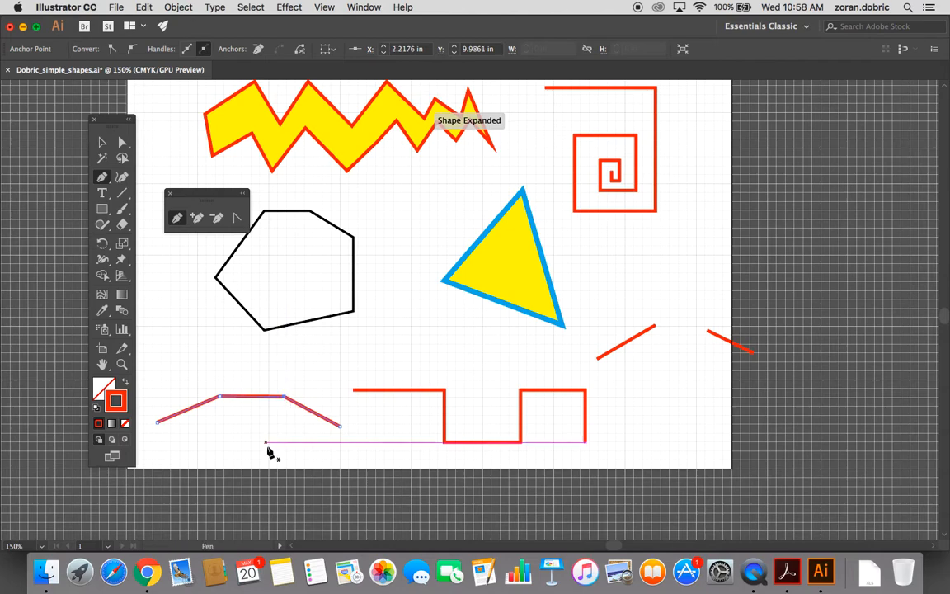
{"action": "left_click", "coordinate": [657, 328]}
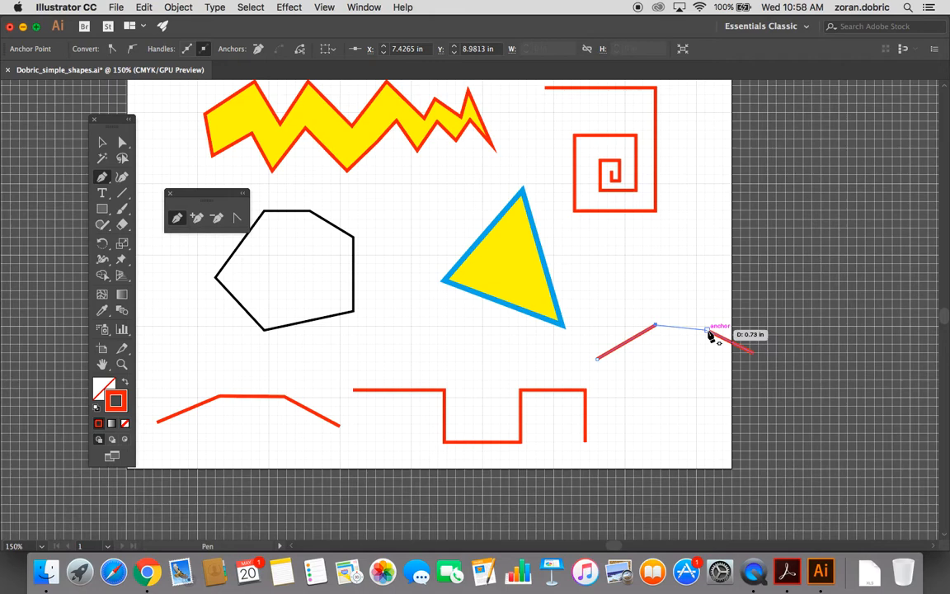
{"action": "left_click", "coordinate": [707, 331]}
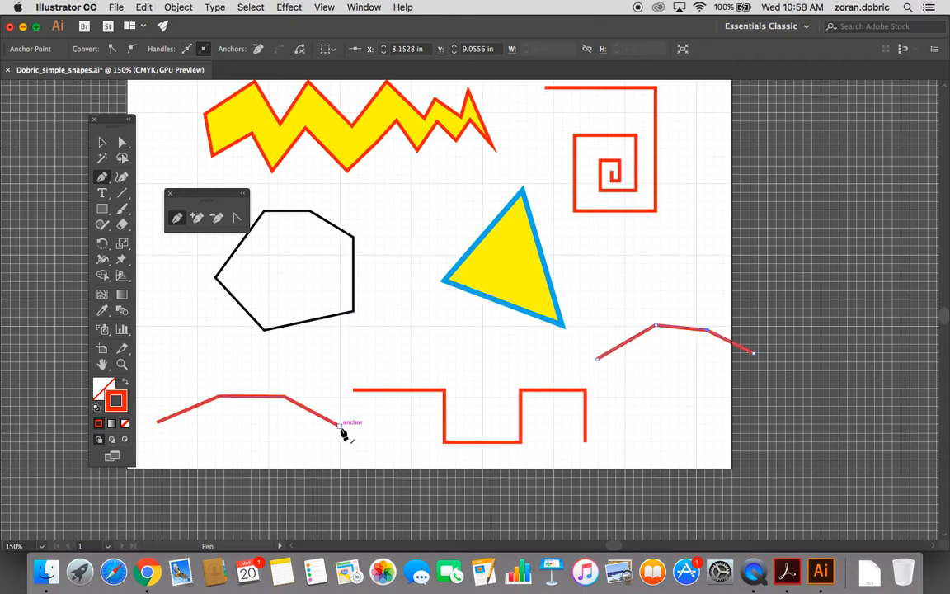
Step: Join the path below the polygon to the start of the stepped path with the Pen tool, and deselect the result
{"action": "left_click", "coordinate": [341, 427]}
{"action": "left_click", "coordinate": [354, 390]}
{"action": "left_click", "coordinate": [102, 143]}
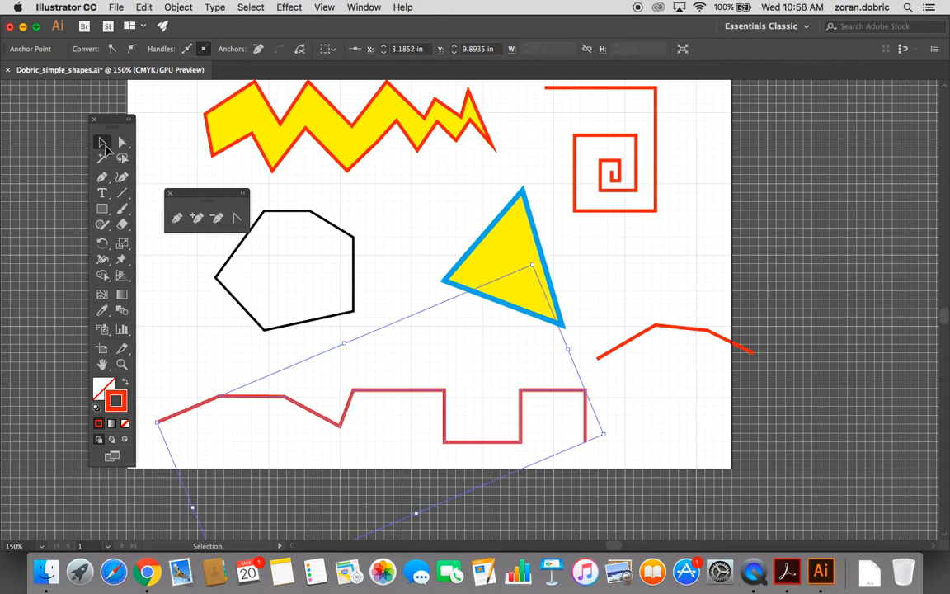
{"action": "left_click", "coordinate": [244, 352]}
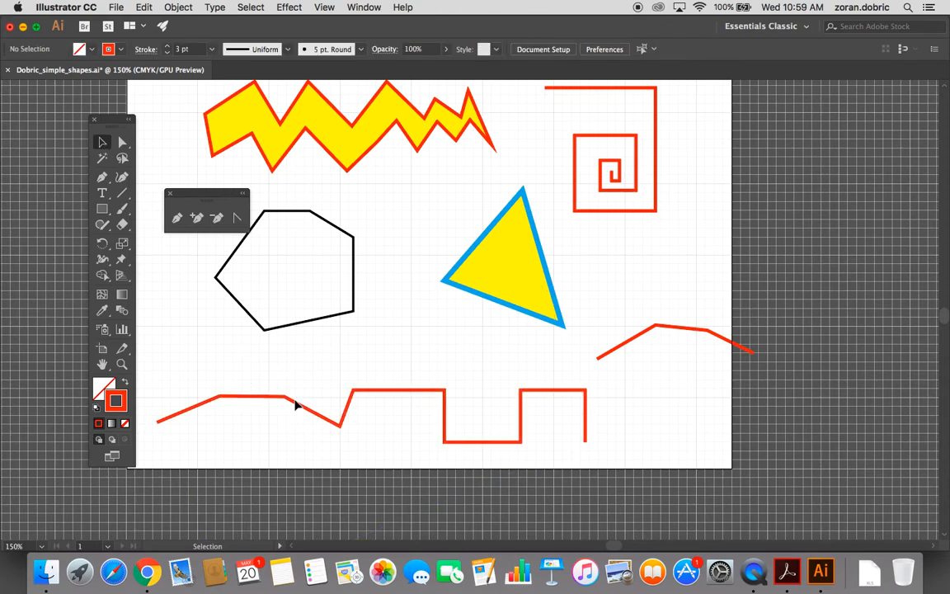
Step: Delete the long joined path, the black polygon, the blue-outlined triangle, the remaining bent red path and the square spiral
{"action": "left_click", "coordinate": [295, 407]}
{"action": "key", "text": "Delete"}
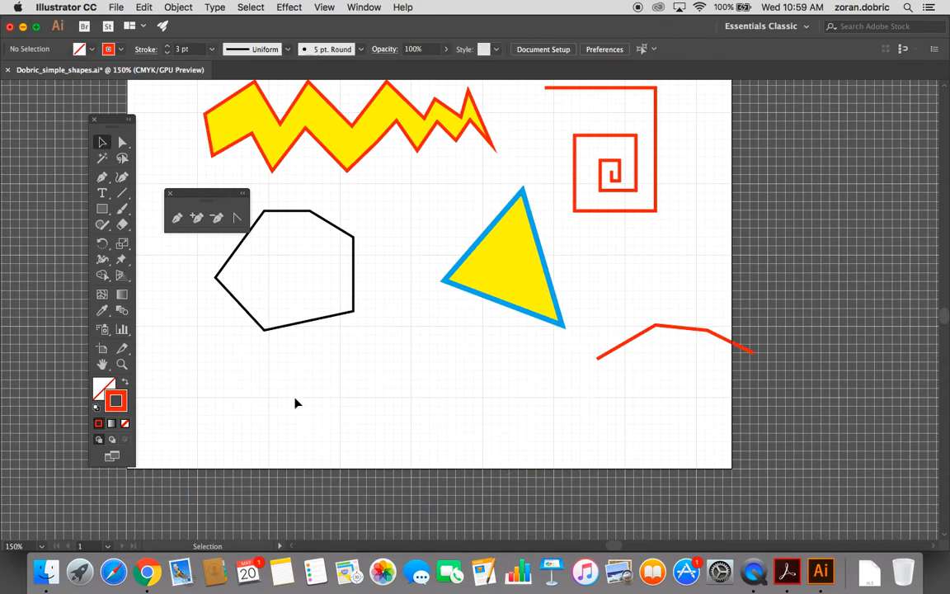
{"action": "left_click", "coordinate": [326, 317]}
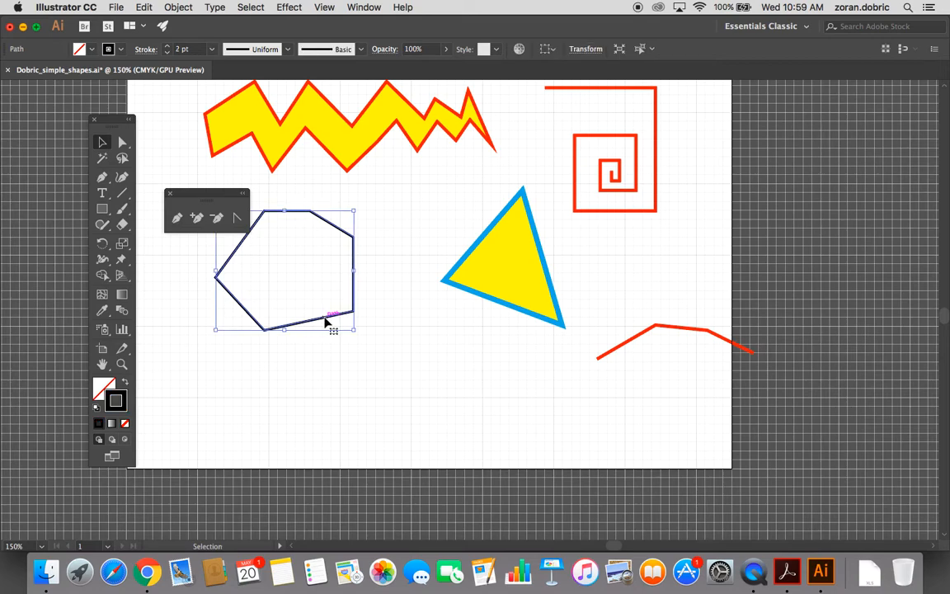
{"action": "key", "text": "Delete"}
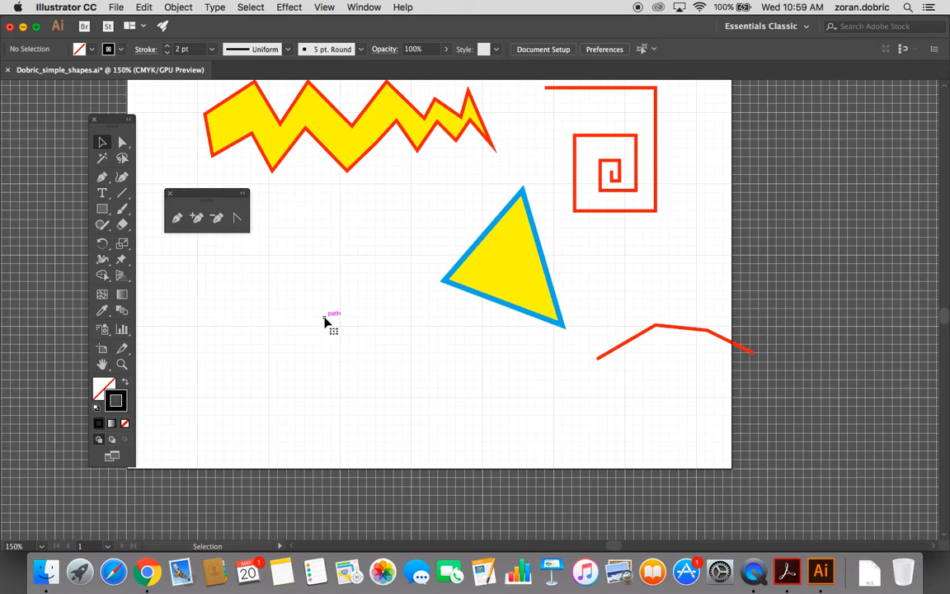
{"action": "left_click", "coordinate": [541, 299]}
{"action": "key", "text": "Delete"}
{"action": "left_click", "coordinate": [646, 332]}
{"action": "key", "text": "Delete"}
{"action": "left_click", "coordinate": [605, 193]}
{"action": "key", "text": "Delete"}
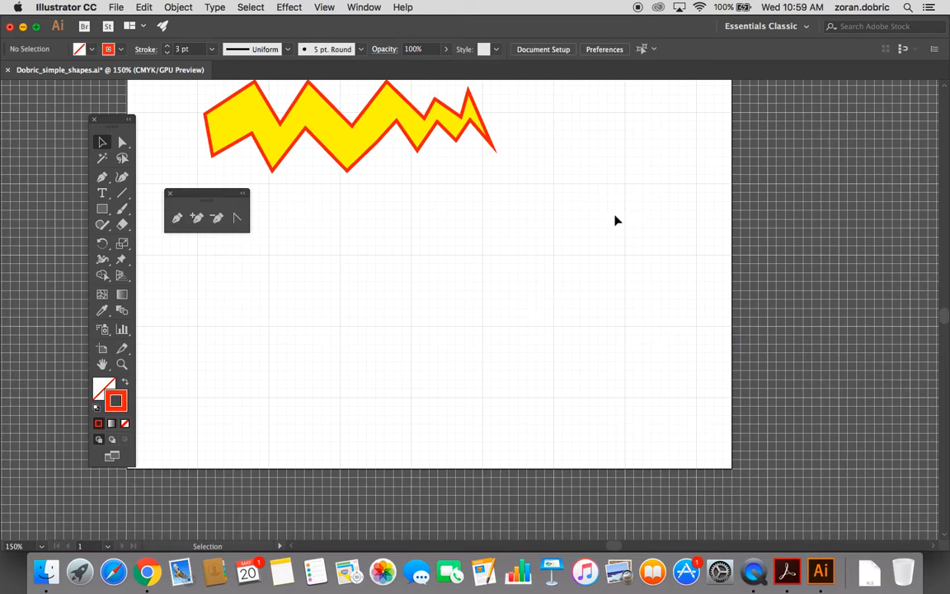
Step: Draw an open zigzag path to the right of the yellow zigzag with the Pen tool, using a black 3 pt stroke and no fill
{"action": "scroll", "coordinate": [519, 214], "scroll_direction": "down", "scroll_amount": 5}
{"action": "scroll", "coordinate": [505, 206], "scroll_direction": "up", "scroll_amount": 8}
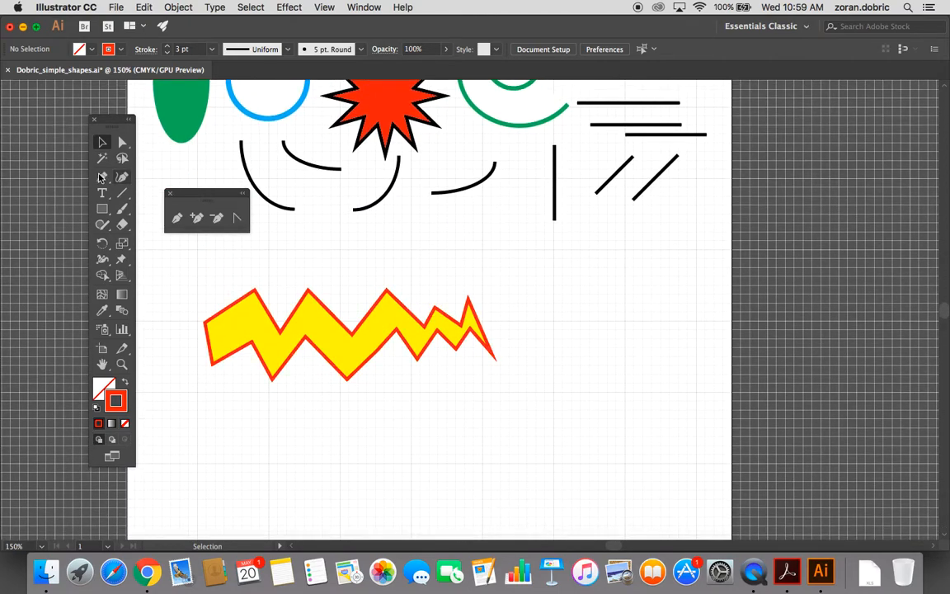
{"action": "left_click", "coordinate": [110, 49]}
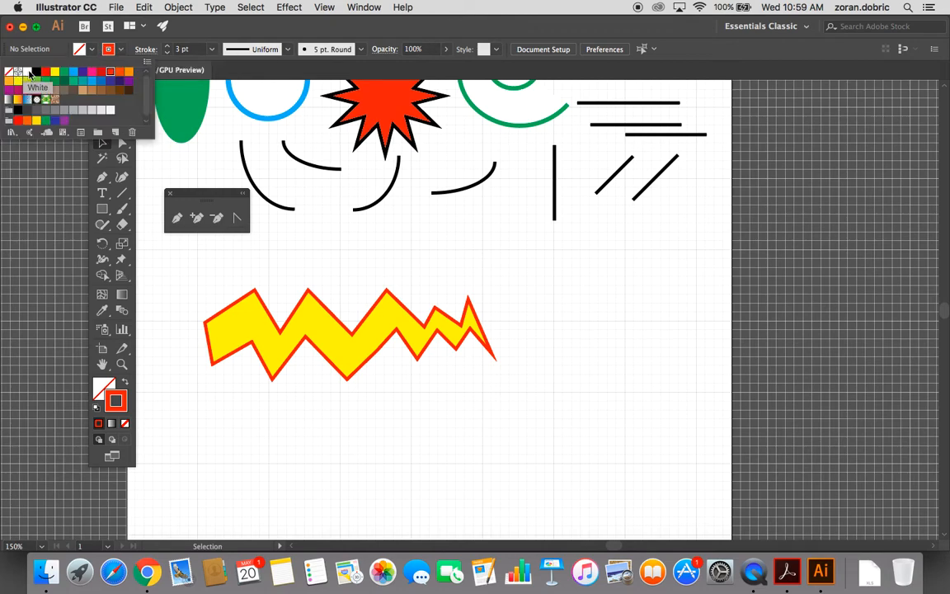
{"action": "left_click", "coordinate": [37, 72]}
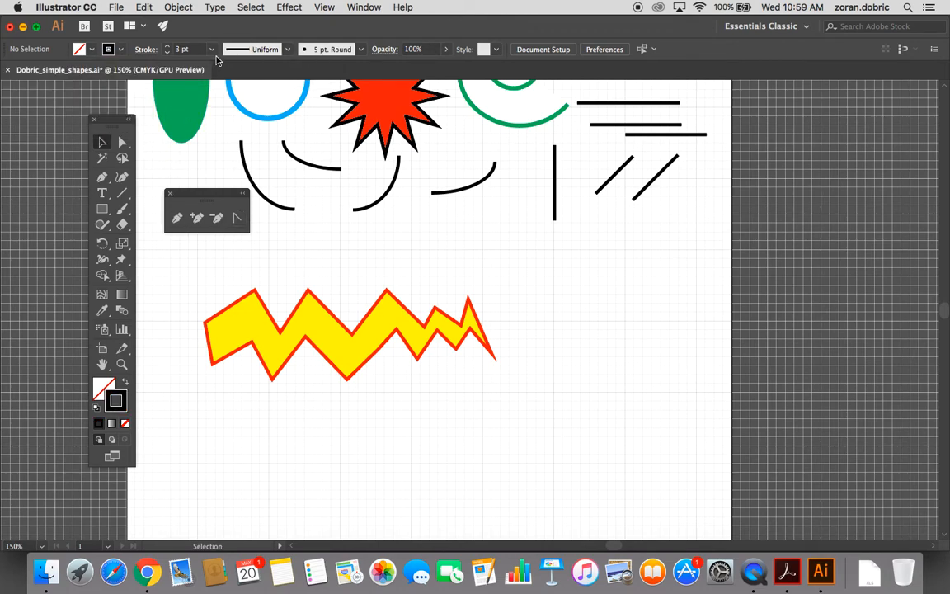
{"action": "left_click", "coordinate": [176, 217]}
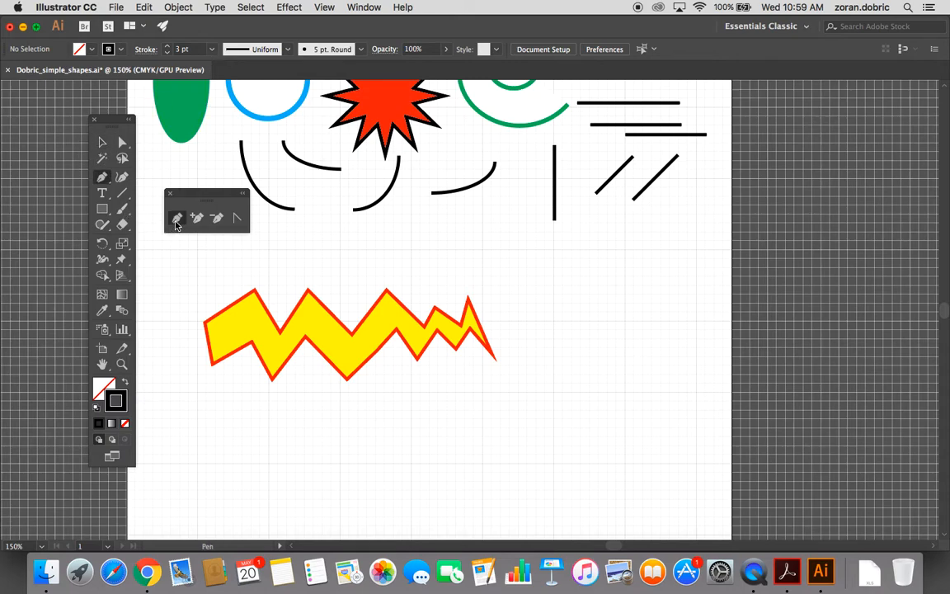
{"action": "left_click", "coordinate": [502, 305]}
{"action": "left_click", "coordinate": [532, 348]}
{"action": "left_click", "coordinate": [538, 282]}
{"action": "left_click", "coordinate": [561, 339]}
{"action": "left_click", "coordinate": [582, 278]}
{"action": "left_click", "coordinate": [603, 351]}
{"action": "left_click", "coordinate": [616, 286]}
{"action": "left_click", "coordinate": [636, 348]}
{"action": "left_click", "coordinate": [647, 269]}
{"action": "left_click", "coordinate": [666, 338]}
{"action": "left_click", "coordinate": [680, 287]}
{"action": "left_click", "coordinate": [694, 338]}
{"action": "left_click", "coordinate": [707, 292]}
{"action": "left_click", "coordinate": [721, 340]}
{"action": "left_click", "coordinate": [682, 381], "text": "super"}
{"action": "left_click", "coordinate": [668, 395], "text": "super"}
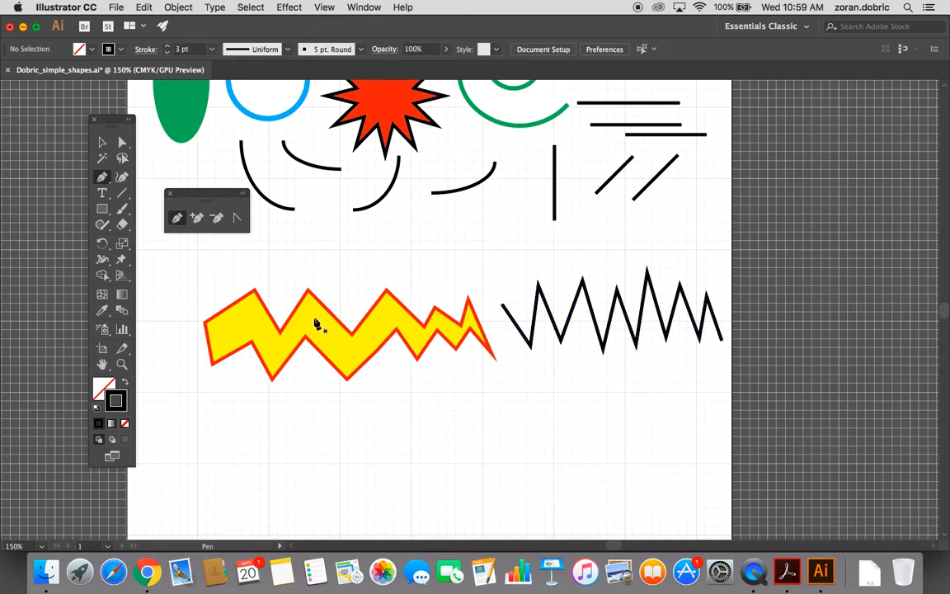
{"action": "left_click", "coordinate": [102, 142]}
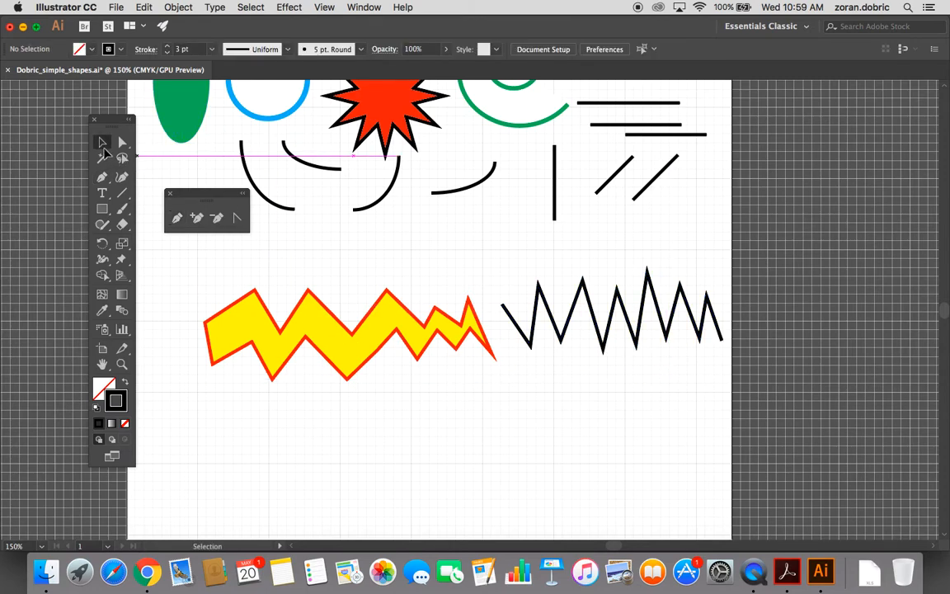
Step: Draw a closed square about 1 in wide with the Pen tool, following the gridlines in the empty area, with a 1 pt stroke
{"action": "left_click", "coordinate": [122, 364]}
{"action": "left_click", "coordinate": [220, 416]}
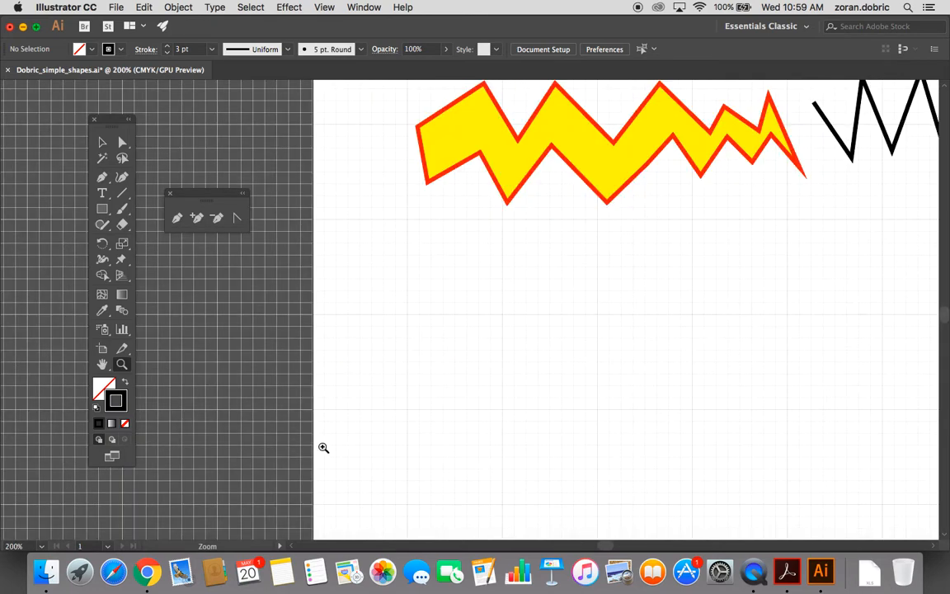
{"action": "left_click", "coordinate": [484, 379]}
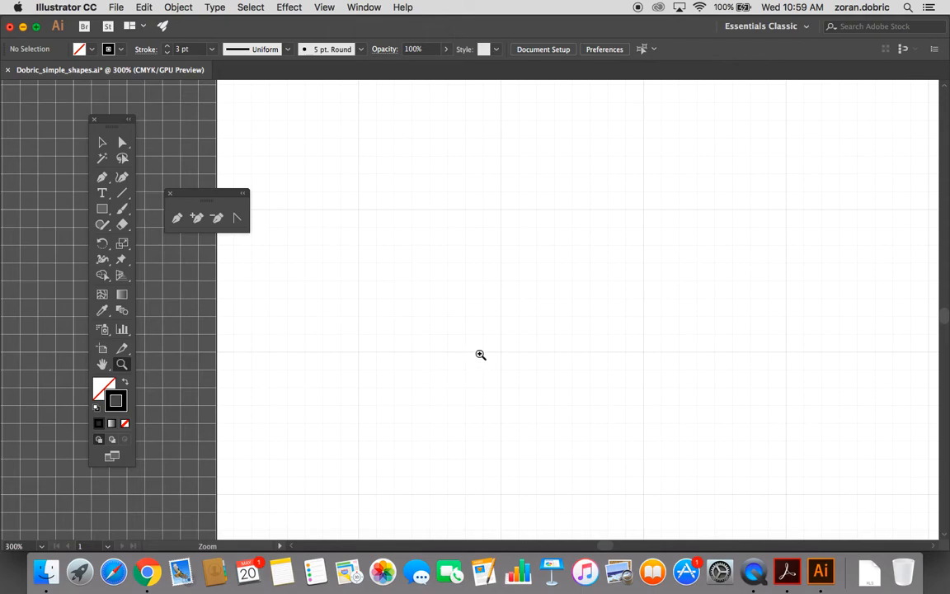
{"action": "left_click", "coordinate": [480, 355]}
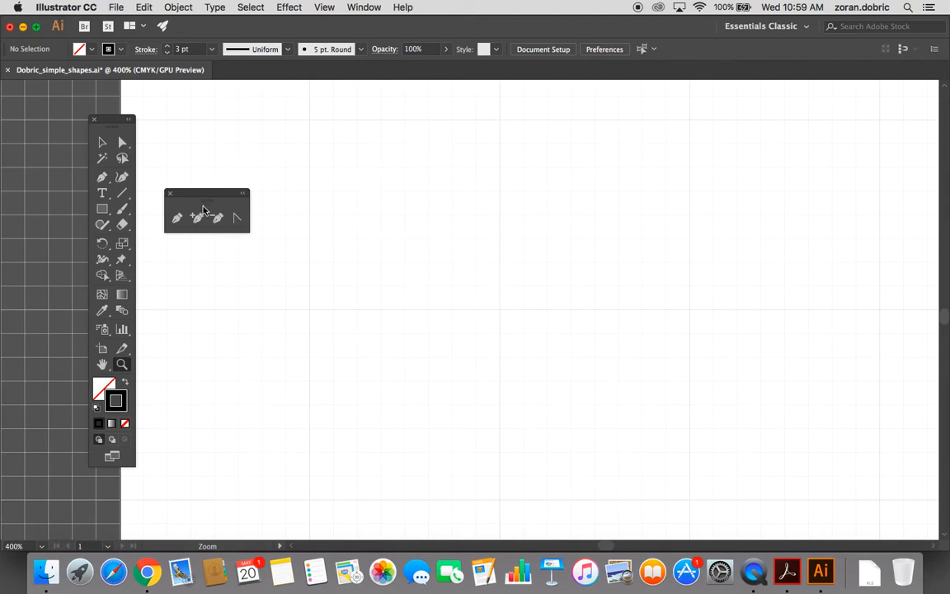
{"action": "left_click", "coordinate": [177, 218]}
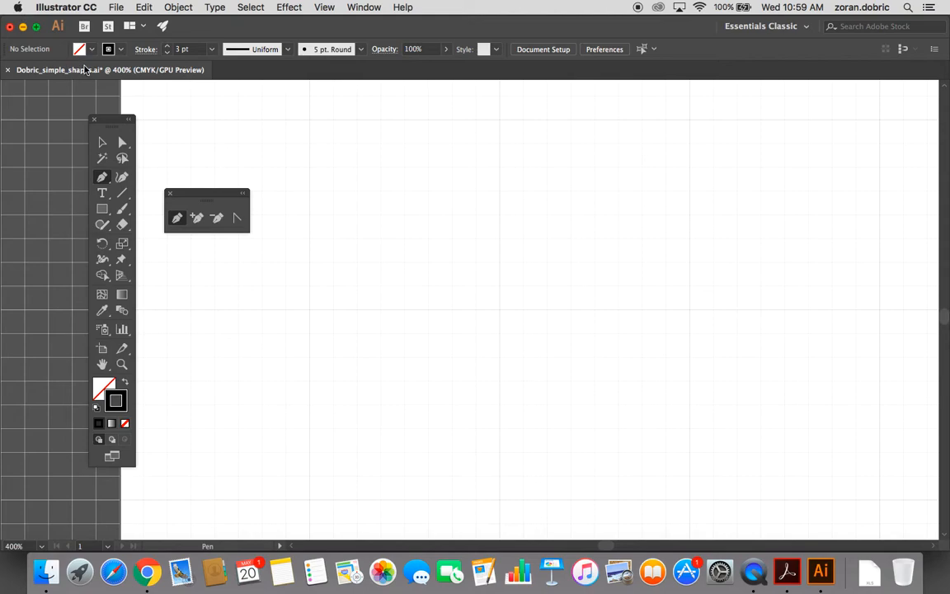
{"action": "left_click", "coordinate": [211, 50]}
{"action": "left_click", "coordinate": [230, 108]}
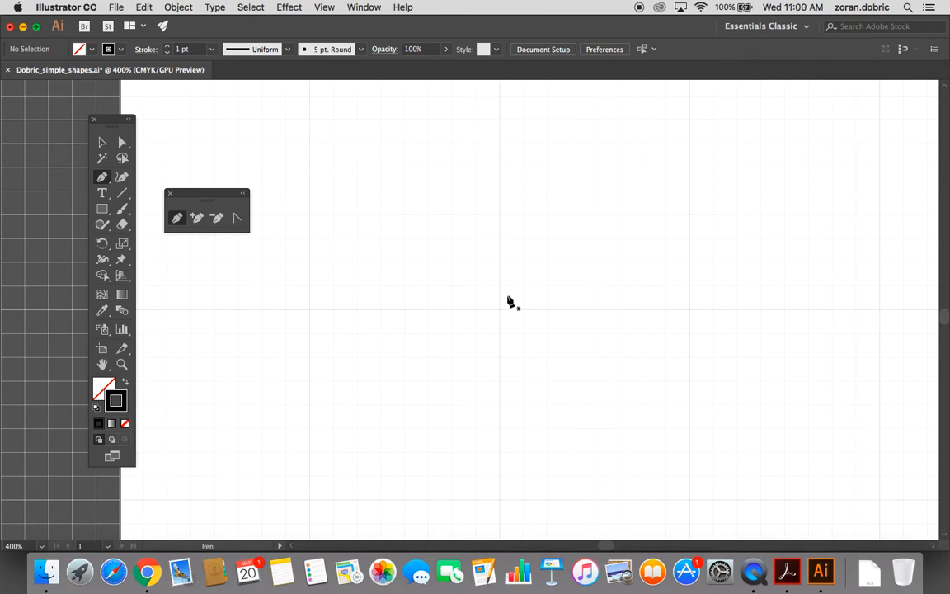
{"action": "left_click", "coordinate": [310, 121]}
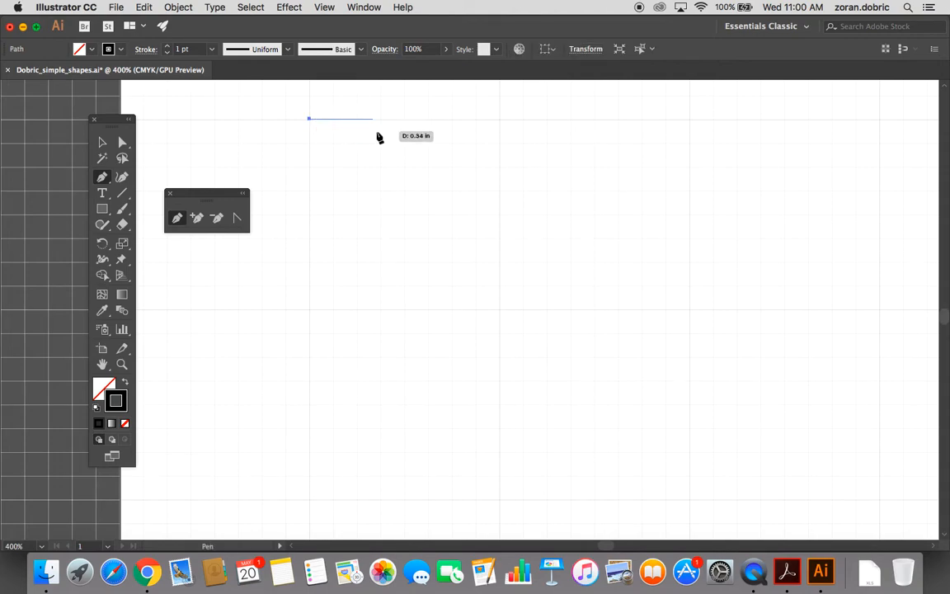
{"action": "left_click", "coordinate": [499, 125]}
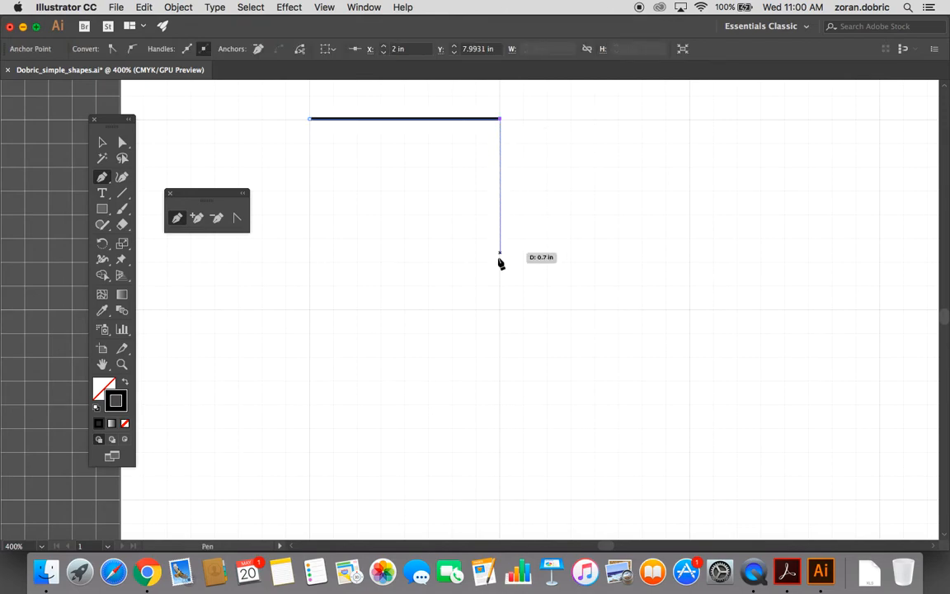
{"action": "left_click", "coordinate": [500, 310], "text": "shift"}
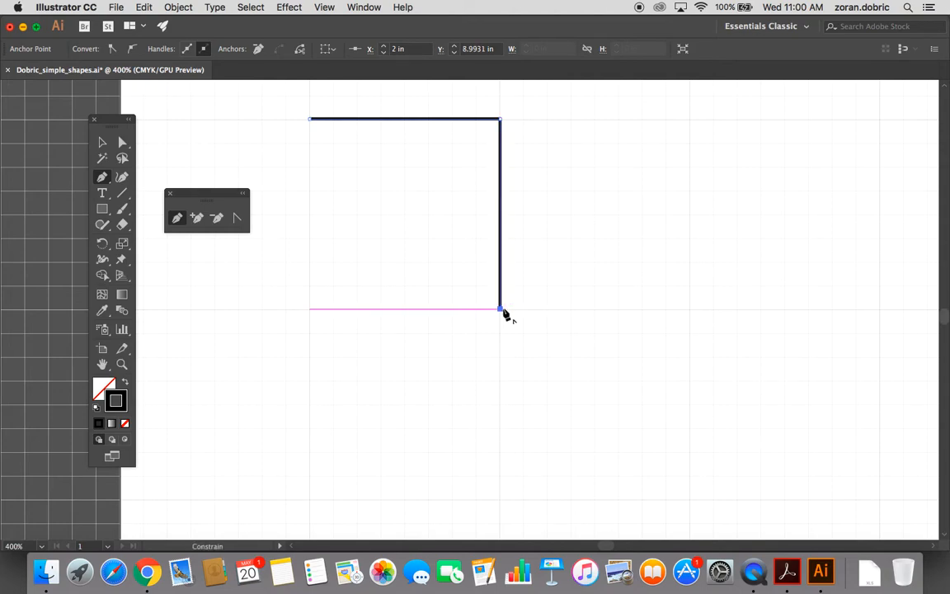
{"action": "left_click", "coordinate": [310, 310]}
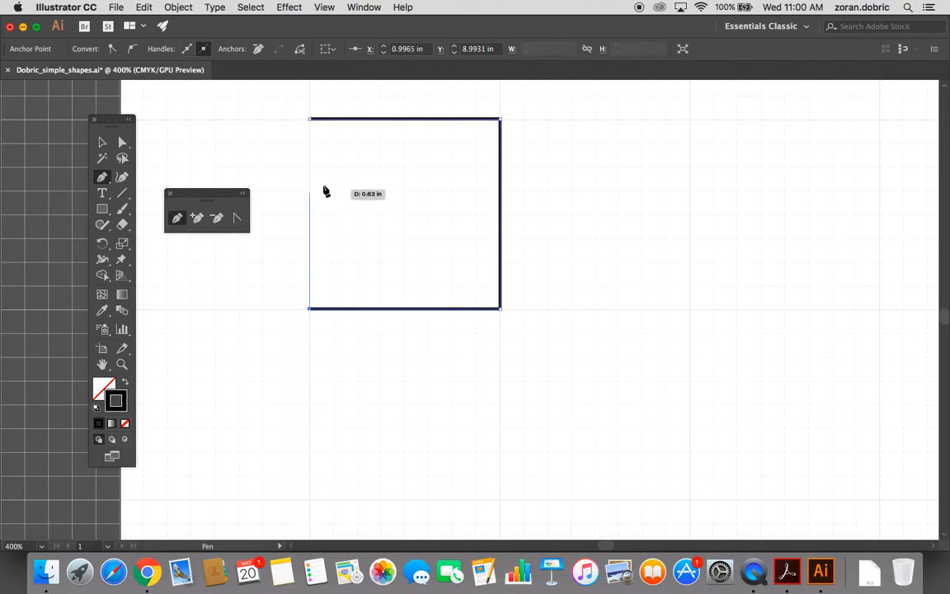
{"action": "left_click", "coordinate": [311, 123]}
{"action": "left_click", "coordinate": [103, 142]}
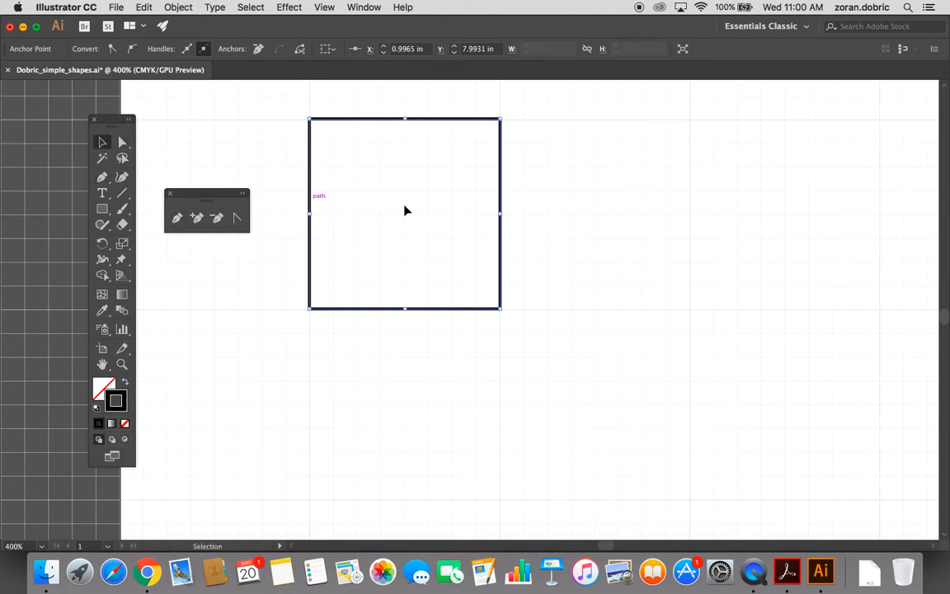
{"action": "left_click", "coordinate": [560, 206]}
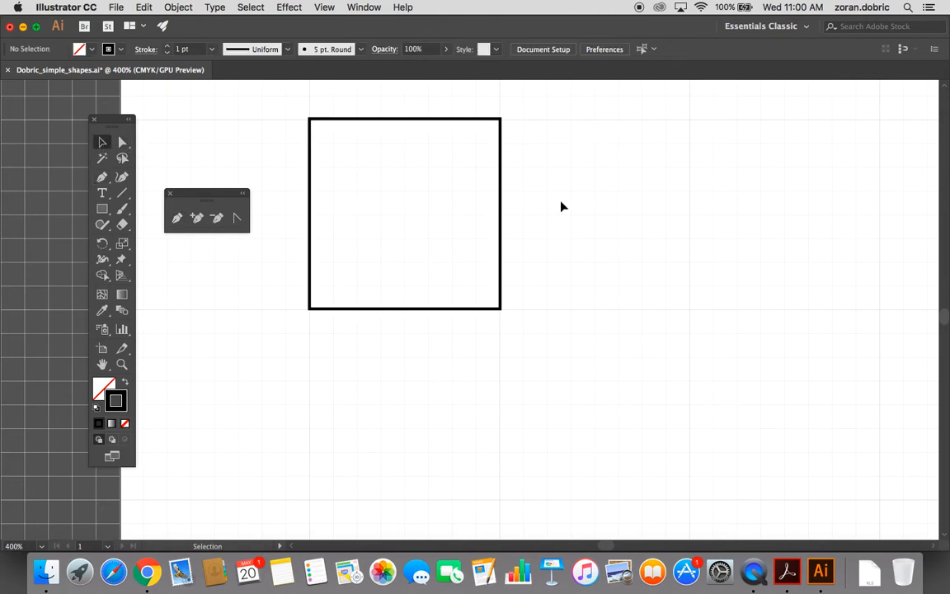
Step: Give the square a red stroke and yellow fill, shift it about 0.1 in to the left, and deselect it
{"action": "left_click", "coordinate": [505, 200]}
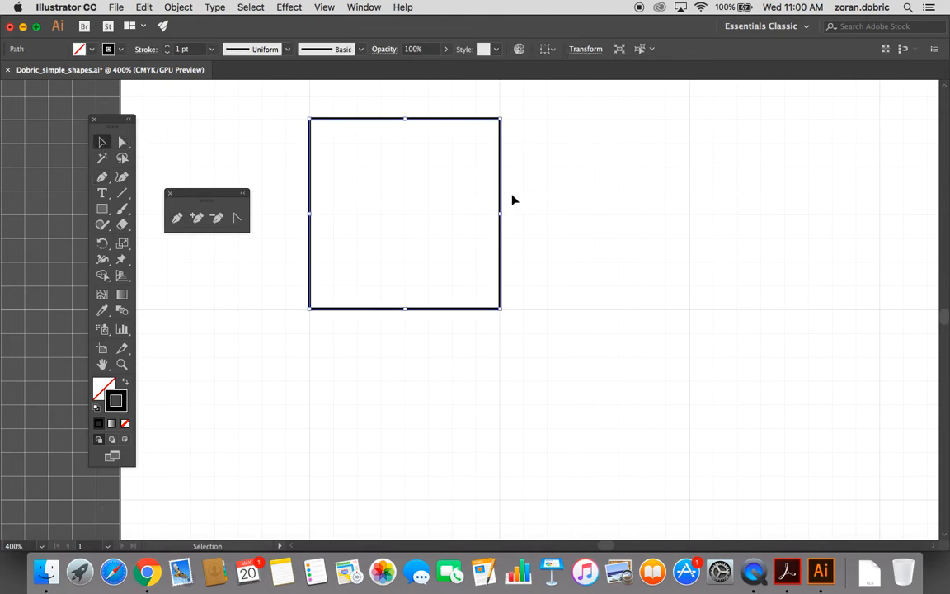
{"action": "left_click", "coordinate": [108, 50]}
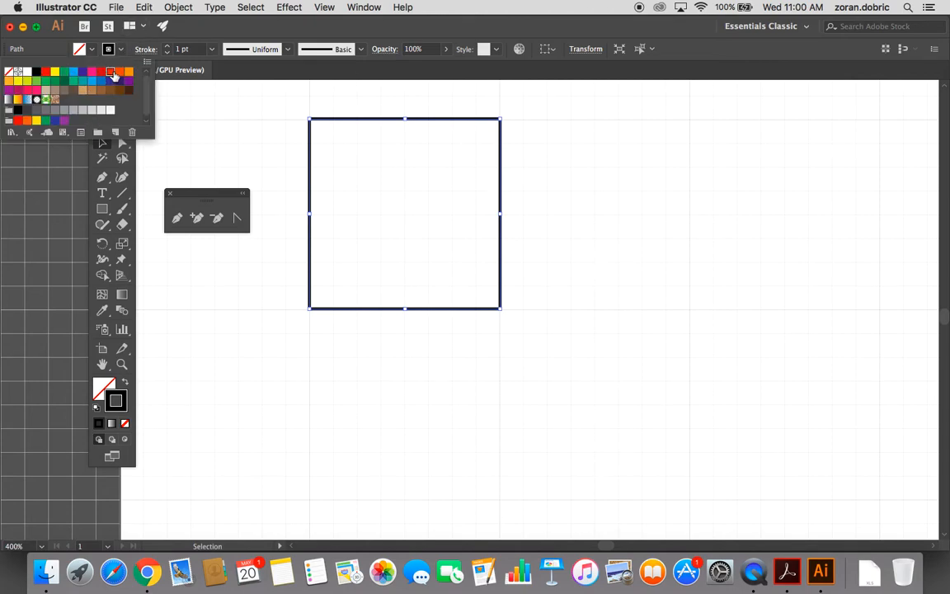
{"action": "left_click", "coordinate": [45, 71]}
{"action": "left_click", "coordinate": [90, 50]}
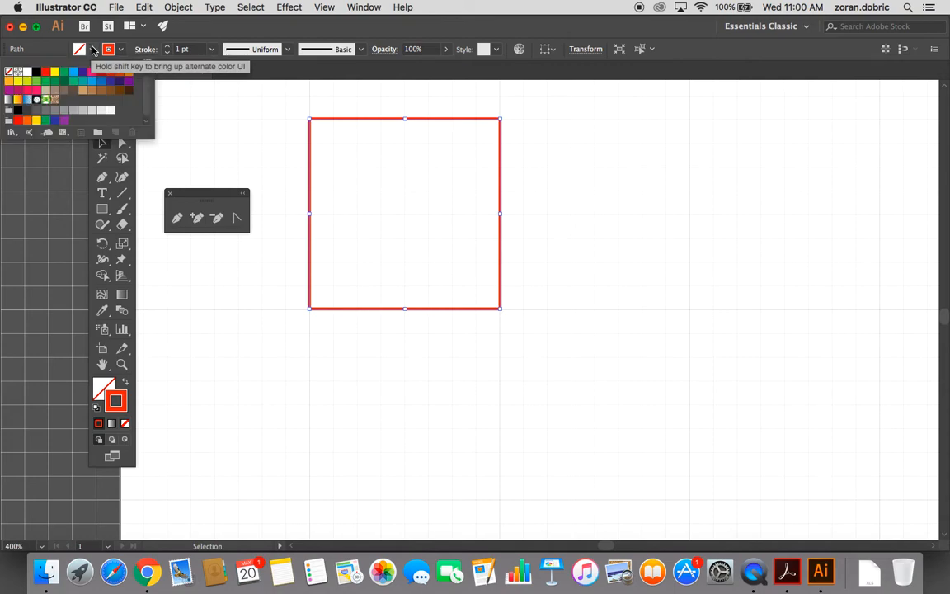
{"action": "left_click", "coordinate": [54, 71]}
{"action": "left_click", "coordinate": [247, 147]}
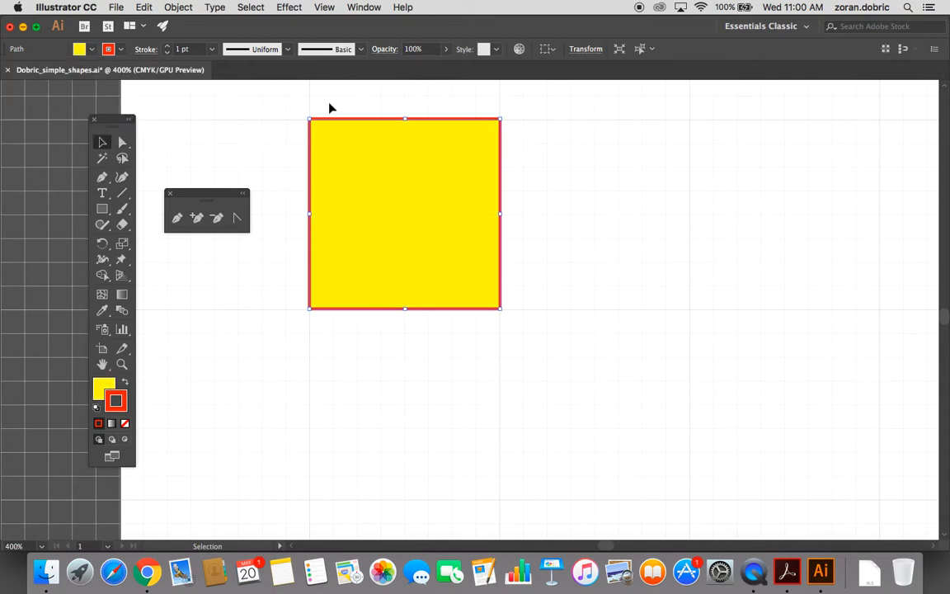
{"action": "left_click_drag", "start_coordinate": [384, 194], "coordinate": [378, 176]}
{"action": "left_click", "coordinate": [580, 157]}
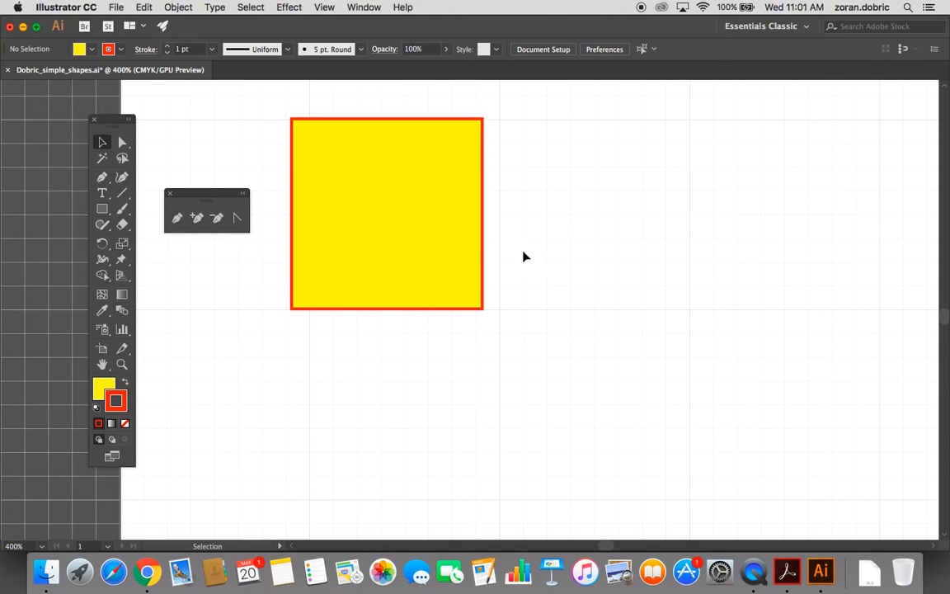
Step: Set the fill to None and the stroke to Black for new paths, with nothing selected
{"action": "scroll", "coordinate": [517, 233], "scroll_direction": "down", "scroll_amount": 2}
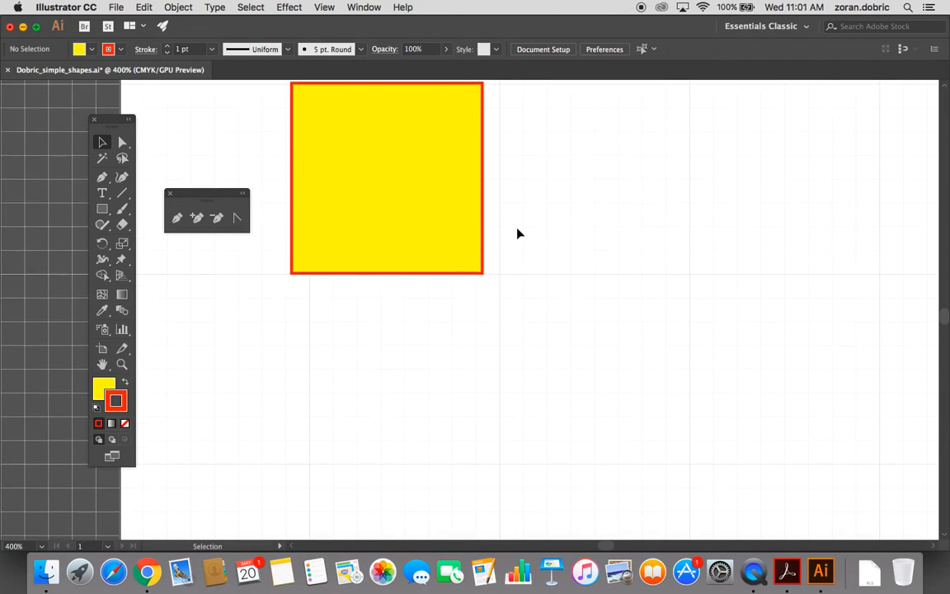
{"action": "scroll", "coordinate": [537, 242], "scroll_direction": "up", "scroll_amount": 4}
{"action": "scroll", "coordinate": [536, 240], "scroll_direction": "up", "scroll_amount": 6}
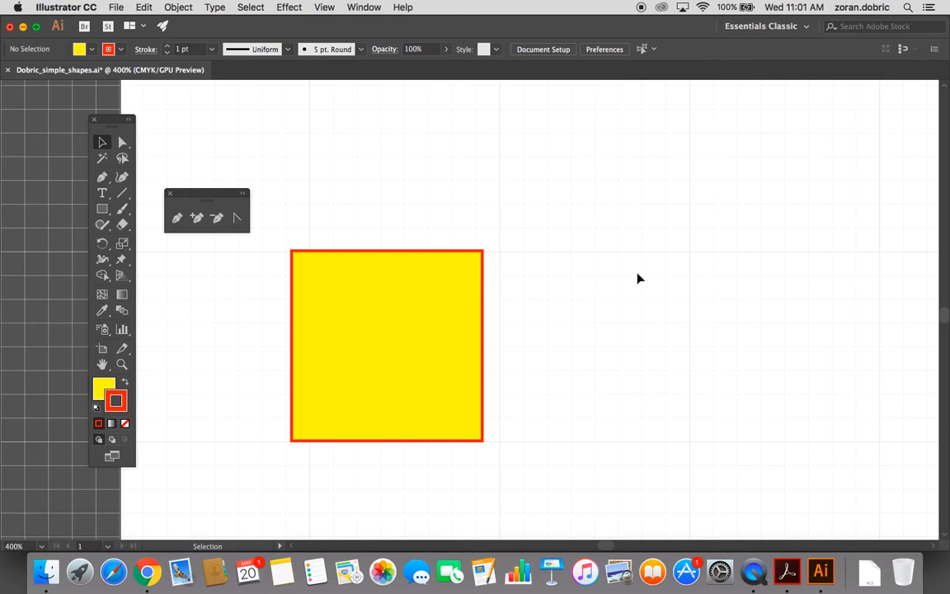
{"action": "scroll", "coordinate": [618, 303], "scroll_direction": "right", "scroll_amount": 5}
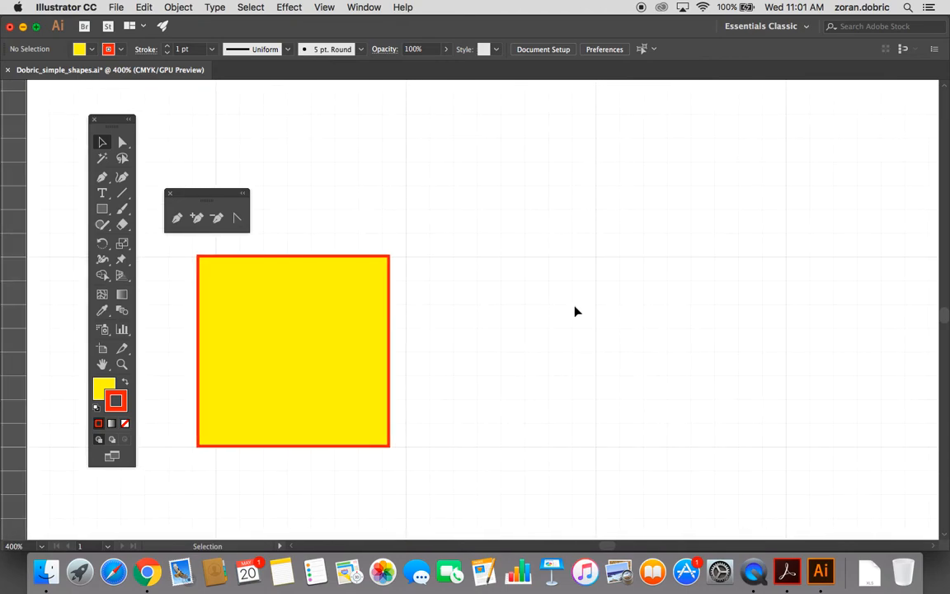
{"action": "scroll", "coordinate": [582, 308], "scroll_direction": "right", "scroll_amount": 3}
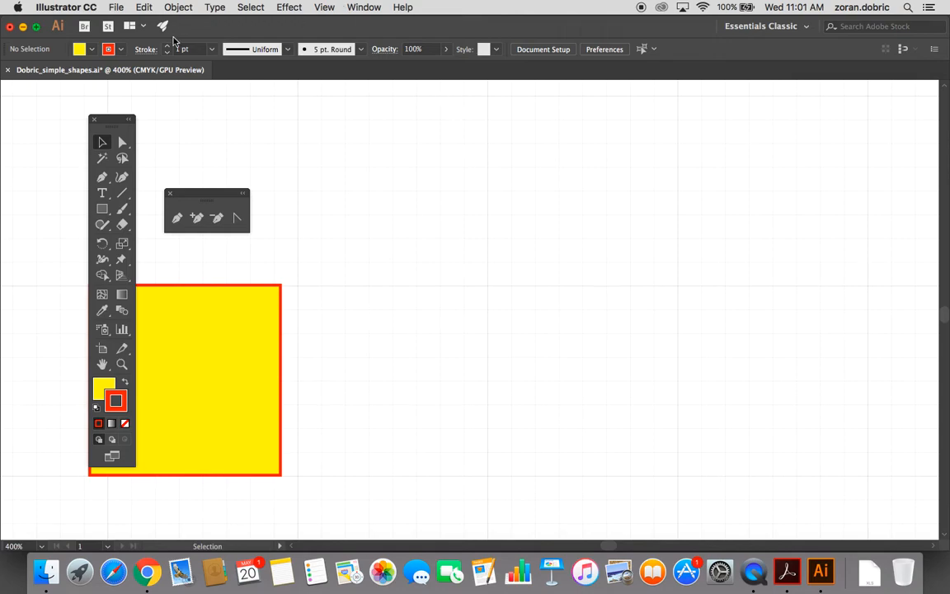
{"action": "left_click", "coordinate": [92, 50]}
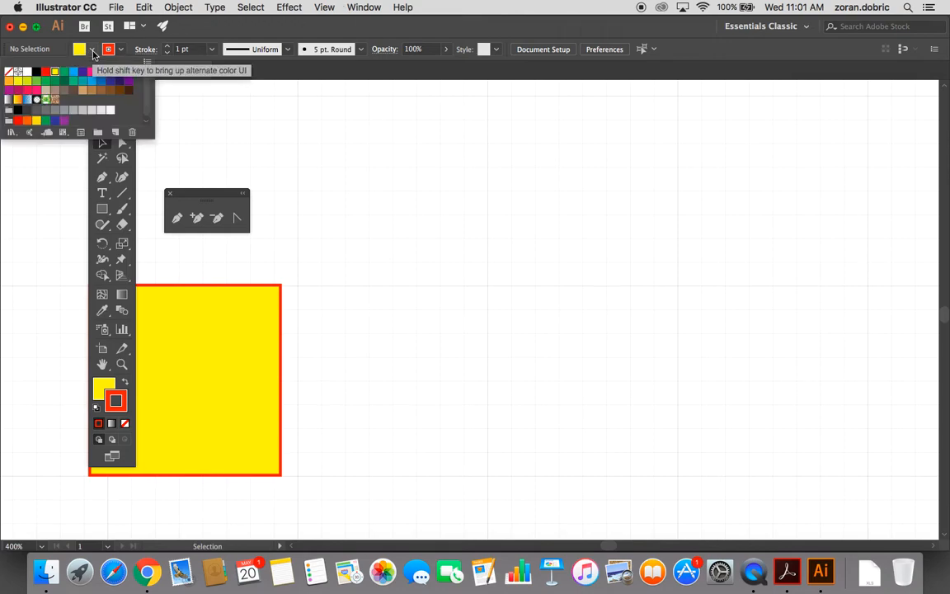
{"action": "left_click", "coordinate": [8, 71]}
{"action": "left_click", "coordinate": [122, 51]}
{"action": "left_click", "coordinate": [122, 50]}
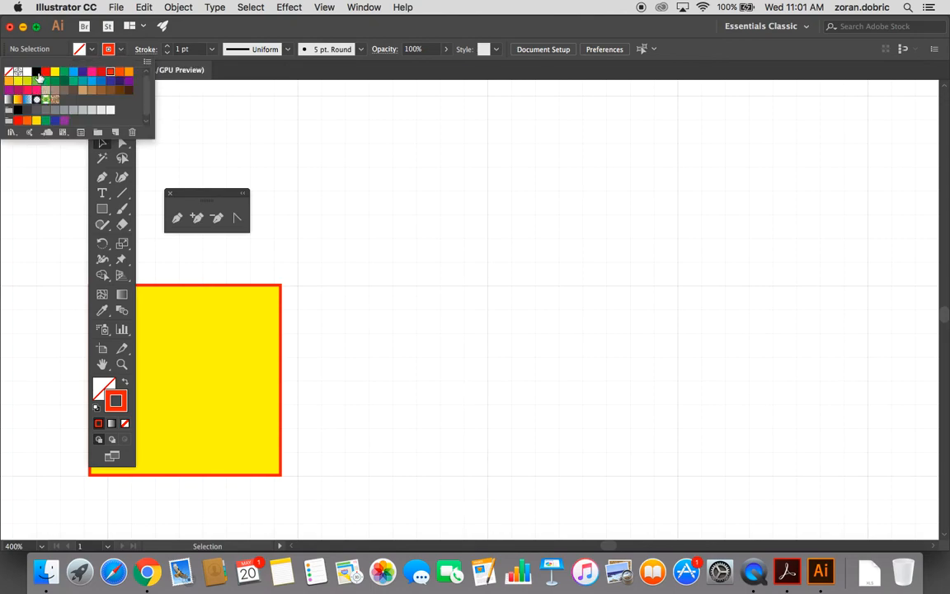
{"action": "left_click", "coordinate": [37, 73]}
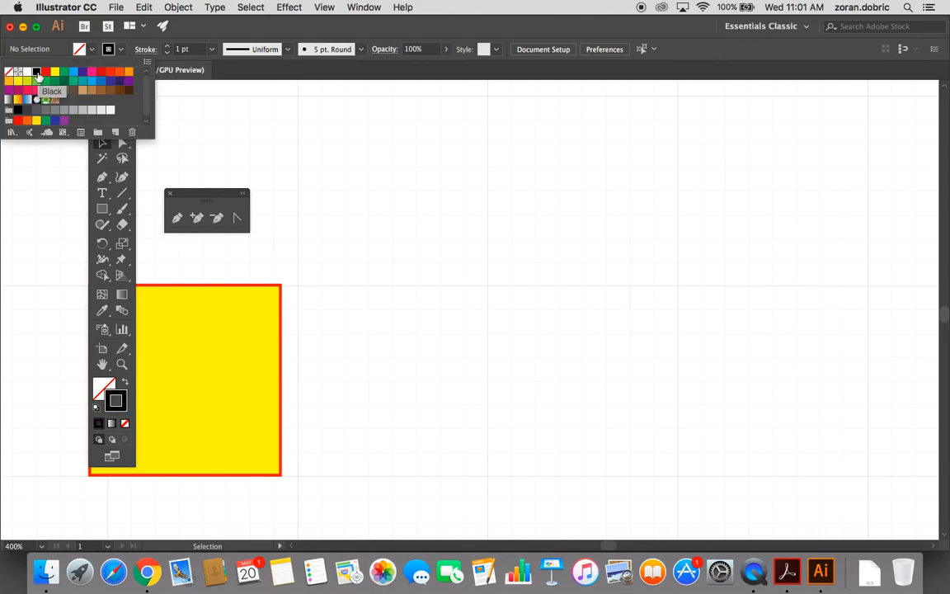
{"action": "left_click", "coordinate": [212, 32]}
Step: Draw a long open zigzag of sharp, uneven peaks to the right of the yellow square with the Pen tool, and end the path
{"action": "key", "text": "p"}
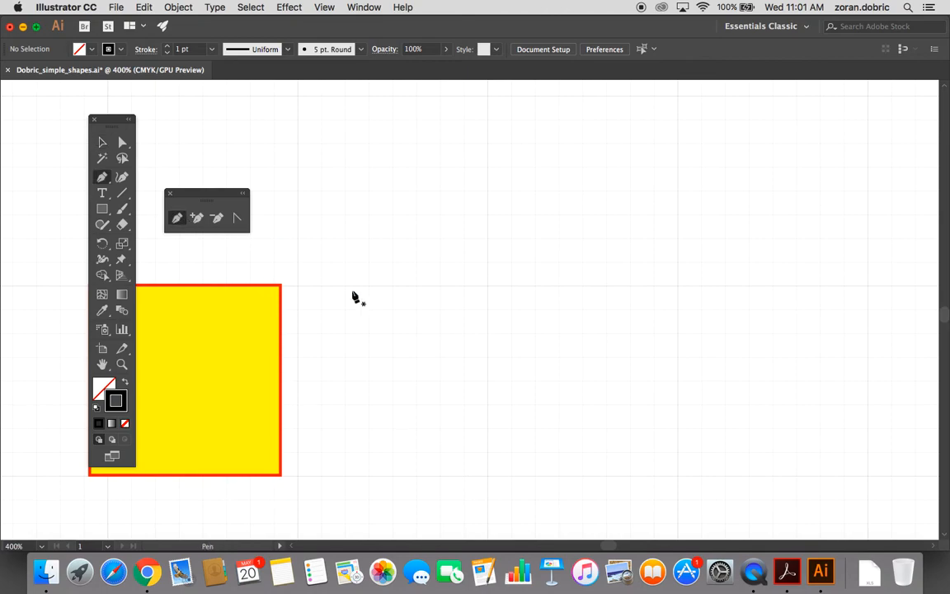
{"action": "left_click", "coordinate": [334, 221]}
{"action": "left_click", "coordinate": [401, 400]}
{"action": "left_click", "coordinate": [436, 244]}
{"action": "left_click", "coordinate": [487, 373]}
{"action": "left_click", "coordinate": [493, 196]}
{"action": "left_click", "coordinate": [586, 419]}
{"action": "left_click", "coordinate": [618, 213]}
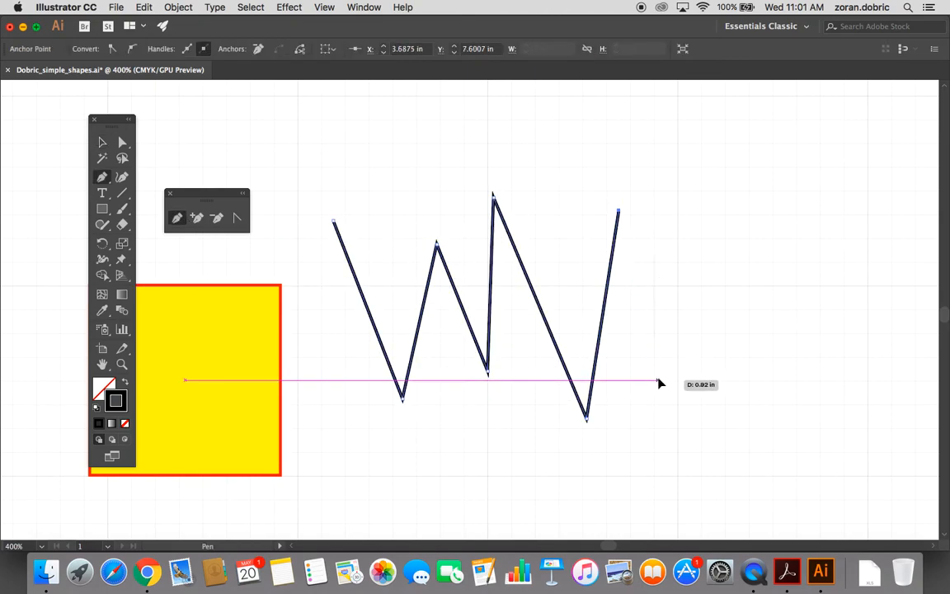
{"action": "left_click", "coordinate": [657, 381]}
{"action": "left_click", "coordinate": [703, 202]}
{"action": "left_click", "coordinate": [724, 391]}
{"action": "left_click", "coordinate": [750, 206]}
{"action": "left_click", "coordinate": [798, 346]}
{"action": "left_click", "coordinate": [798, 178]}
{"action": "left_click", "coordinate": [829, 351]}
{"action": "left_click", "coordinate": [842, 180]}
{"action": "left_click", "coordinate": [876, 318]}
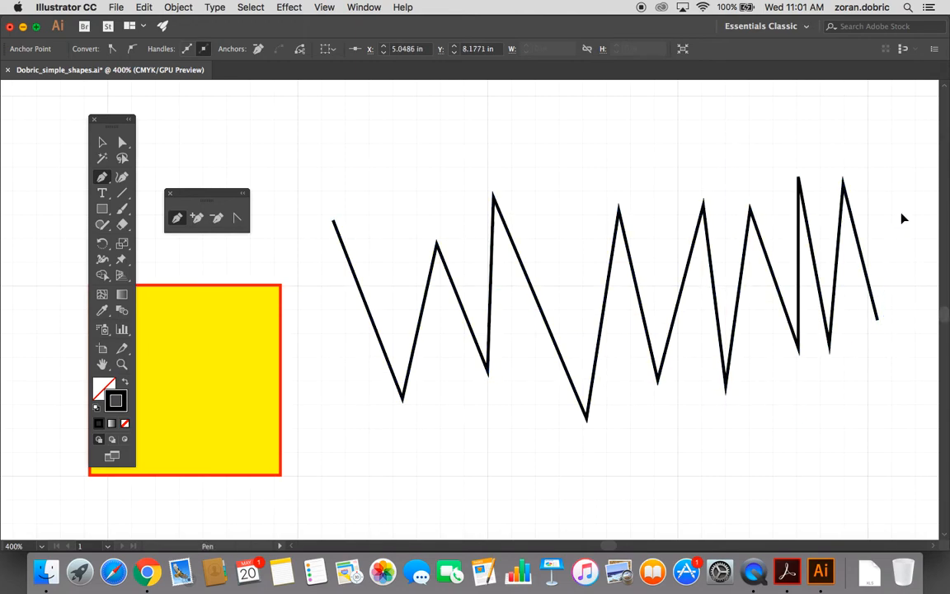
{"action": "left_click", "coordinate": [900, 211]}
{"action": "left_click", "coordinate": [930, 323]}
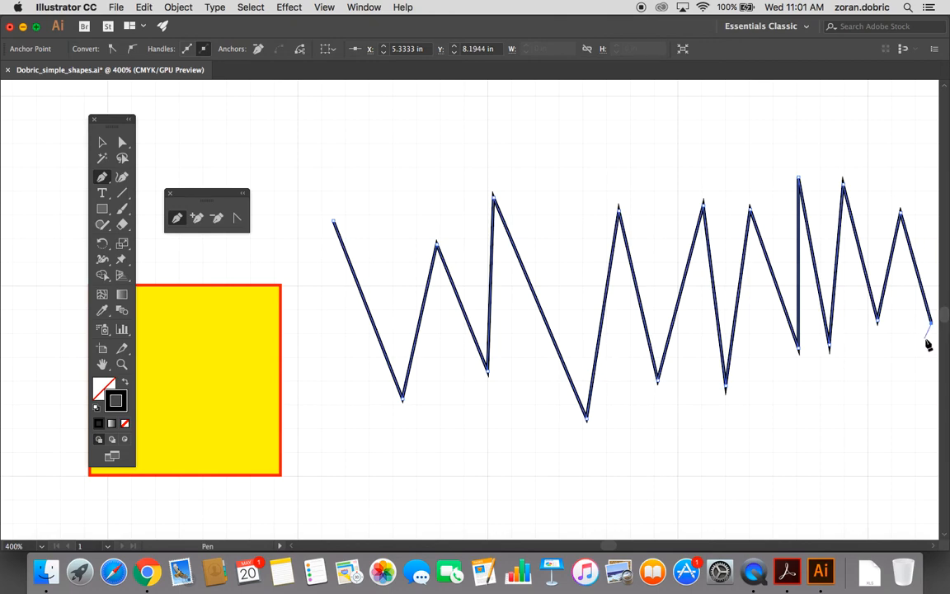
{"action": "left_click", "coordinate": [909, 382], "text": "super"}
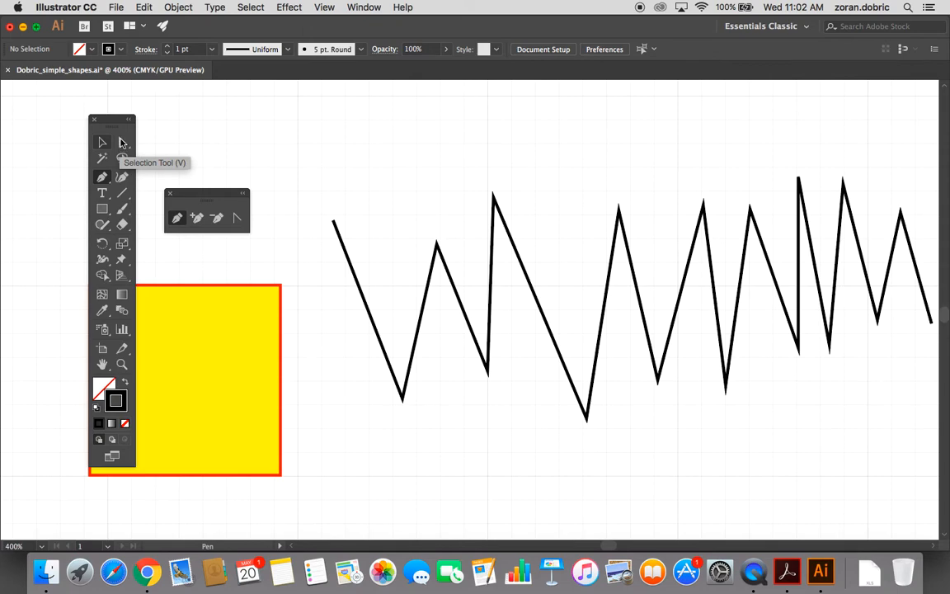
Step: Split the zigzag into three open pieces with Direct Selection by deleting its second peak's anchor, then the right piece's second peak anchor
{"action": "left_click", "coordinate": [121, 143]}
{"action": "left_click", "coordinate": [454, 285]}
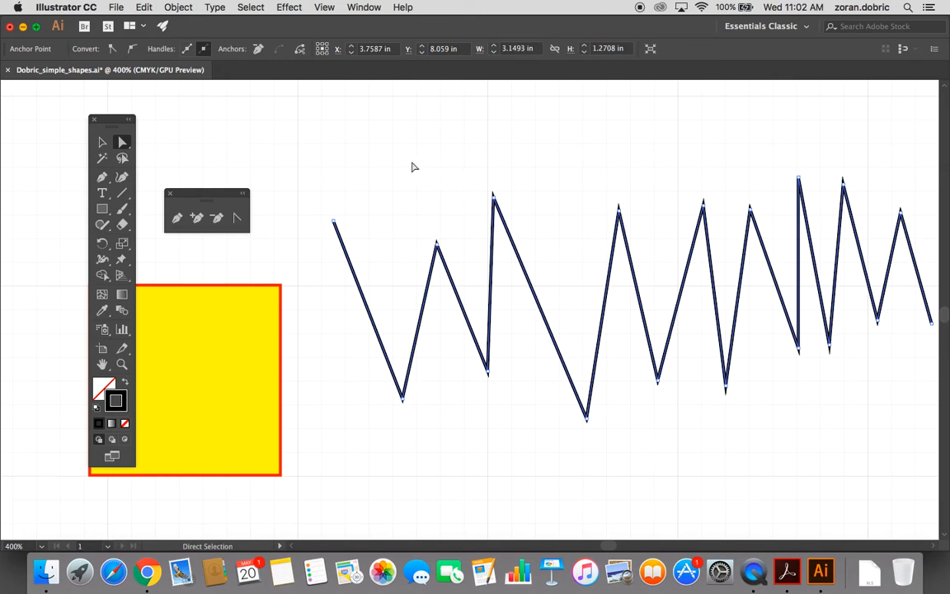
{"action": "left_click", "coordinate": [494, 197]}
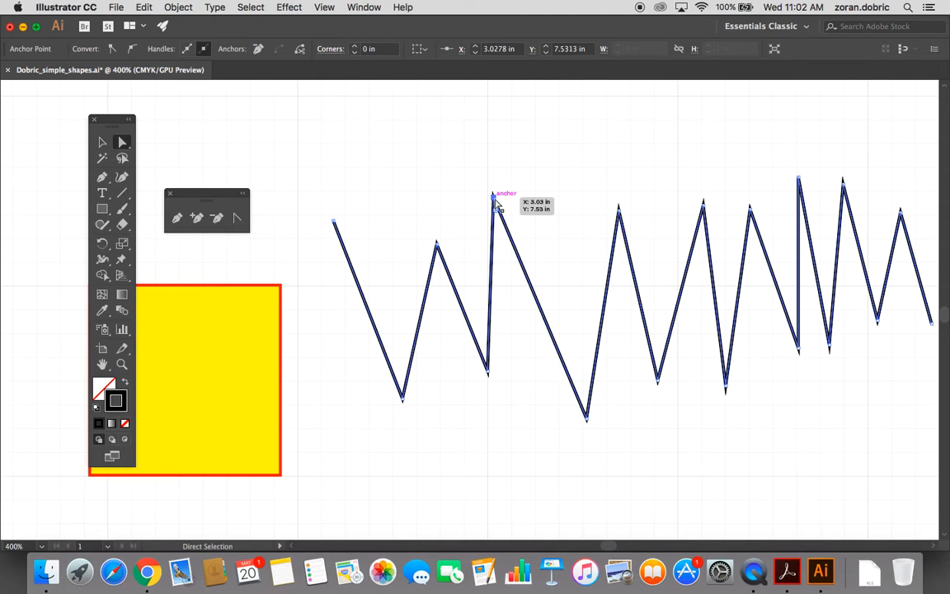
{"action": "key", "text": "Delete"}
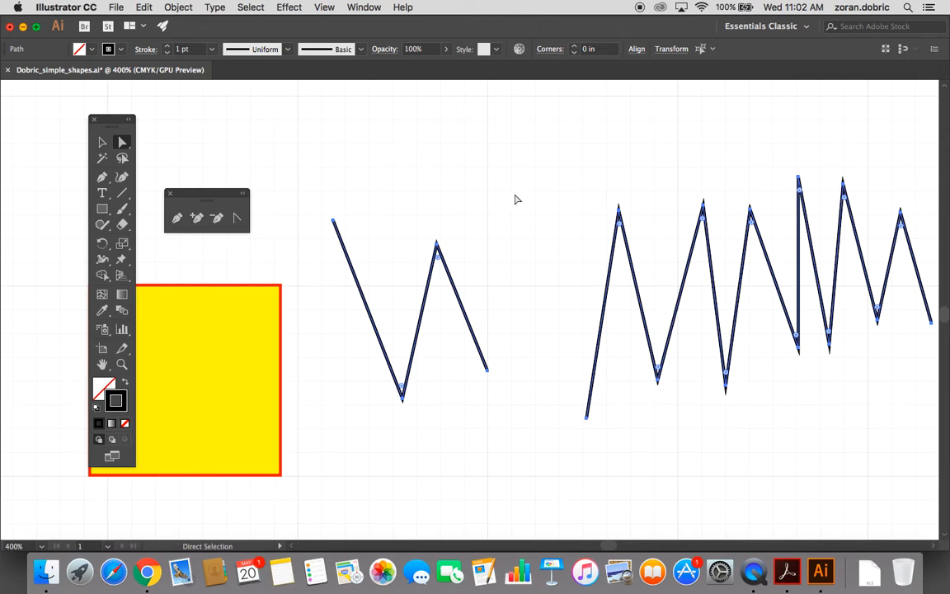
{"action": "left_click", "coordinate": [517, 204]}
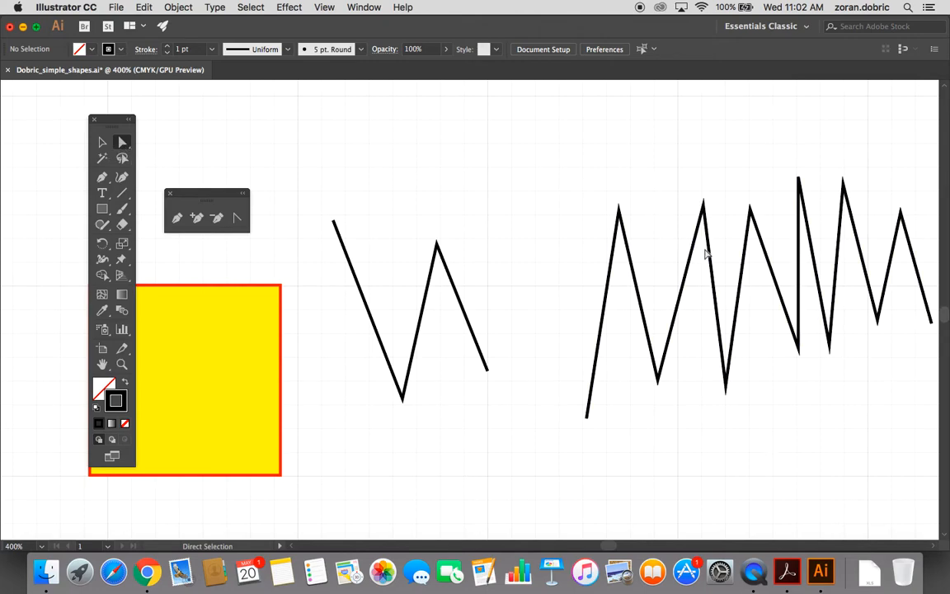
{"action": "left_click", "coordinate": [711, 248]}
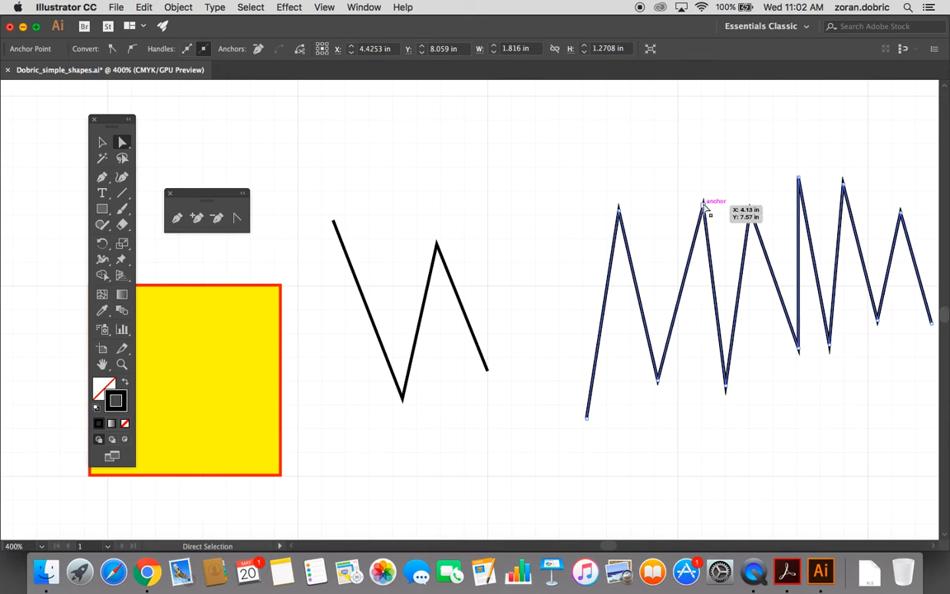
{"action": "left_click", "coordinate": [704, 205]}
{"action": "key", "text": "Delete"}
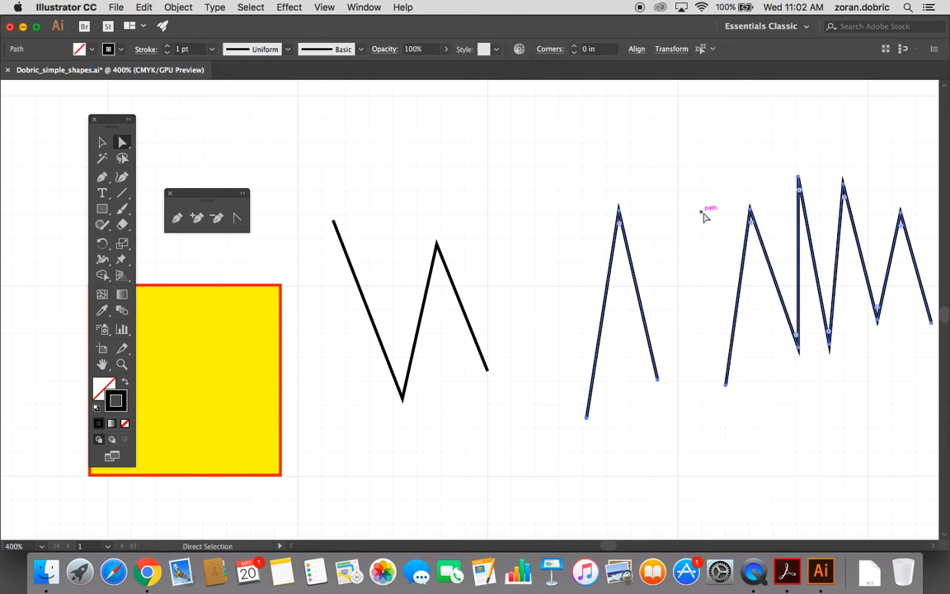
{"action": "left_click", "coordinate": [683, 234]}
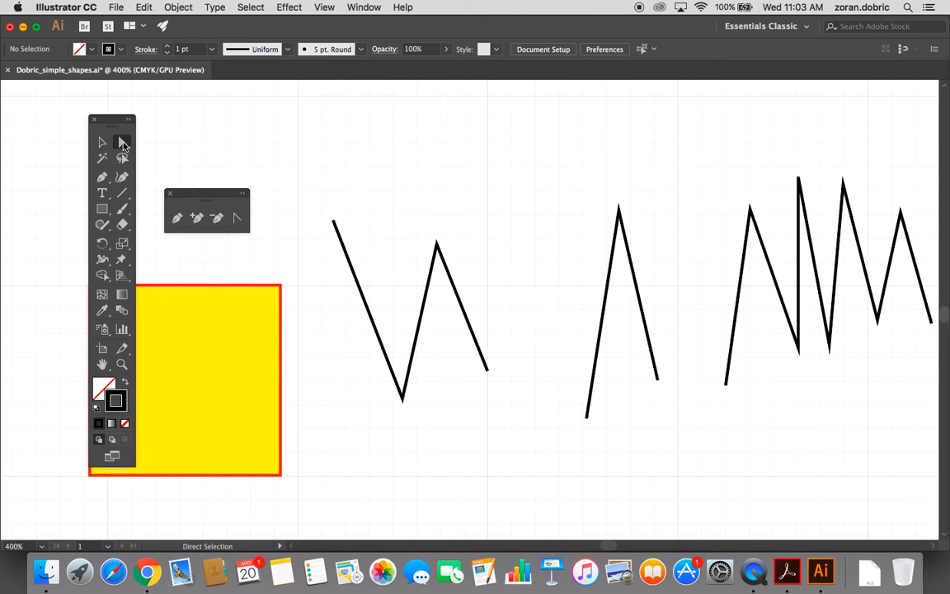
Step: Remove the zigzag's two outer end segments by deleting the first anchor of the left piece and the last anchor of the right piece
{"action": "left_click", "coordinate": [334, 219]}
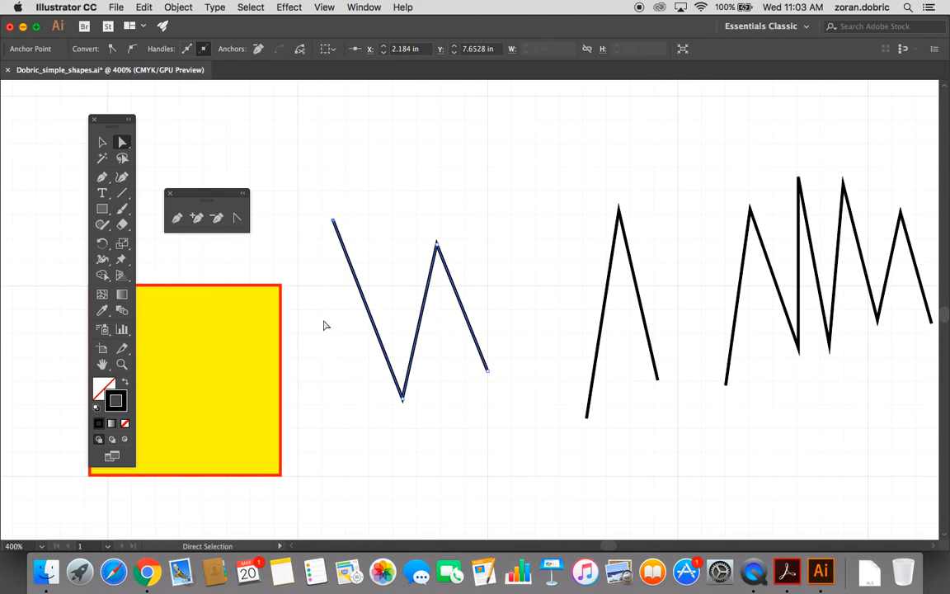
{"action": "key", "text": "Delete"}
{"action": "left_click", "coordinate": [324, 325]}
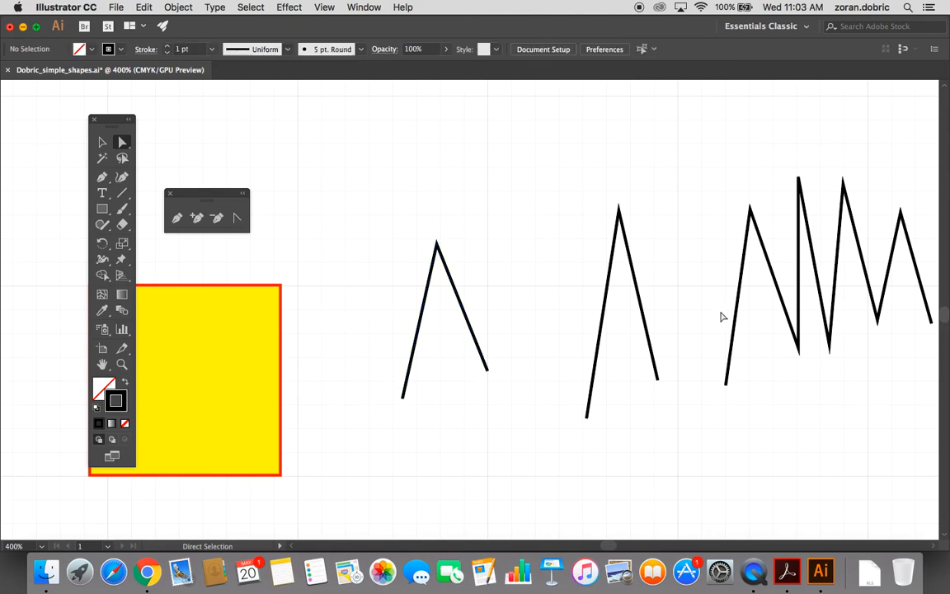
{"action": "scroll", "coordinate": [720, 317], "scroll_direction": "right", "scroll_amount": 5}
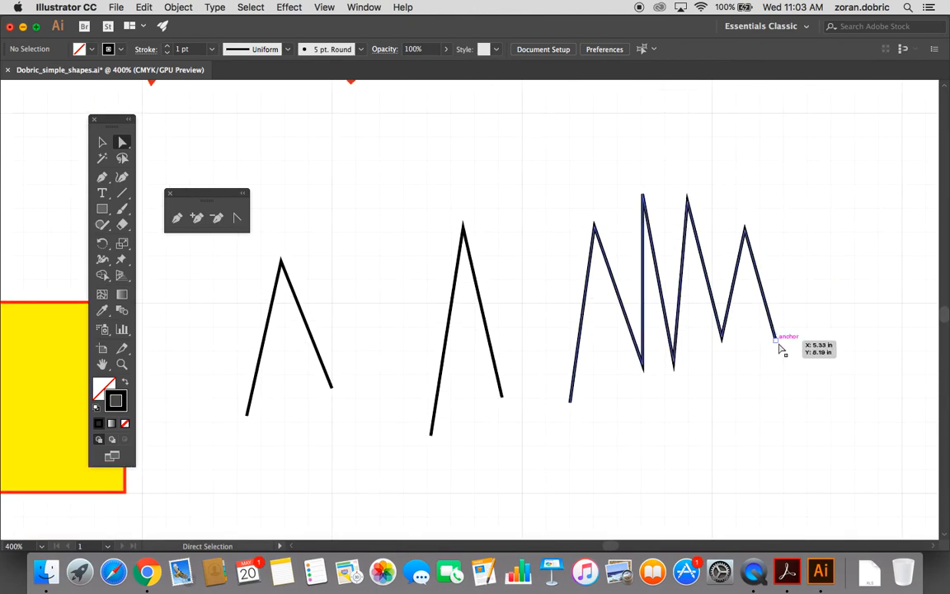
{"action": "left_click", "coordinate": [777, 343]}
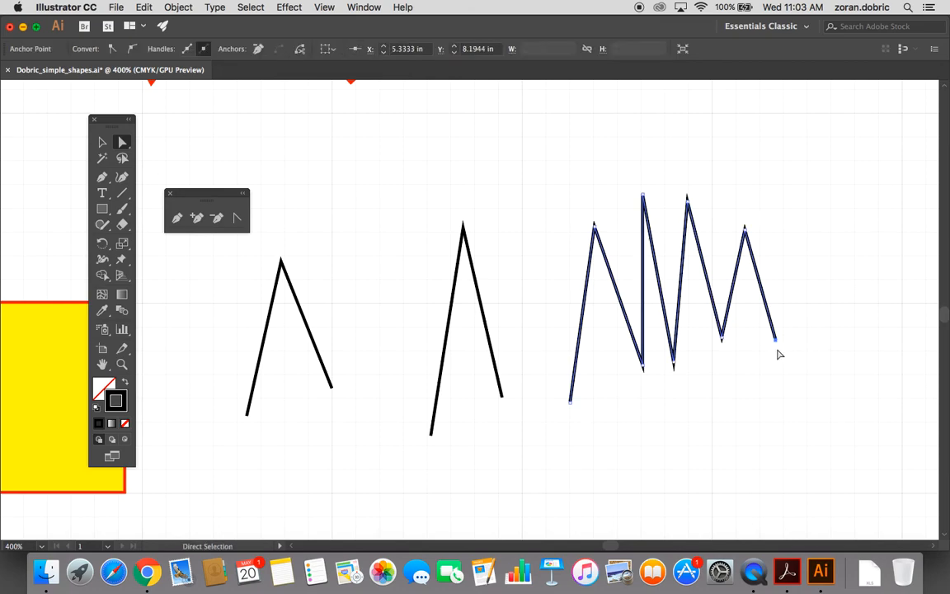
{"action": "key", "text": "Delete"}
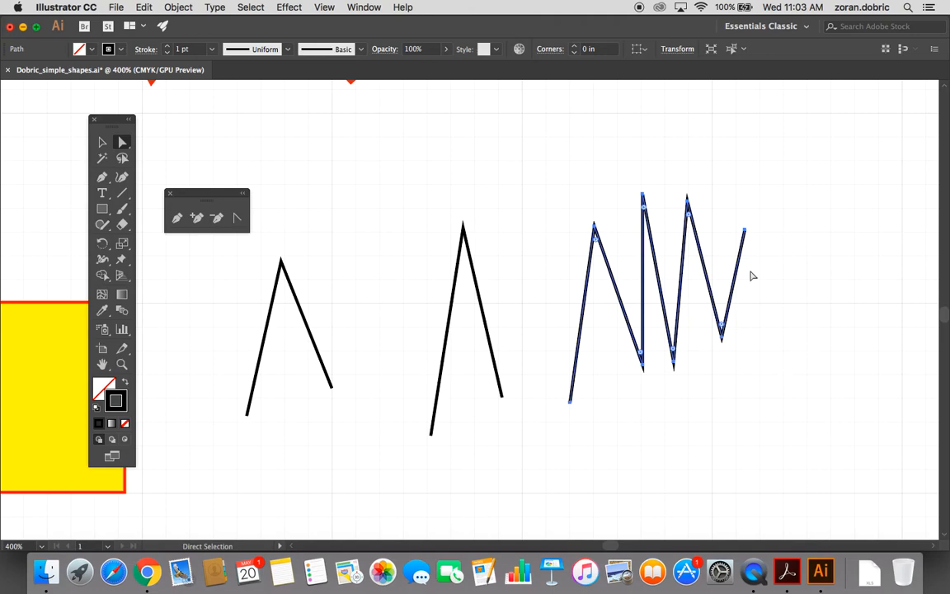
{"action": "left_click", "coordinate": [791, 303]}
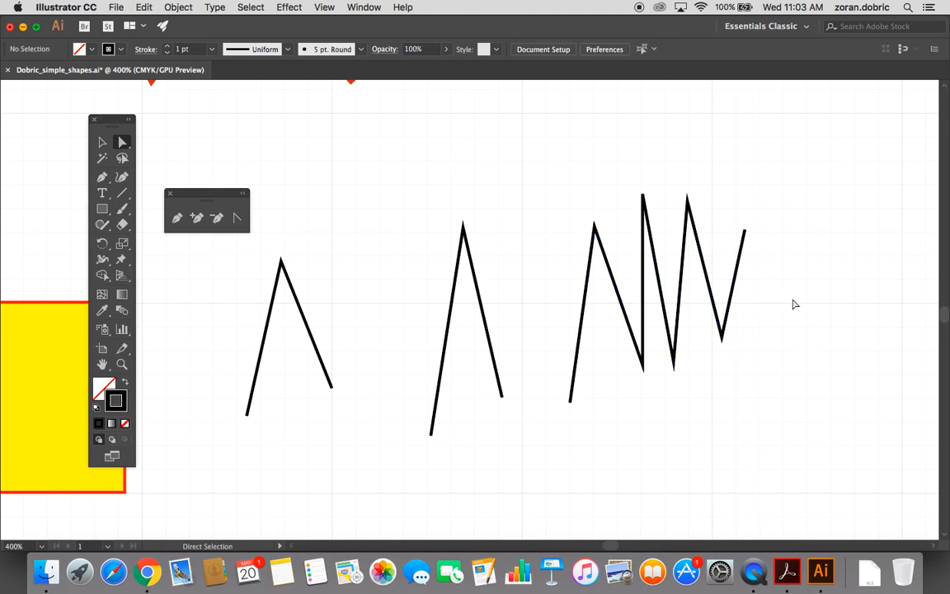
Step: Reconnect the three zigzag pieces into one path with the Pen tool, joining their neighbouring lower endpoints with straight segments
{"action": "left_click", "coordinate": [178, 219]}
{"action": "left_click", "coordinate": [333, 387]}
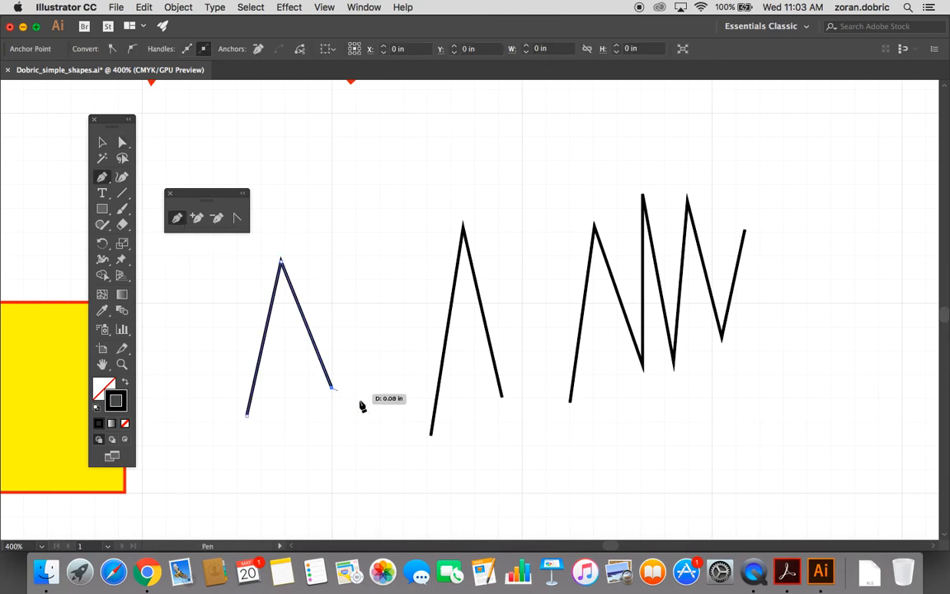
{"action": "left_click", "coordinate": [431, 434]}
{"action": "left_click", "coordinate": [503, 399]}
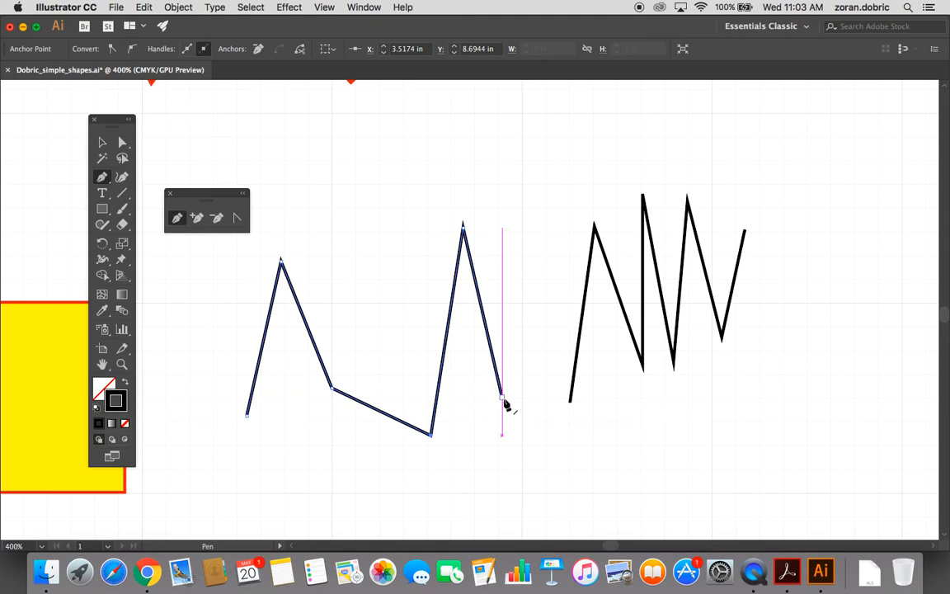
{"action": "left_click", "coordinate": [569, 402]}
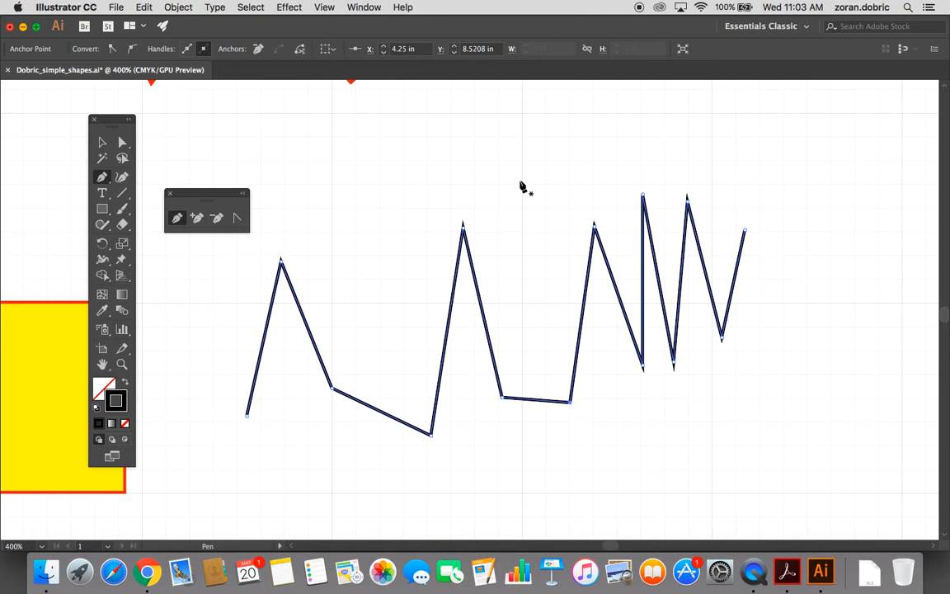
Step: Delete the whole zigzag path and turn on Snap to Grid
{"action": "key", "text": "Delete"}
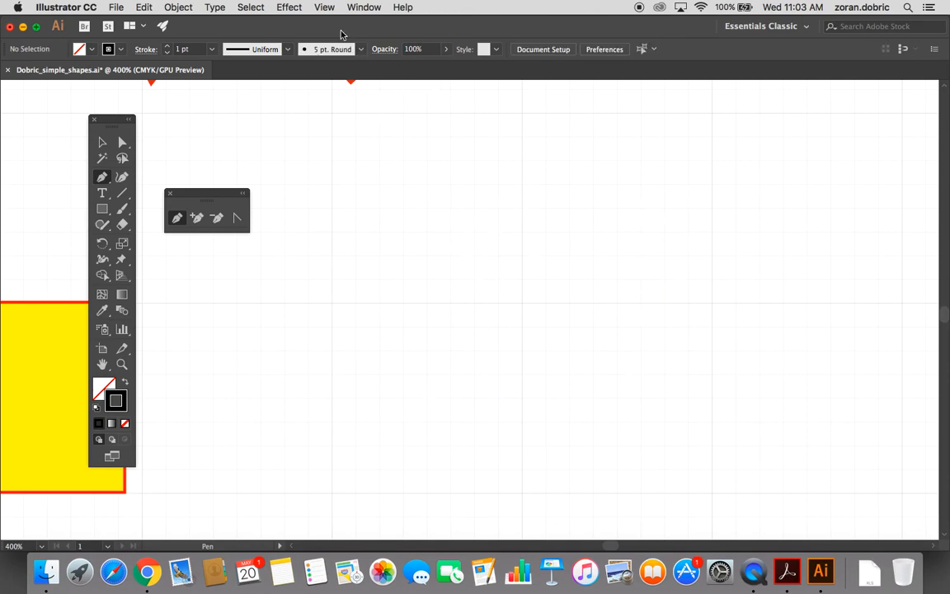
{"action": "left_click", "coordinate": [323, 7]}
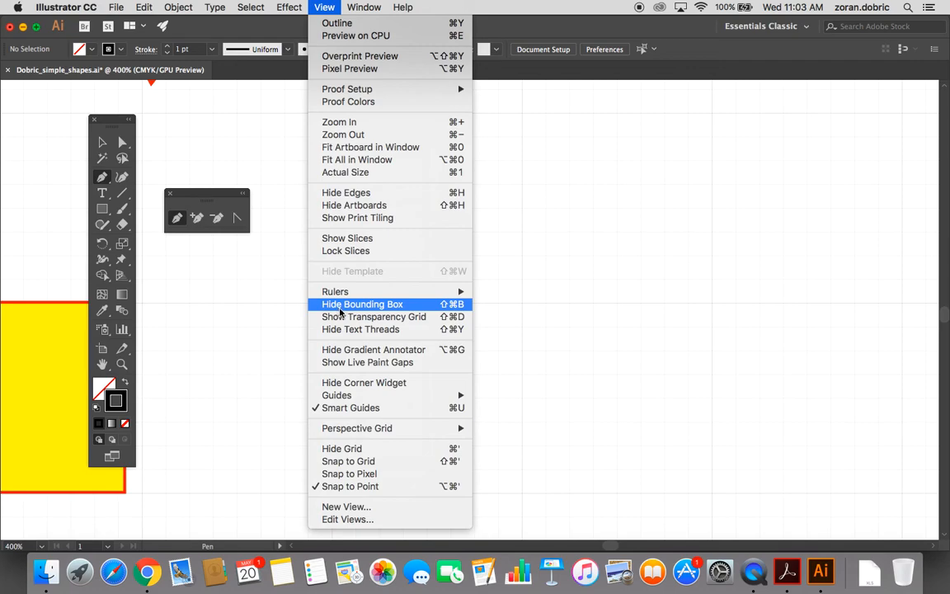
{"action": "left_click", "coordinate": [322, 10]}
{"action": "left_click", "coordinate": [324, 8]}
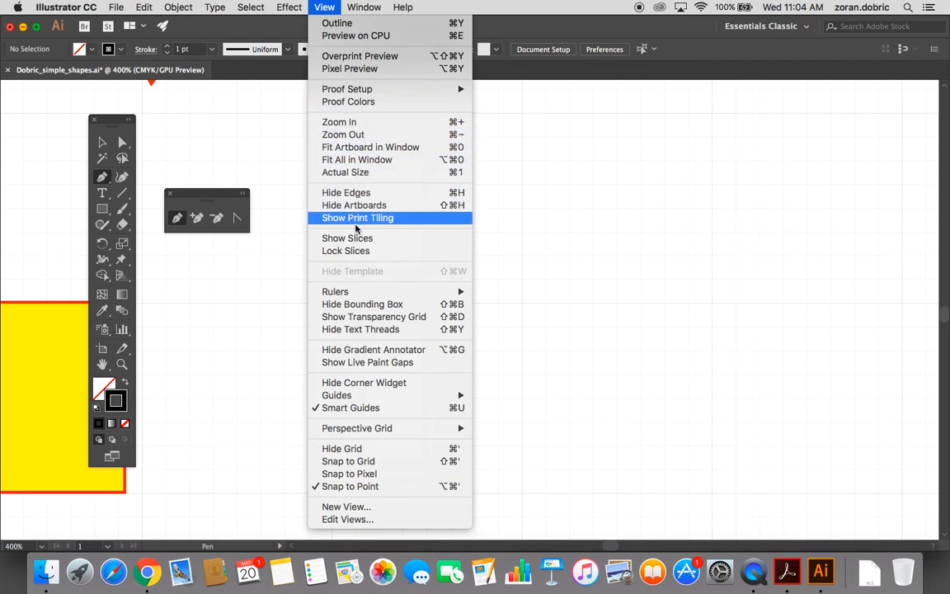
{"action": "left_click", "coordinate": [338, 465]}
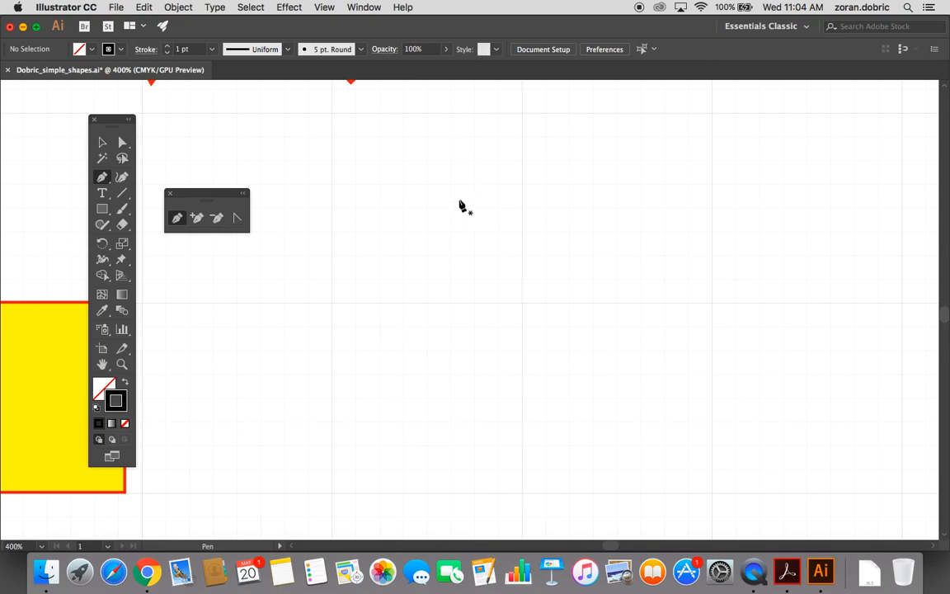
Step: Draw a closed 1 in square with the Pen tool, with corners on the gridlines at X 3 and 4 in, Y 8 and 9 in
{"action": "left_click", "coordinate": [332, 304]}
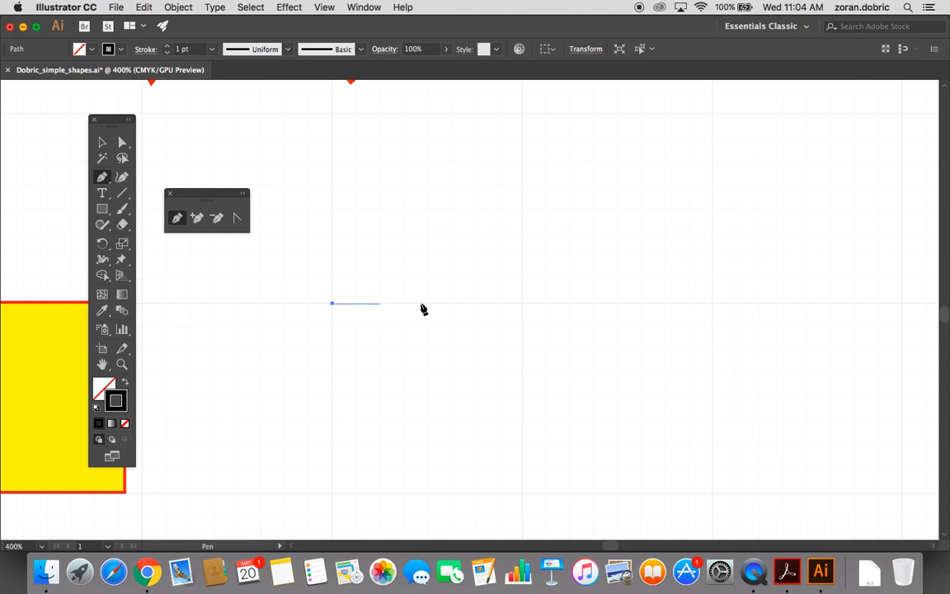
{"action": "left_click", "coordinate": [521, 305]}
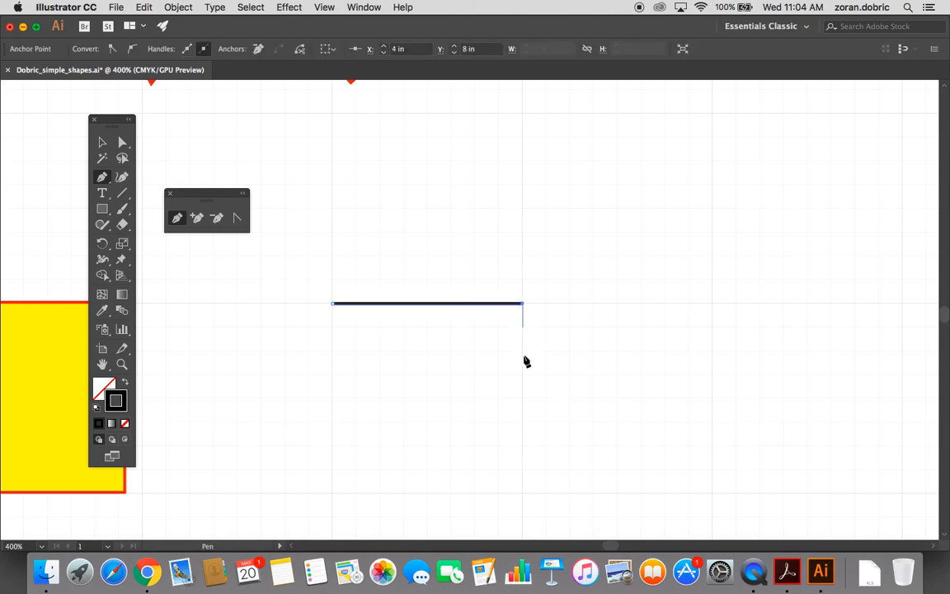
{"action": "left_click", "coordinate": [523, 494]}
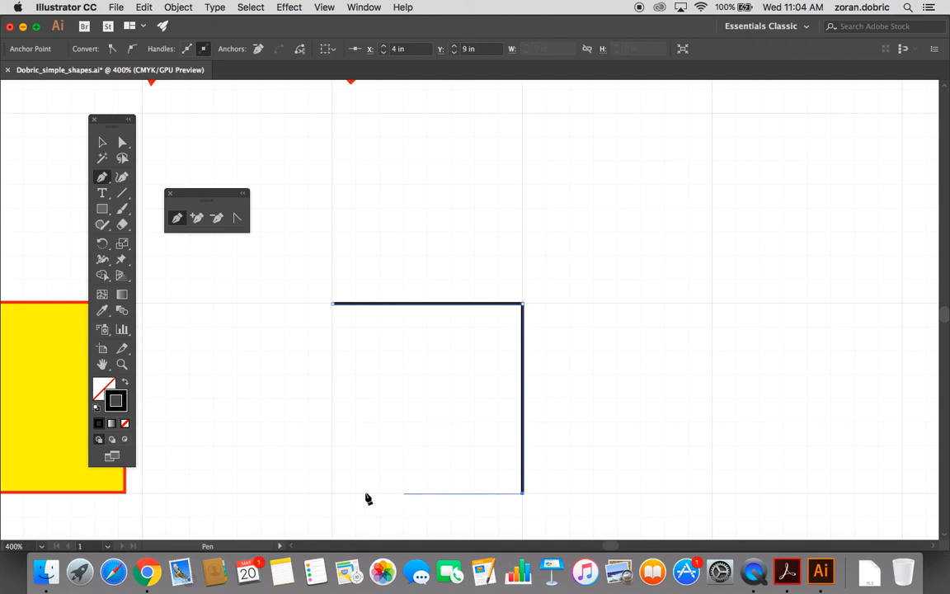
{"action": "left_click", "coordinate": [333, 495]}
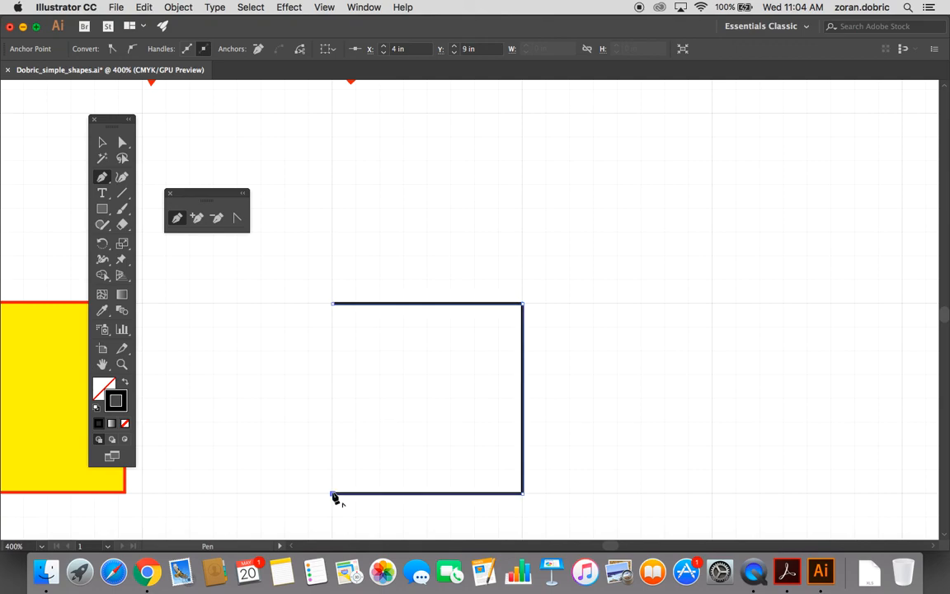
{"action": "left_click", "coordinate": [333, 305]}
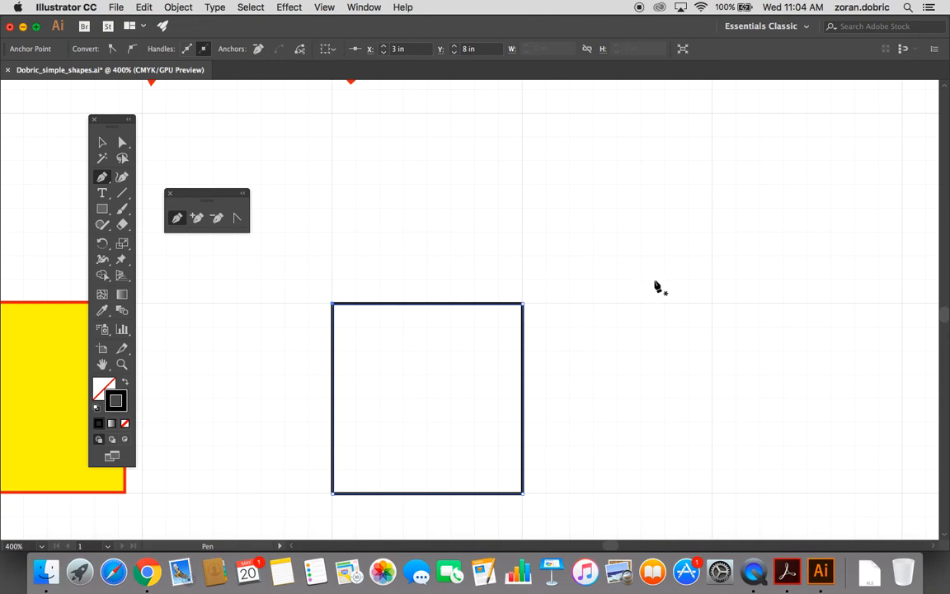
Step: Draw a closed rectangle up and to the right of the black square with the Pen tool, from X 4.375, Y 7.5 in to X 5.5, Y 8.5 in
{"action": "scroll", "coordinate": [620, 266], "scroll_direction": "down", "scroll_amount": 1}
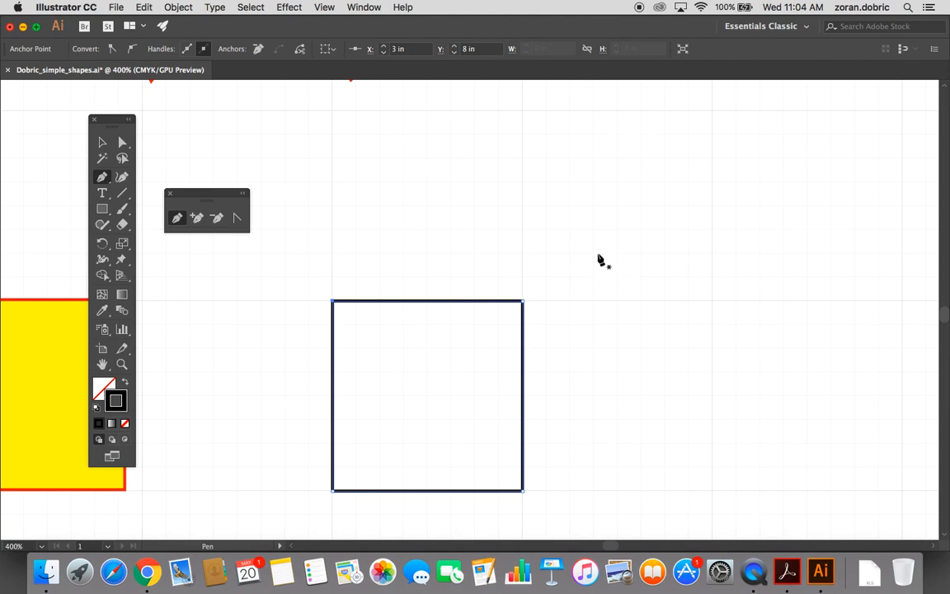
{"action": "left_click", "coordinate": [593, 206]}
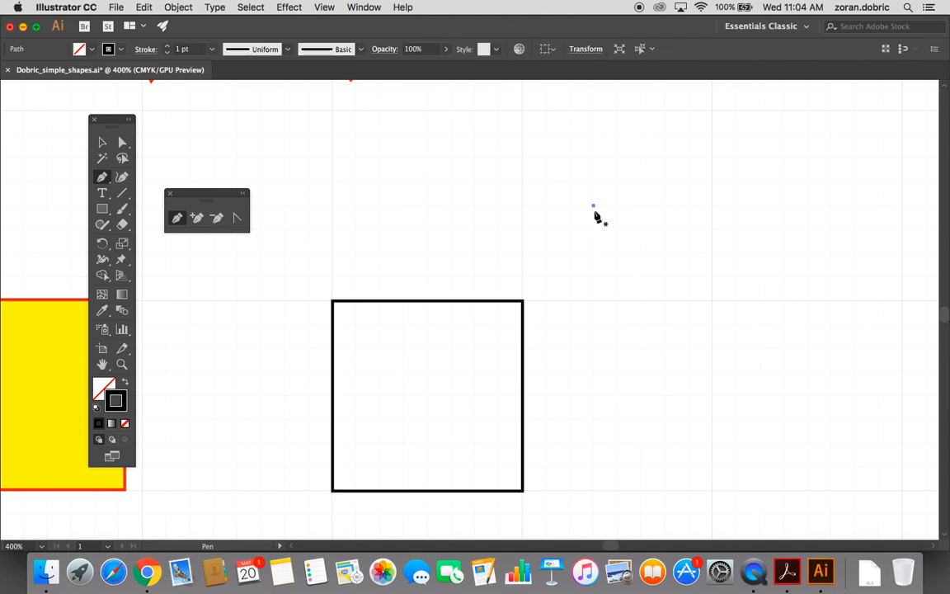
{"action": "left_click", "coordinate": [593, 395]}
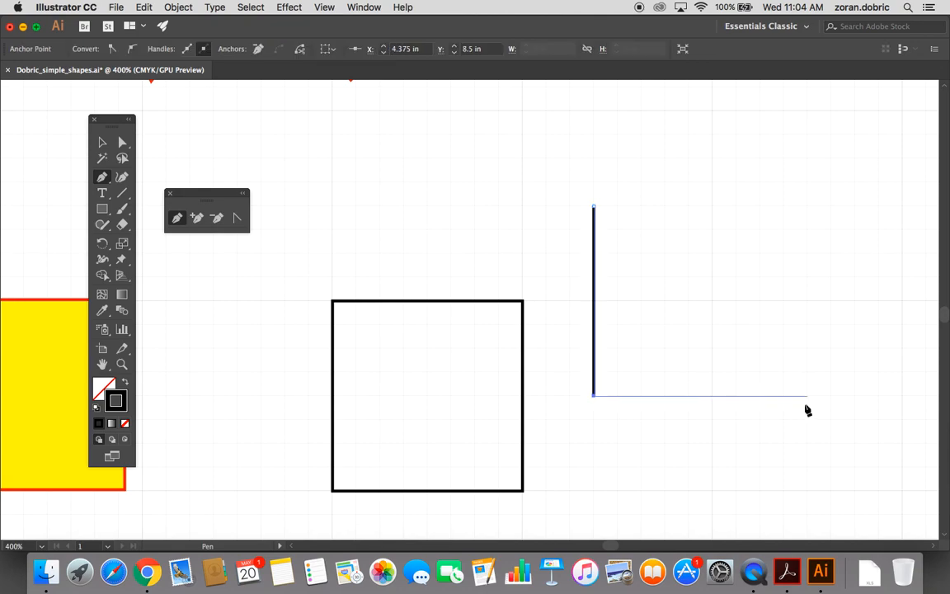
{"action": "left_click", "coordinate": [807, 395]}
{"action": "left_click", "coordinate": [807, 205]}
{"action": "left_click", "coordinate": [594, 206]}
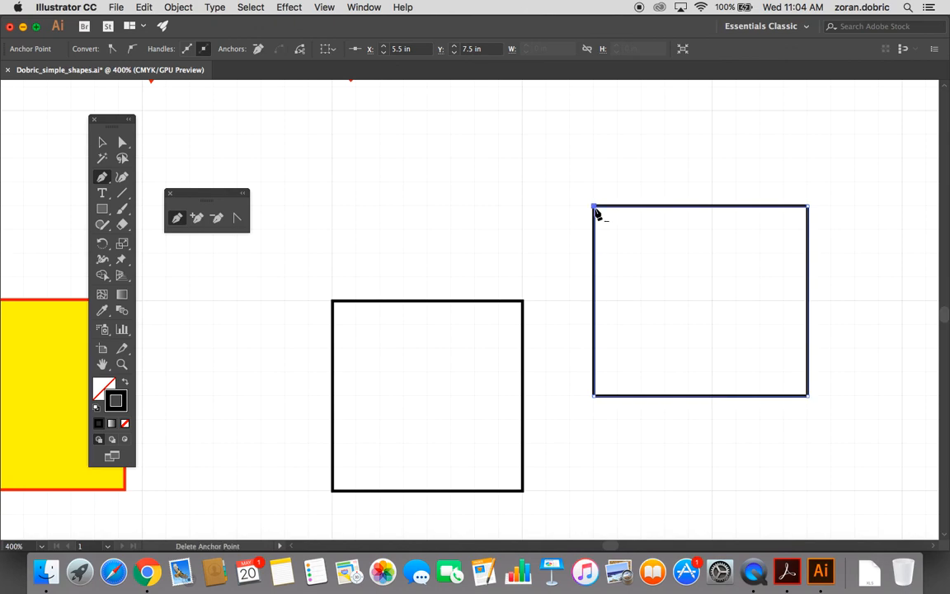
Step: Turn off Snap to Grid and check that the option is disabled
{"action": "left_click", "coordinate": [324, 8]}
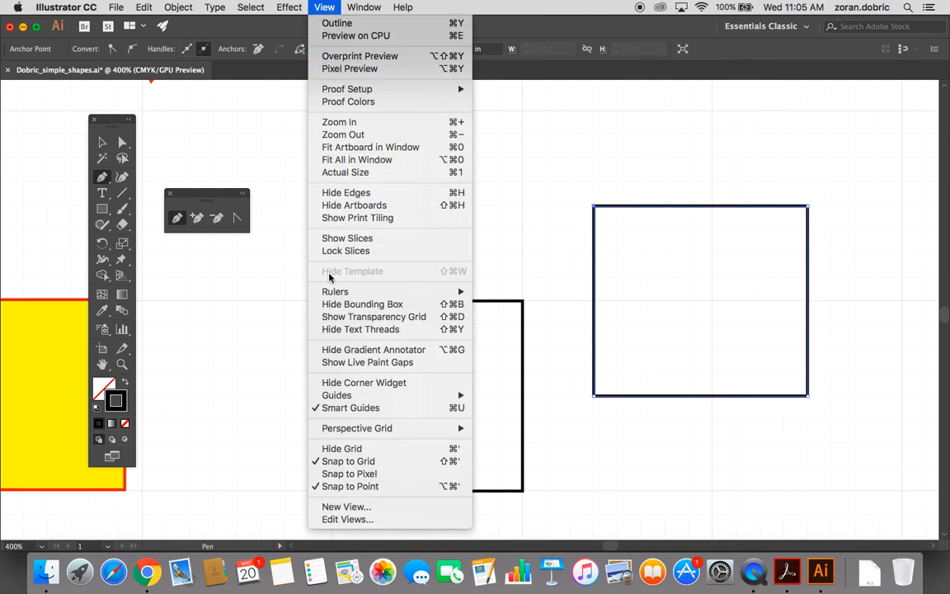
{"action": "left_click", "coordinate": [339, 467]}
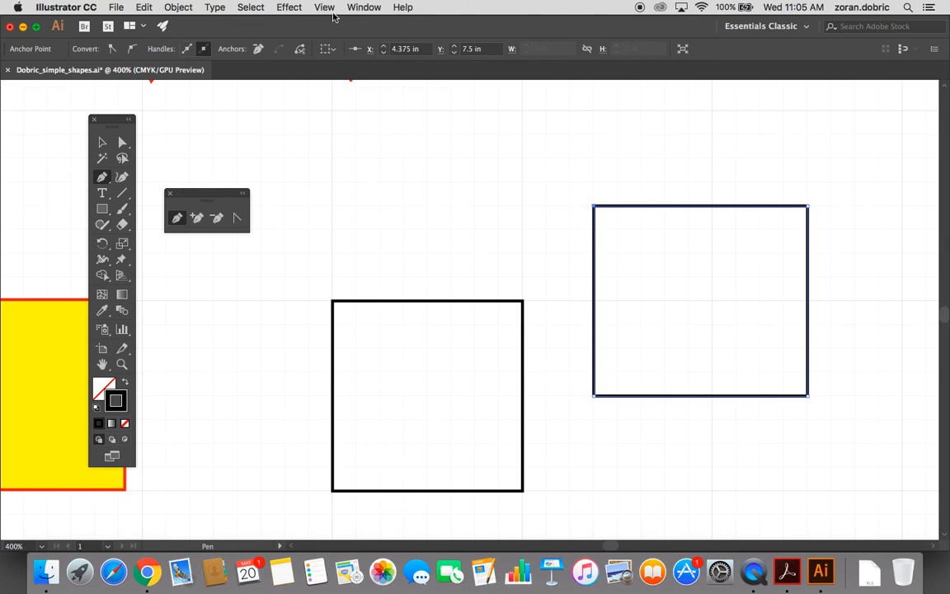
{"action": "left_click", "coordinate": [323, 7]}
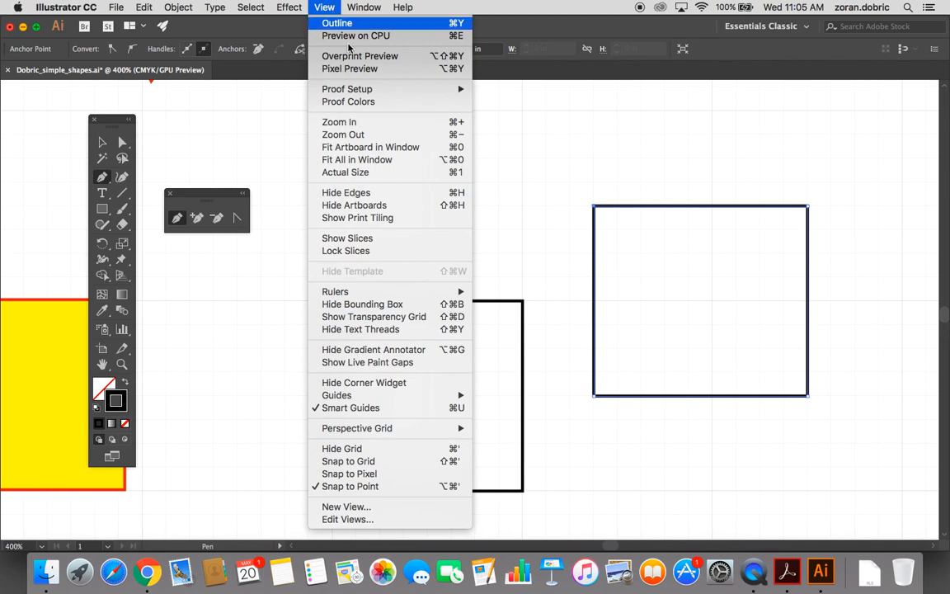
{"action": "left_click", "coordinate": [198, 147]}
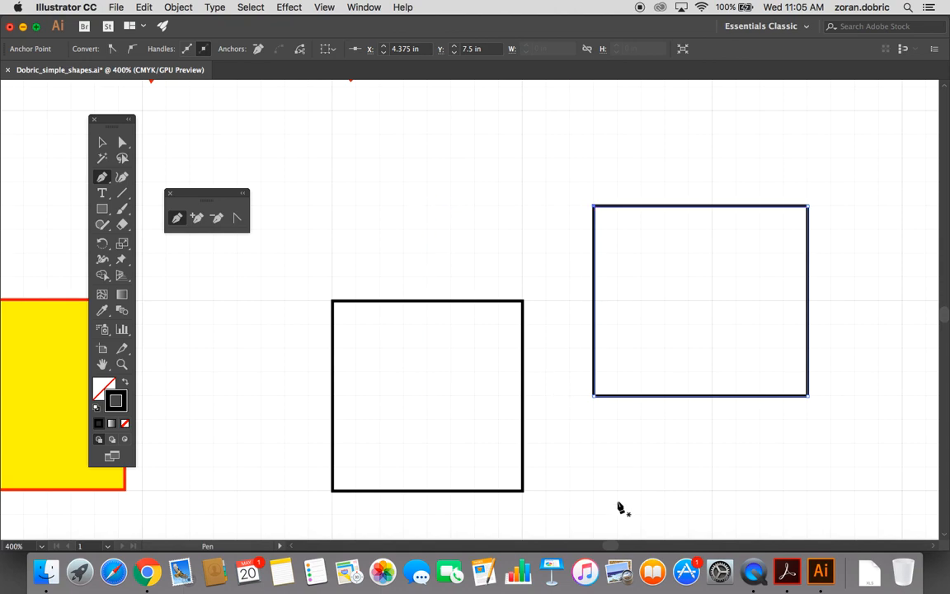
{"action": "left_click", "coordinate": [753, 573]}
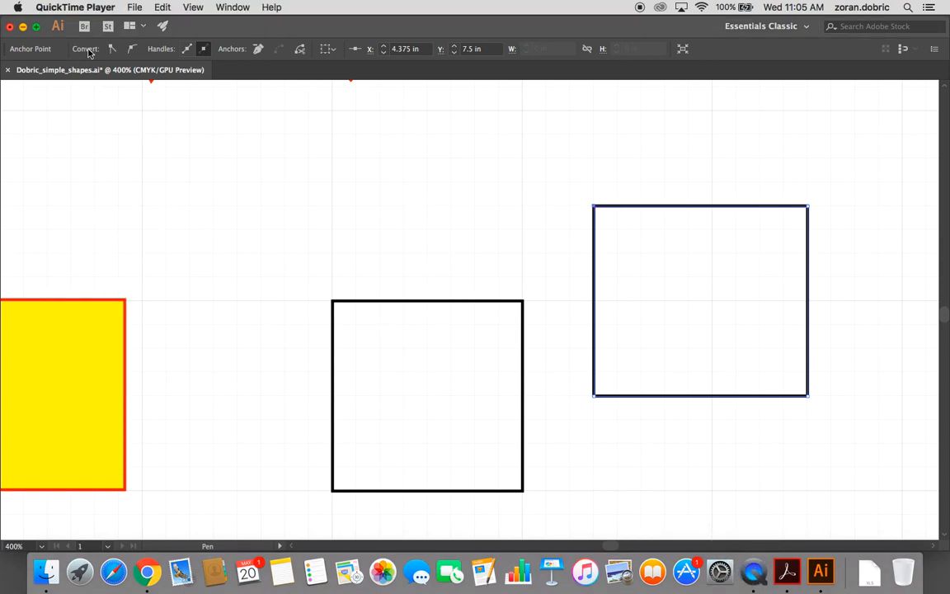